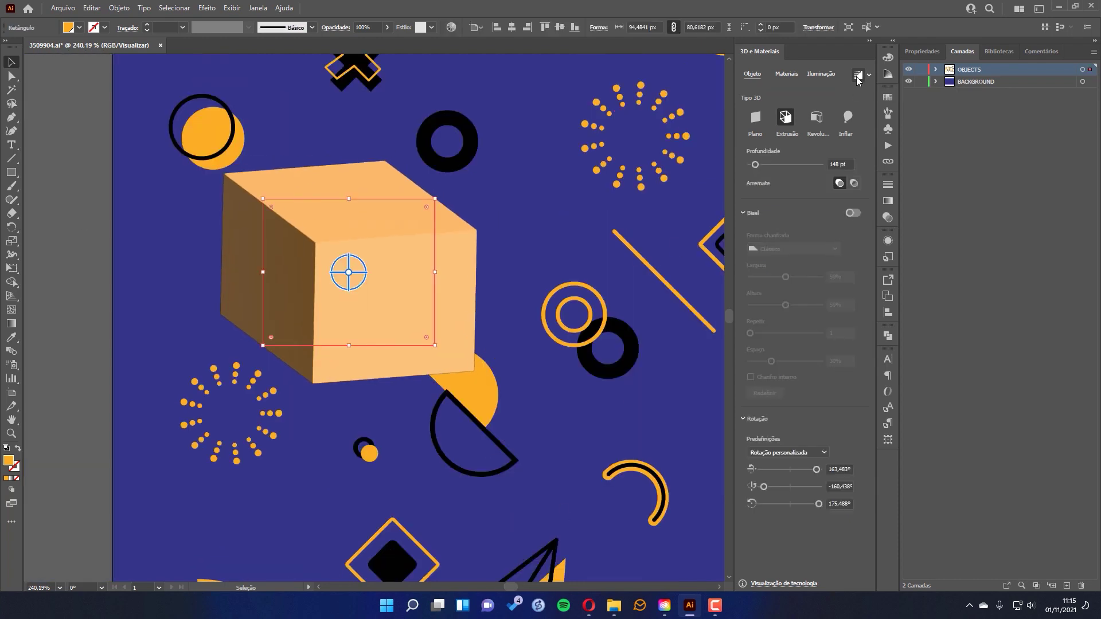
{"action": "left_click", "coordinate": [858, 76]}
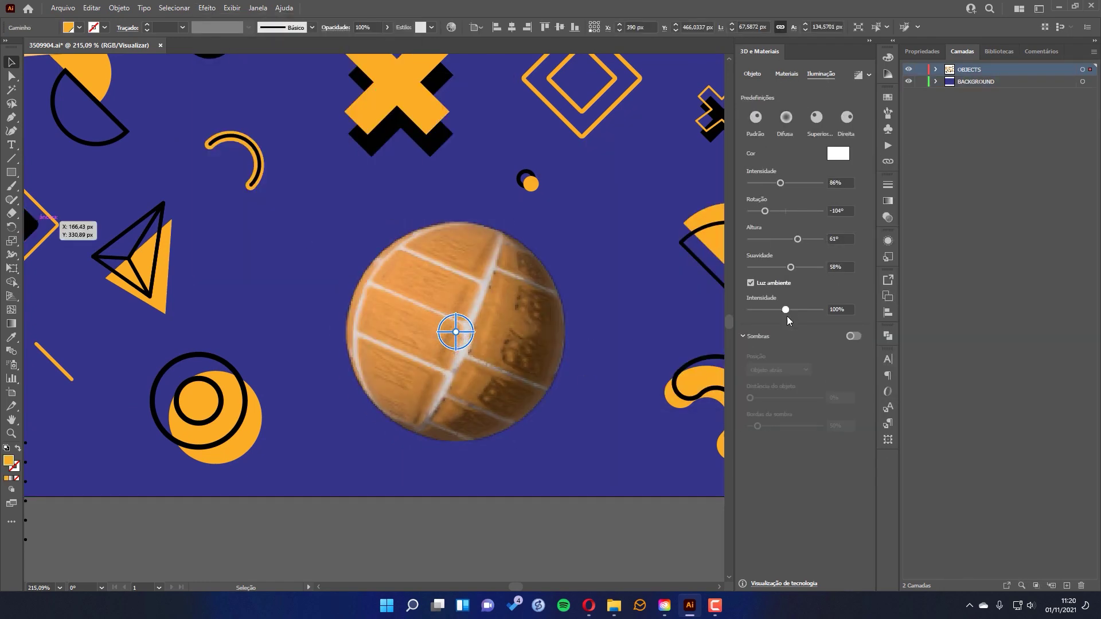
{"action": "left_click", "coordinate": [853, 336]}
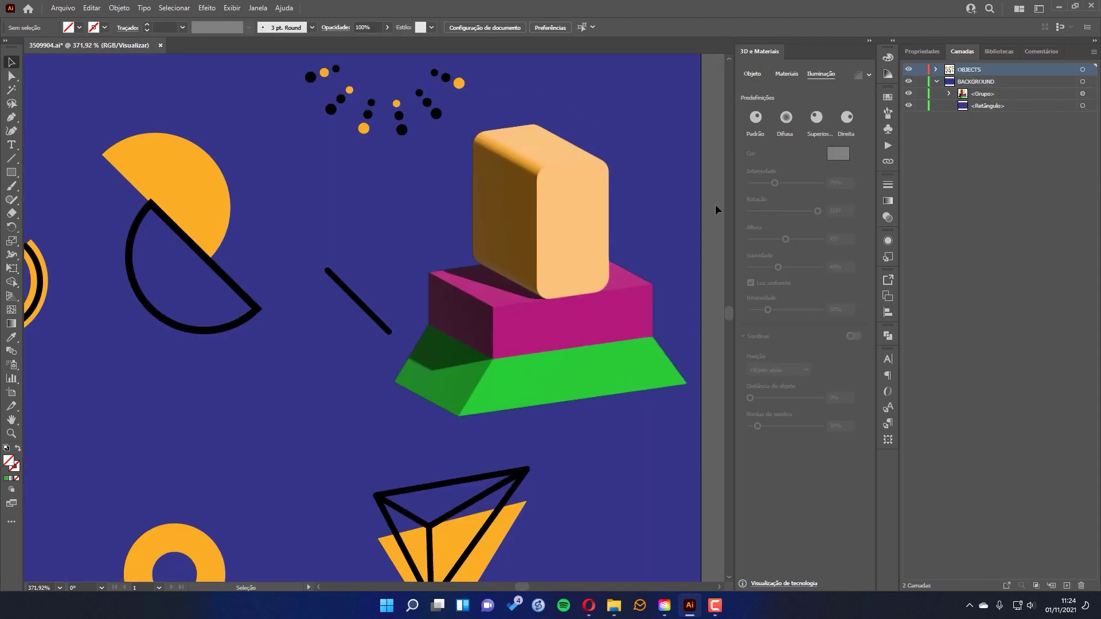
{"action": "left_click", "coordinate": [62, 7]}
{"action": "mouse_move", "coordinate": [121, 59]}
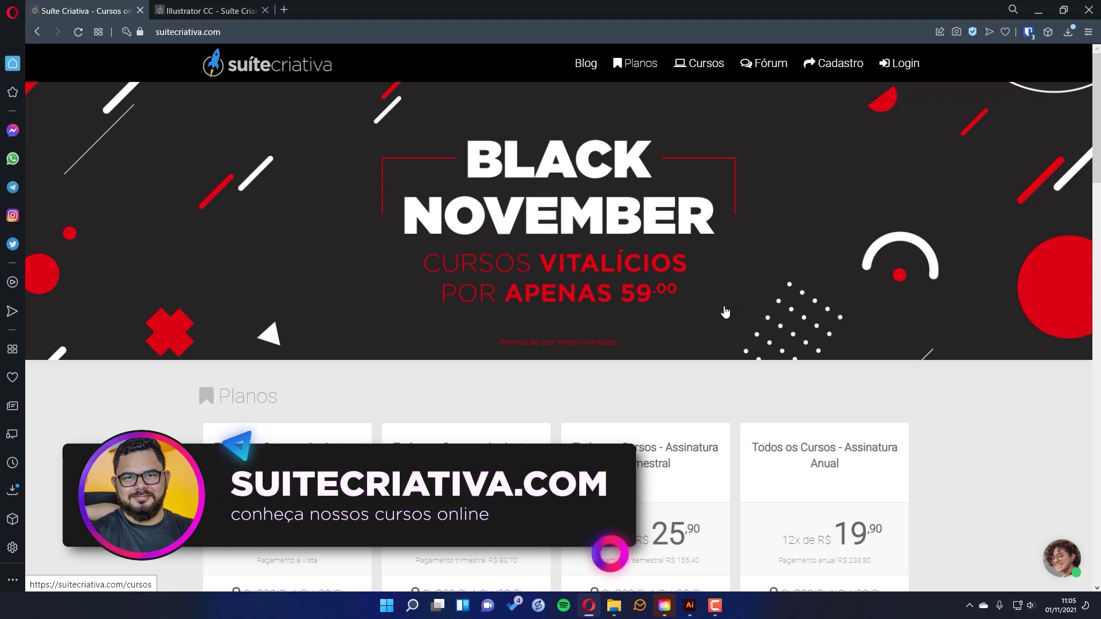
Review the plans and courses on the Suíte Criativa home page, and the Illustrator CC course page with its student works.
{"action": "scroll", "coordinate": [724, 311], "scroll_direction": "down", "scroll_amount": 4}
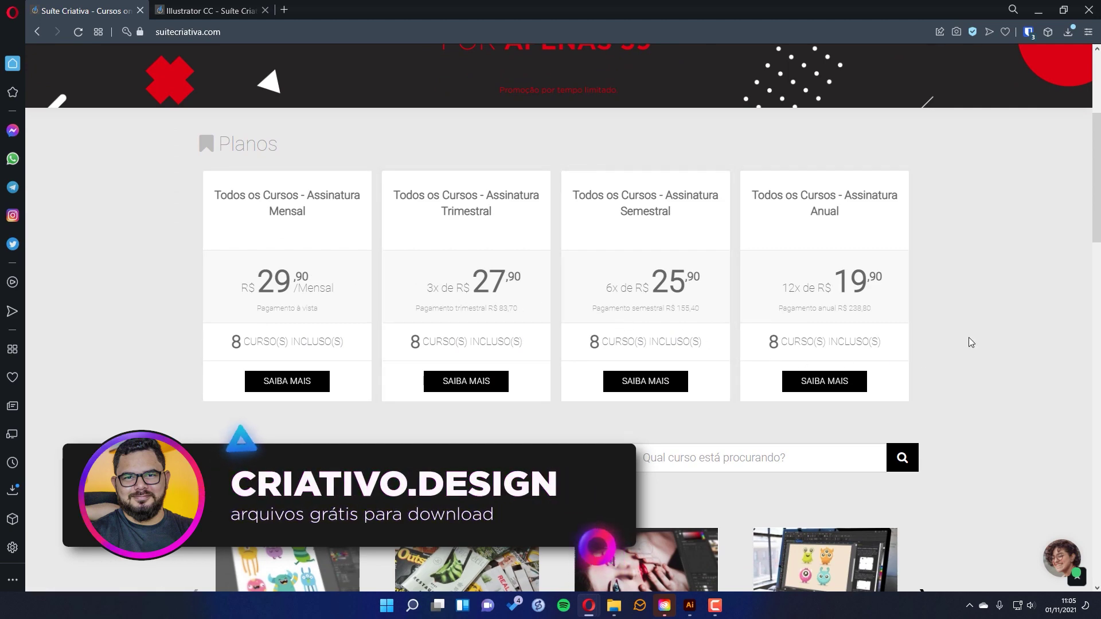
{"action": "scroll", "coordinate": [969, 342], "scroll_direction": "down", "scroll_amount": 4}
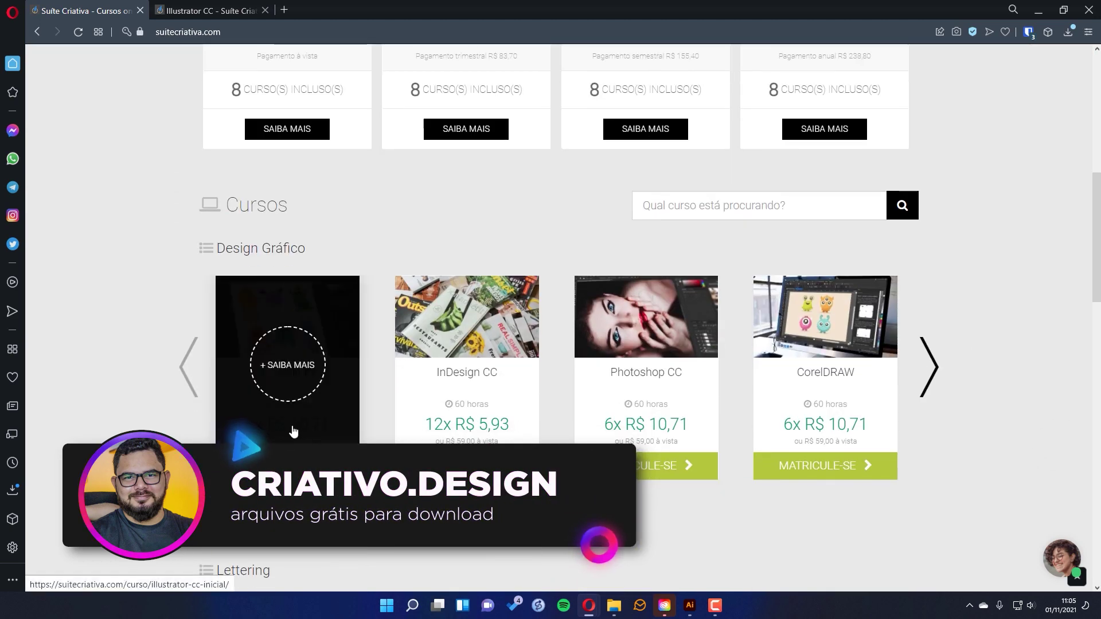
{"action": "left_click", "coordinate": [211, 10]}
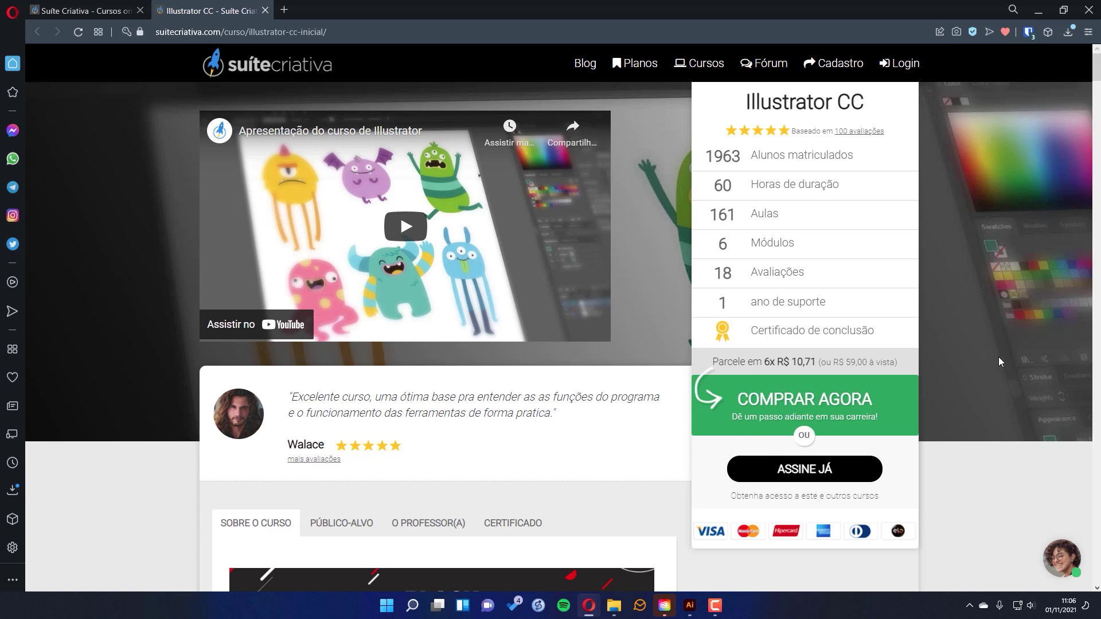
{"action": "scroll", "coordinate": [999, 357], "scroll_direction": "down", "scroll_amount": 8}
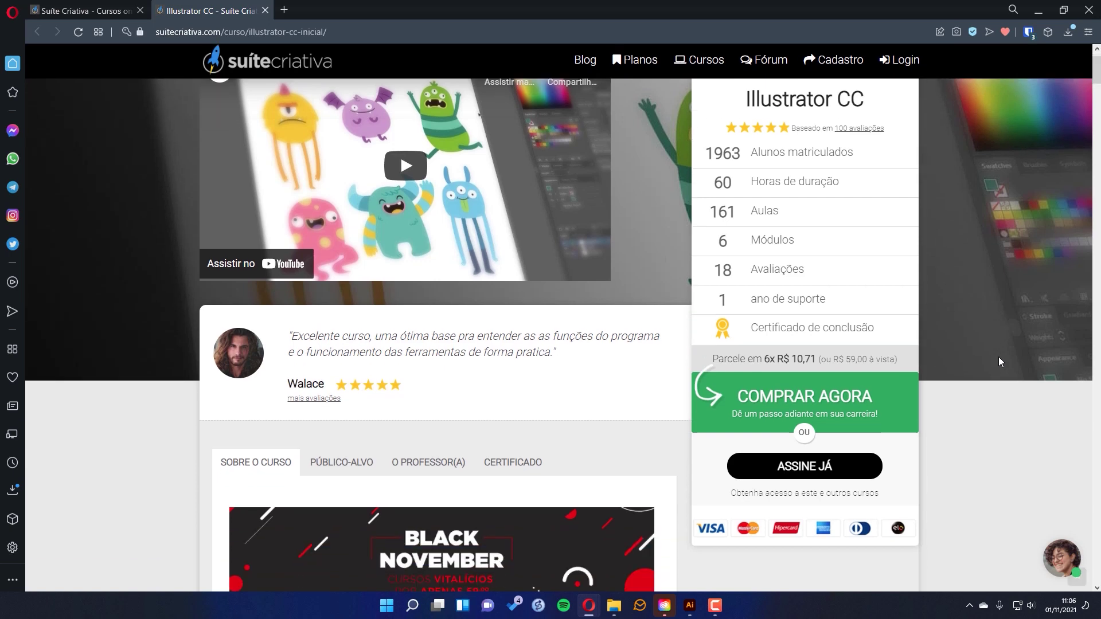
{"action": "scroll", "coordinate": [998, 357], "scroll_direction": "down", "scroll_amount": 5}
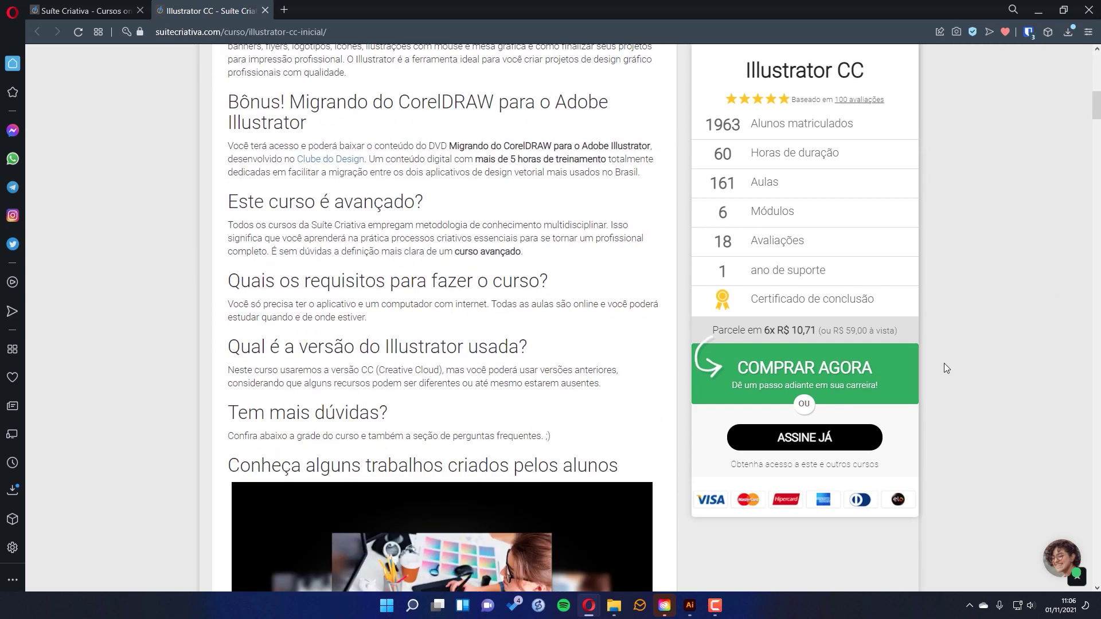
{"action": "scroll", "coordinate": [946, 368], "scroll_direction": "down", "scroll_amount": 11}
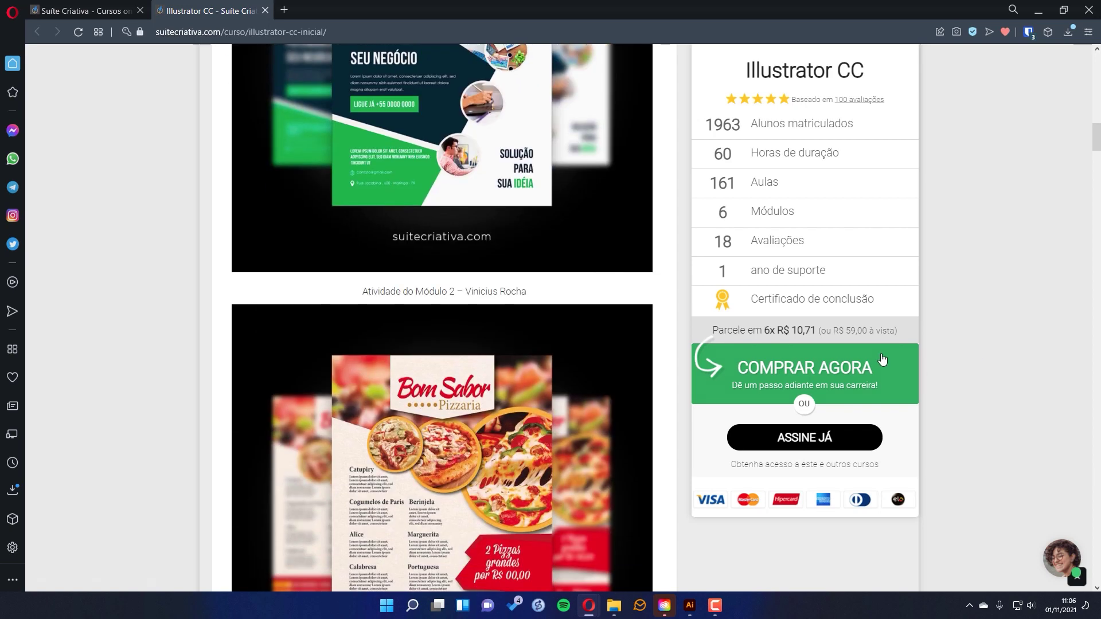
{"action": "scroll", "coordinate": [931, 335], "scroll_direction": "down", "scroll_amount": 10}
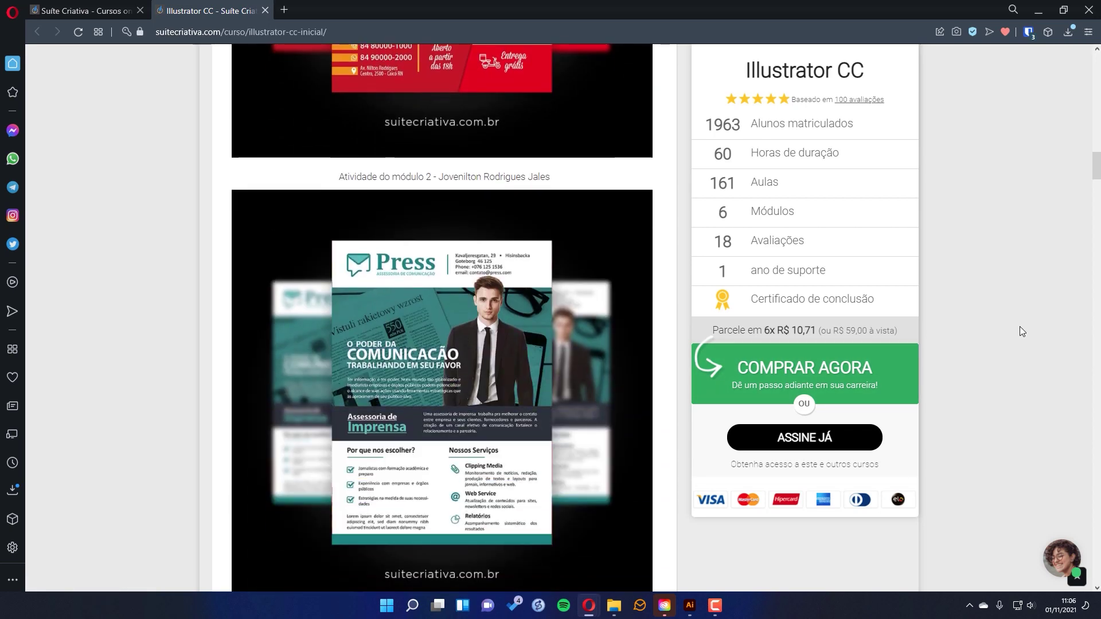
{"action": "scroll", "coordinate": [1020, 326], "scroll_direction": "down", "scroll_amount": 9}
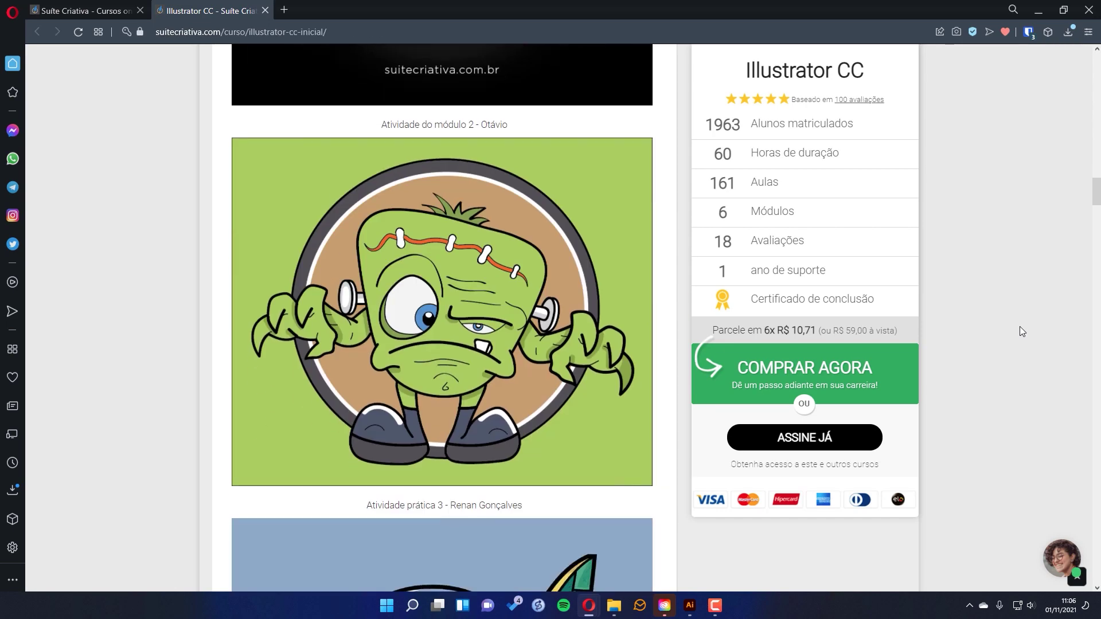
{"action": "scroll", "coordinate": [1020, 327], "scroll_direction": "down", "scroll_amount": 11}
{"action": "key", "text": "Home"}
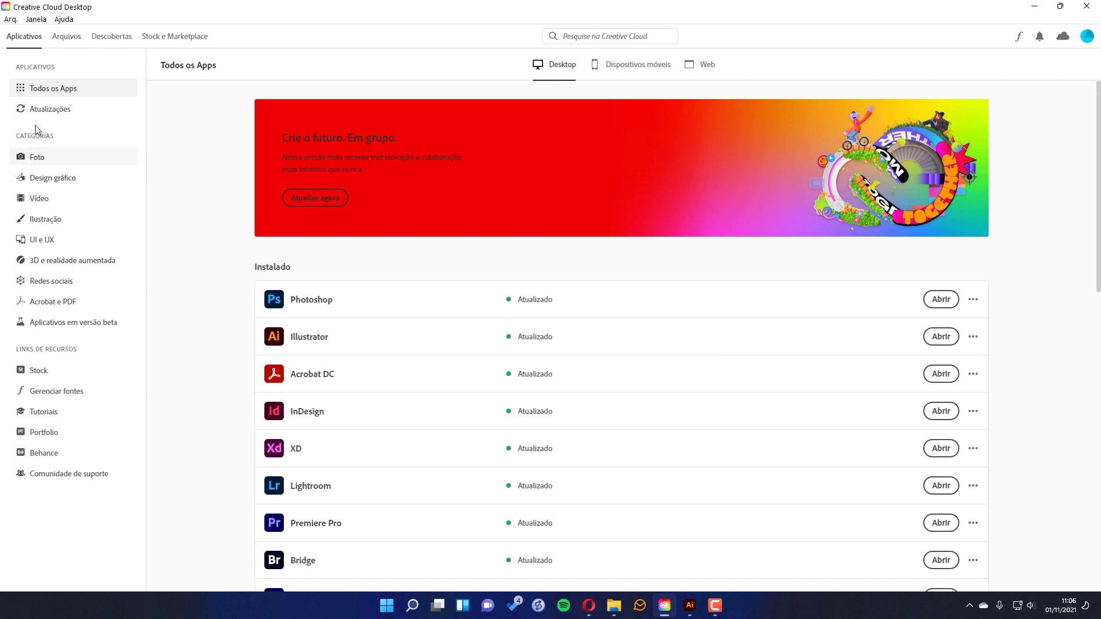
In Creative Cloud Desktop, check the app updates and read the full release notes of the Illustrator v 26.0 update.
{"action": "left_click", "coordinate": [40, 110]}
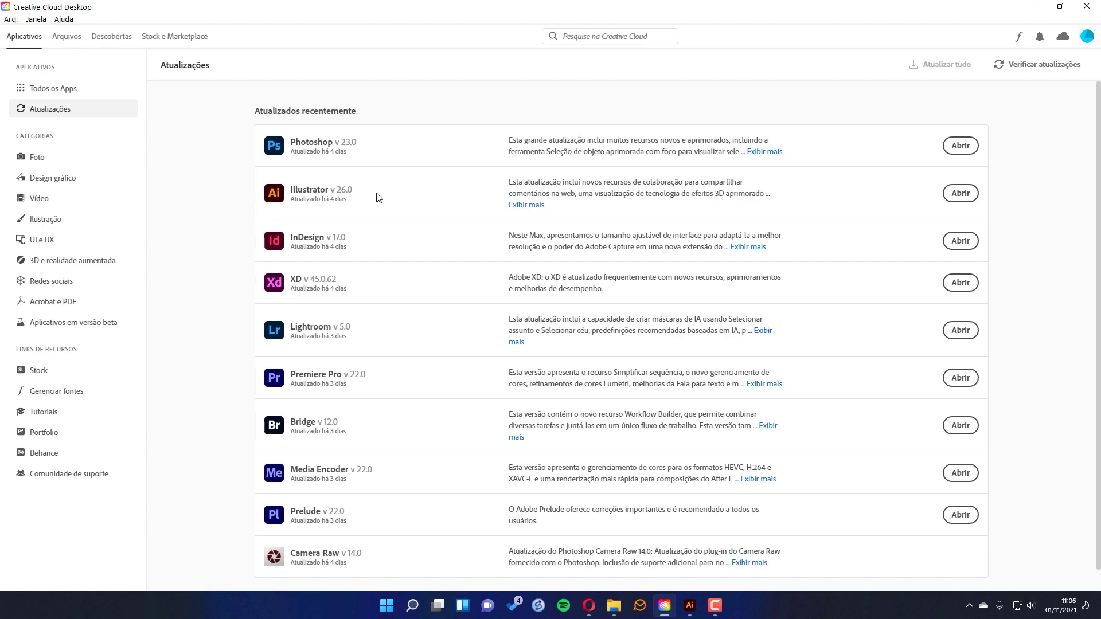
{"action": "left_click", "coordinate": [534, 205]}
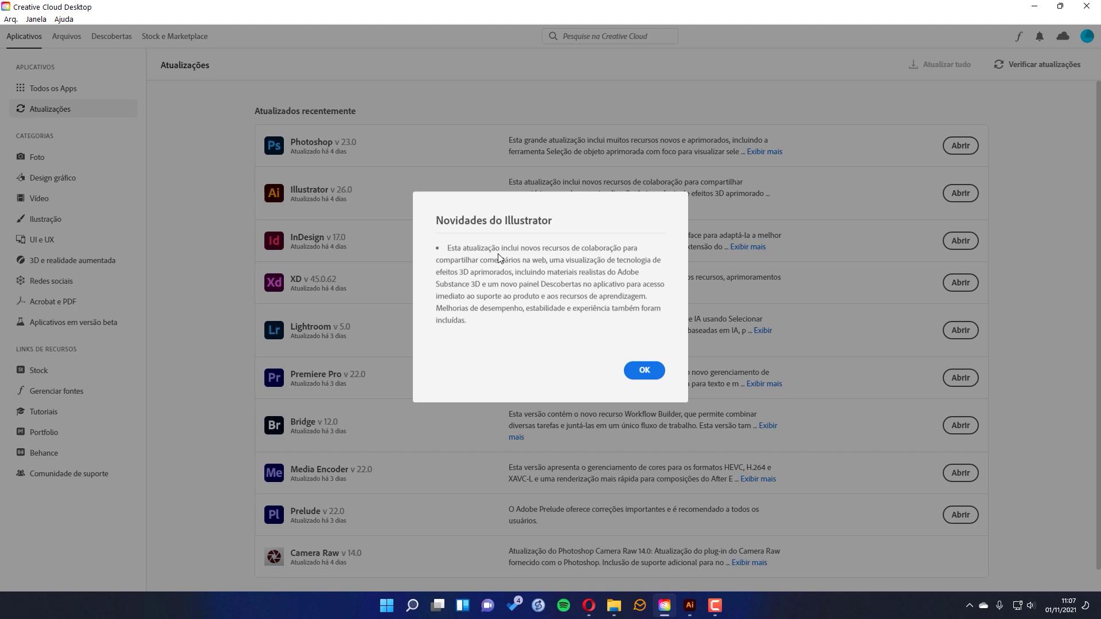
{"action": "left_click", "coordinate": [644, 371]}
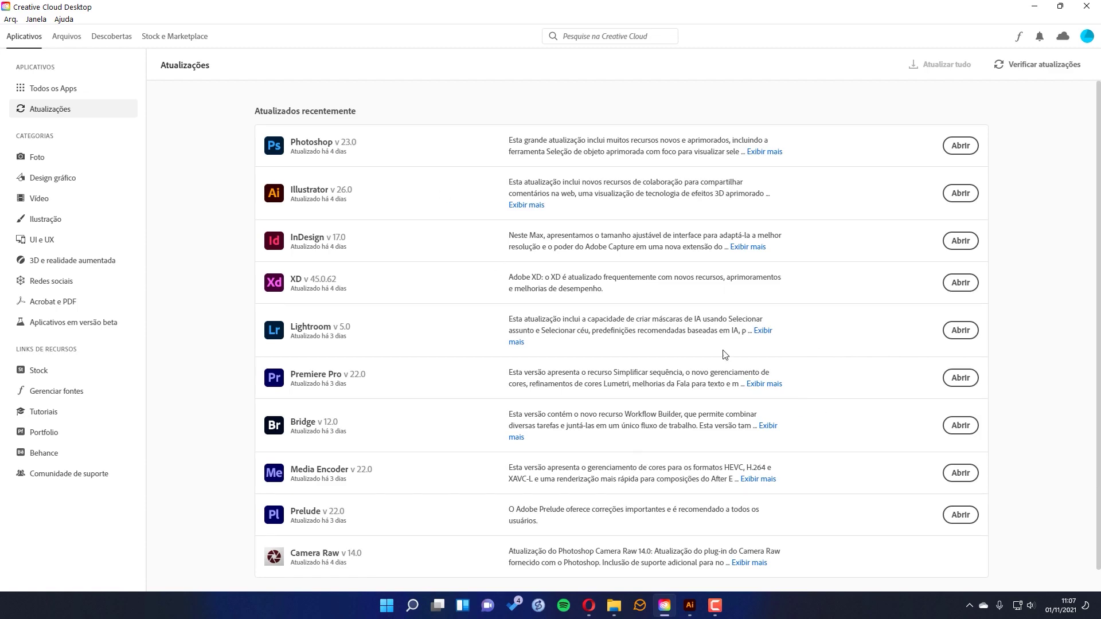
Switch to Illustrator, show its list of new features, and reposition and resize the Descubra window to fit over the artboard.
{"action": "left_click", "coordinate": [690, 604]}
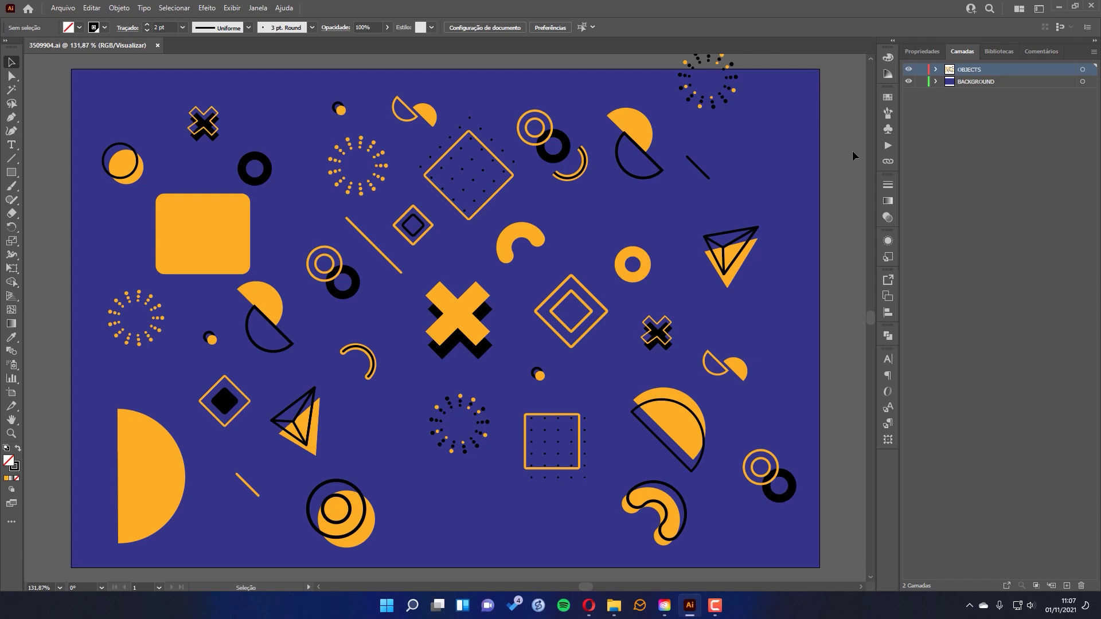
{"action": "left_click", "coordinate": [287, 10]}
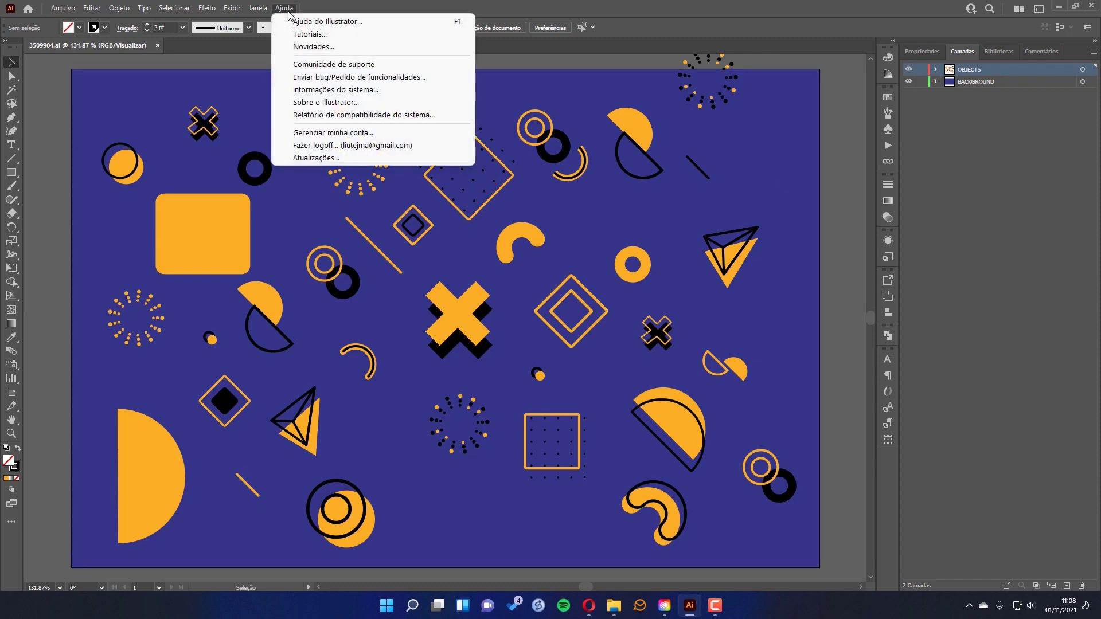
{"action": "left_click", "coordinate": [304, 46]}
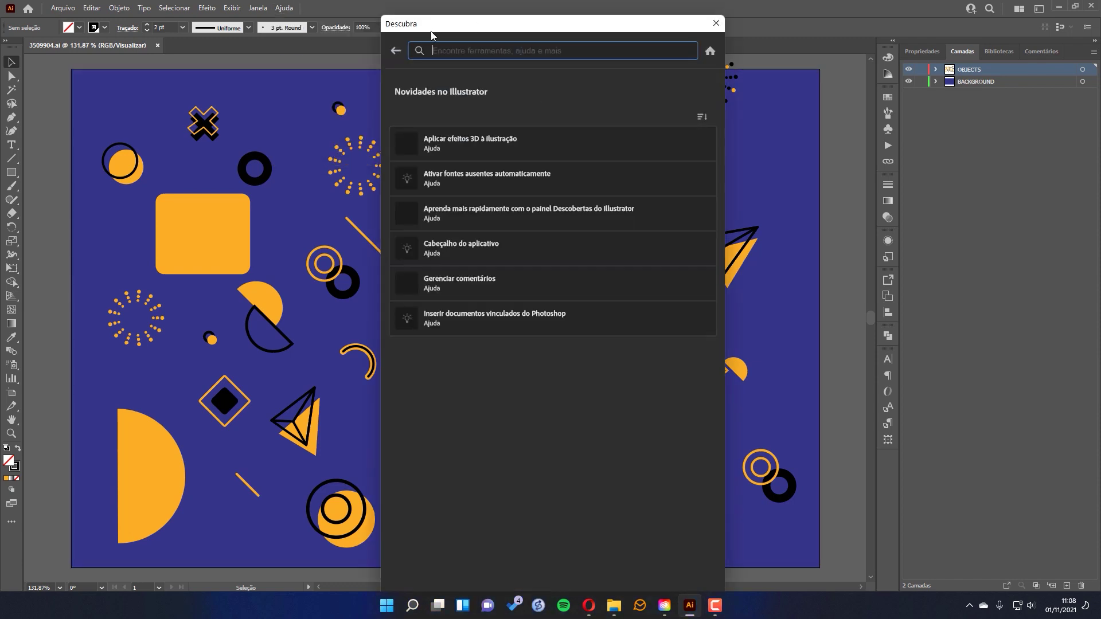
{"action": "left_click_drag", "start_coordinate": [437, 16], "coordinate": [429, 101]}
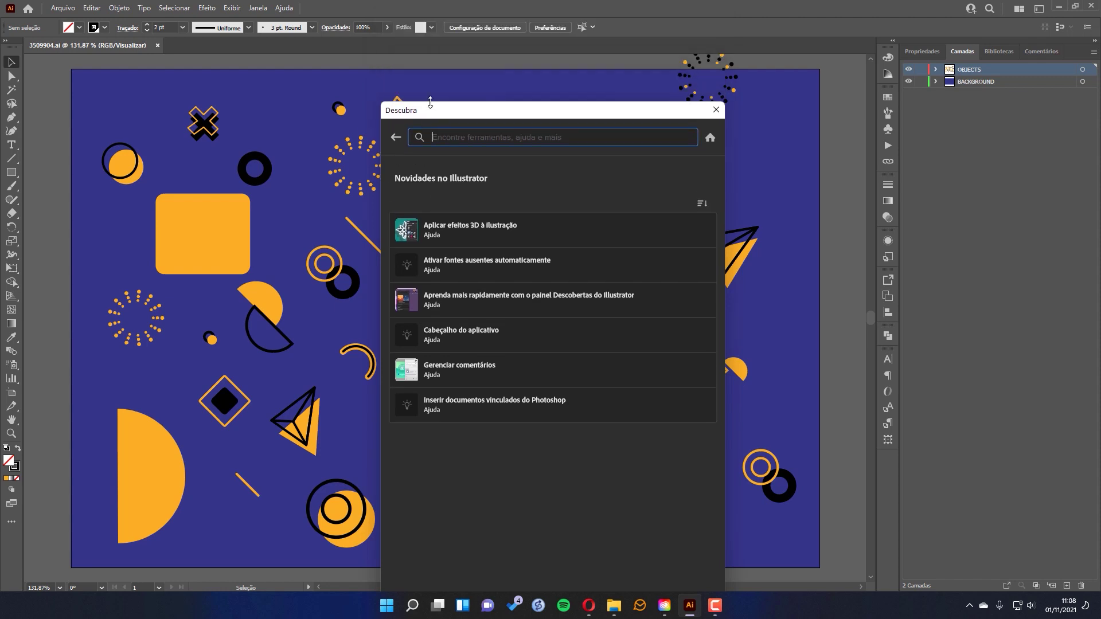
{"action": "left_click_drag", "start_coordinate": [521, 106], "coordinate": [653, 86]}
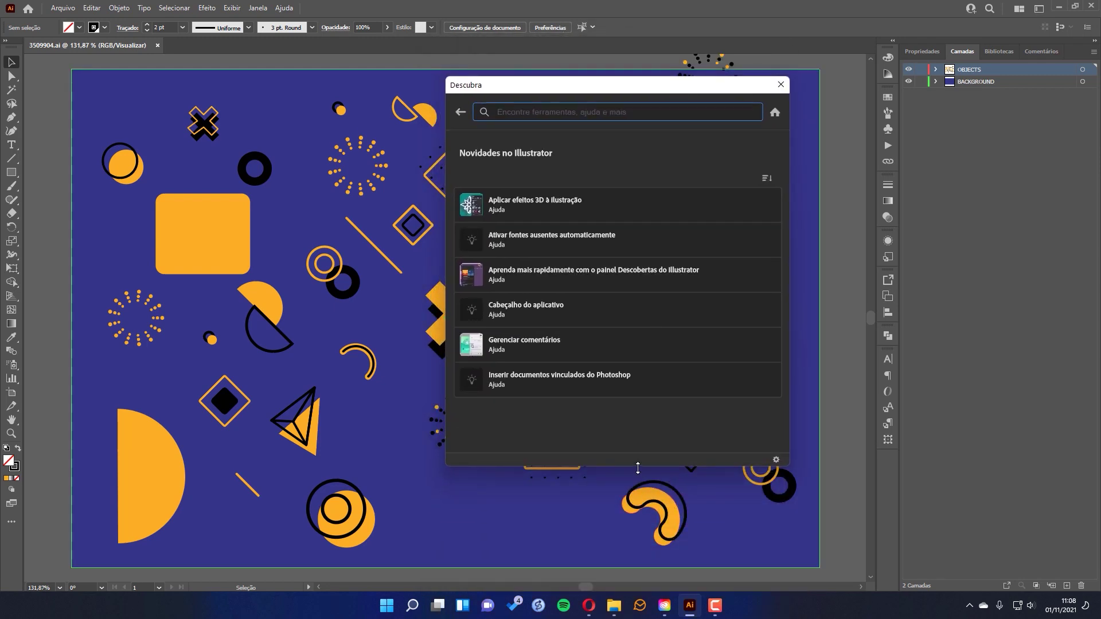
{"action": "left_click_drag", "start_coordinate": [627, 466], "coordinate": [631, 528]}
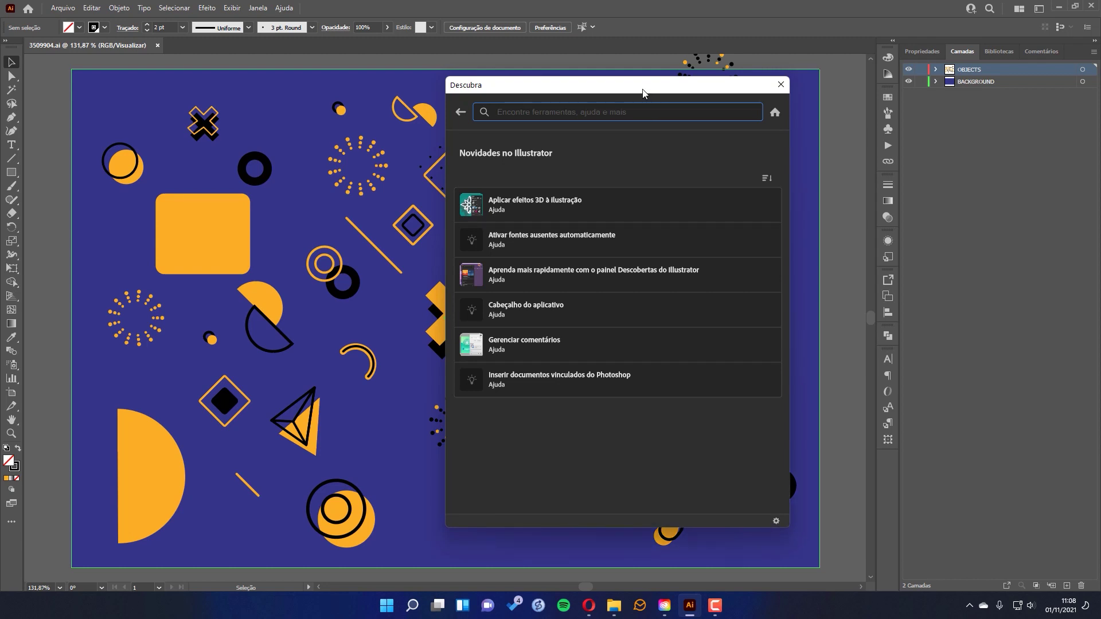
{"action": "left_click_drag", "start_coordinate": [646, 90], "coordinate": [653, 68]}
{"action": "left_click_drag", "start_coordinate": [625, 506], "coordinate": [618, 528]}
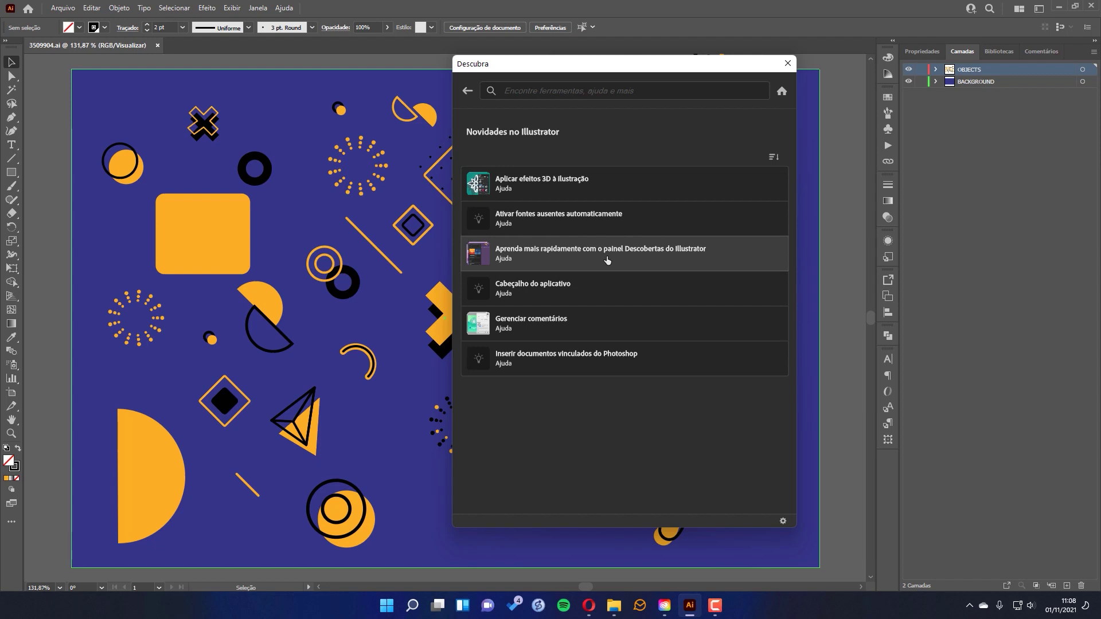
Read the help article on applying 3D effects to artwork, covering object, material and lighting options, and close the Descubra window.
{"action": "left_click", "coordinate": [538, 190]}
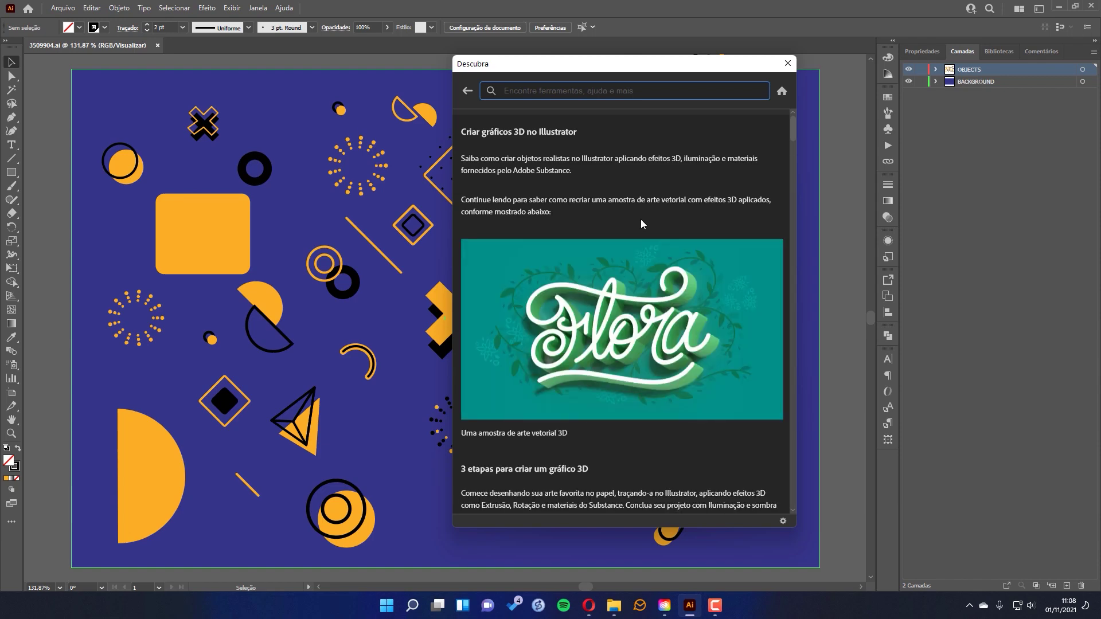
{"action": "scroll", "coordinate": [641, 219], "scroll_direction": "down", "scroll_amount": 15}
{"action": "scroll", "coordinate": [680, 256], "scroll_direction": "down", "scroll_amount": 20}
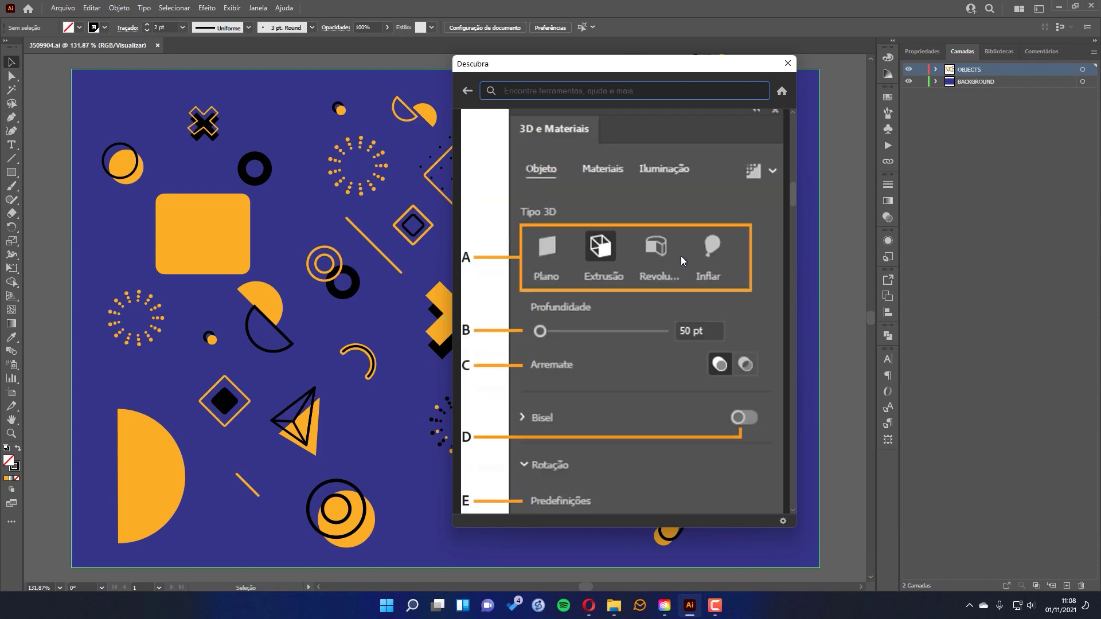
{"action": "scroll", "coordinate": [678, 259], "scroll_direction": "down", "scroll_amount": 20}
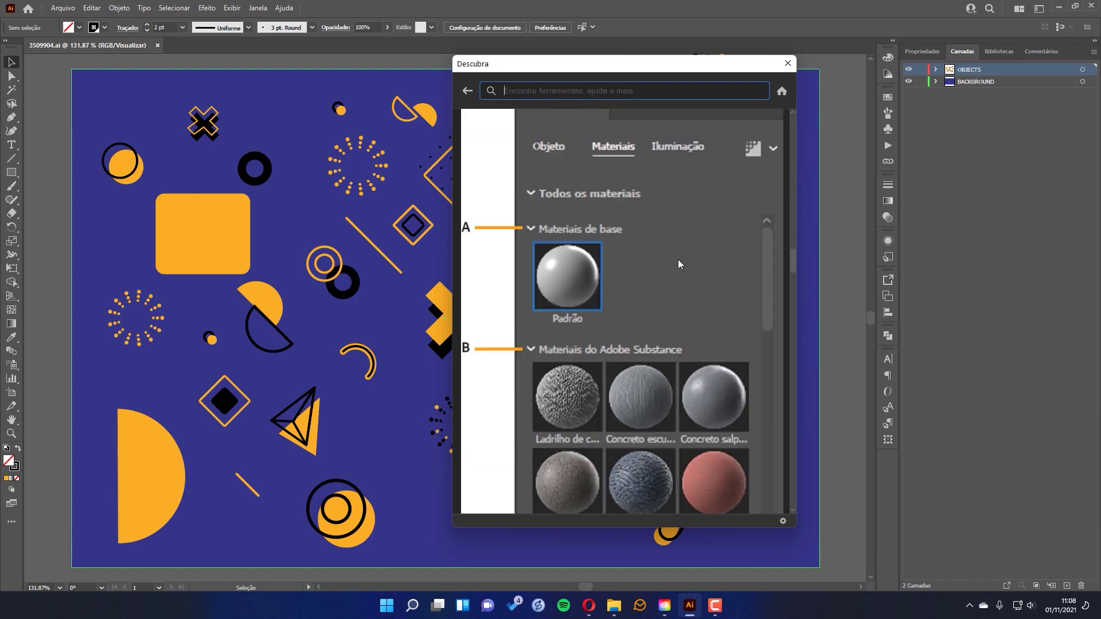
{"action": "scroll", "coordinate": [678, 267], "scroll_direction": "down", "scroll_amount": 20}
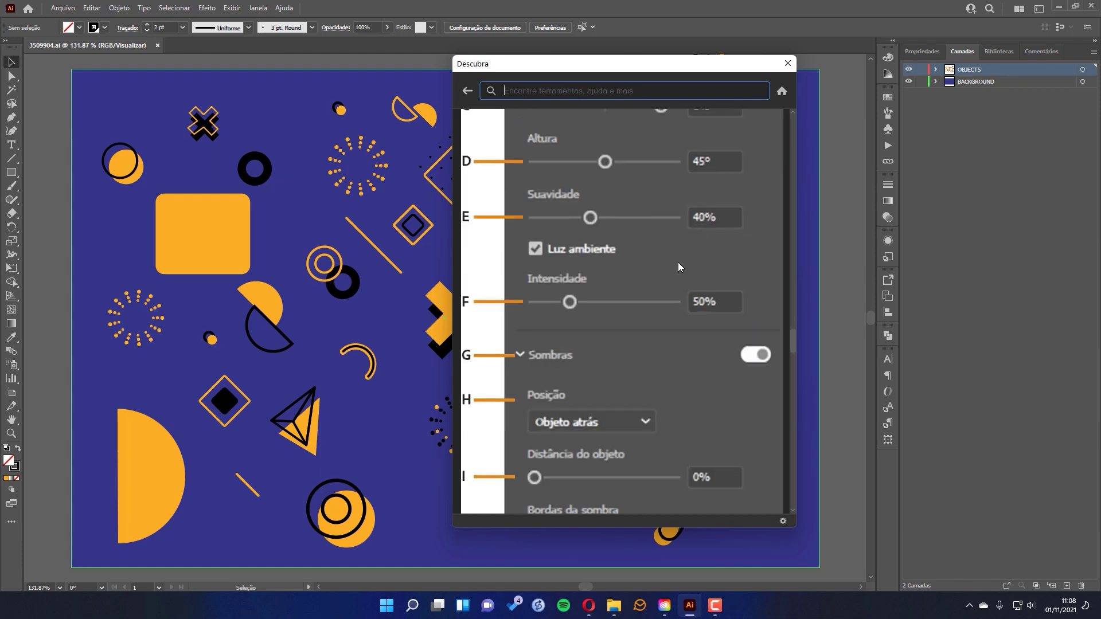
{"action": "scroll", "coordinate": [676, 272], "scroll_direction": "down", "scroll_amount": 20}
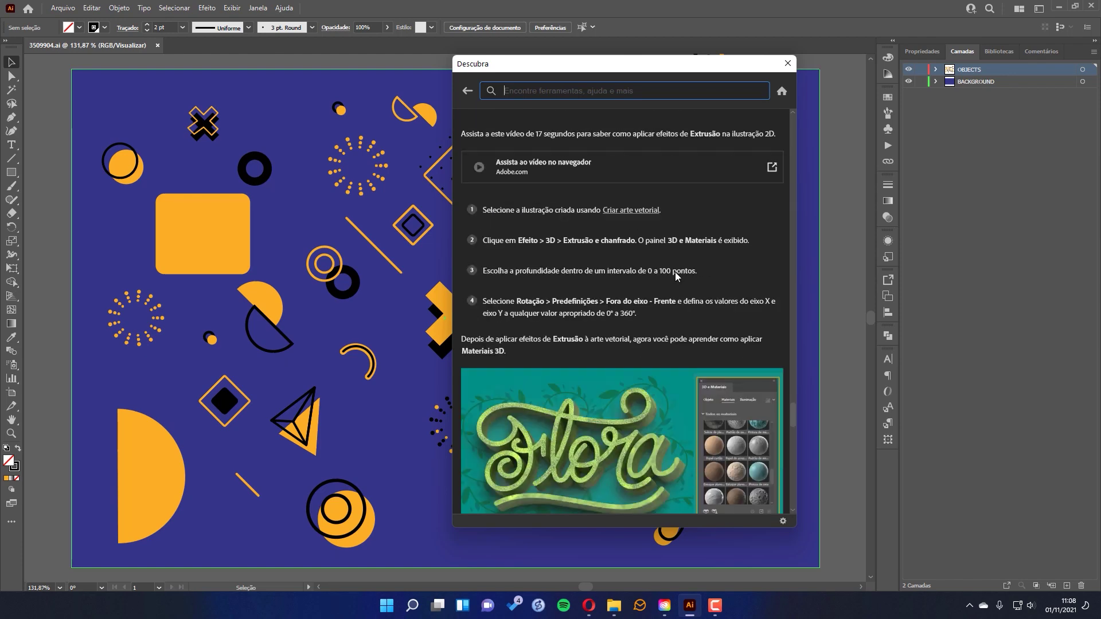
{"action": "scroll", "coordinate": [694, 336], "scroll_direction": "up", "scroll_amount": 20}
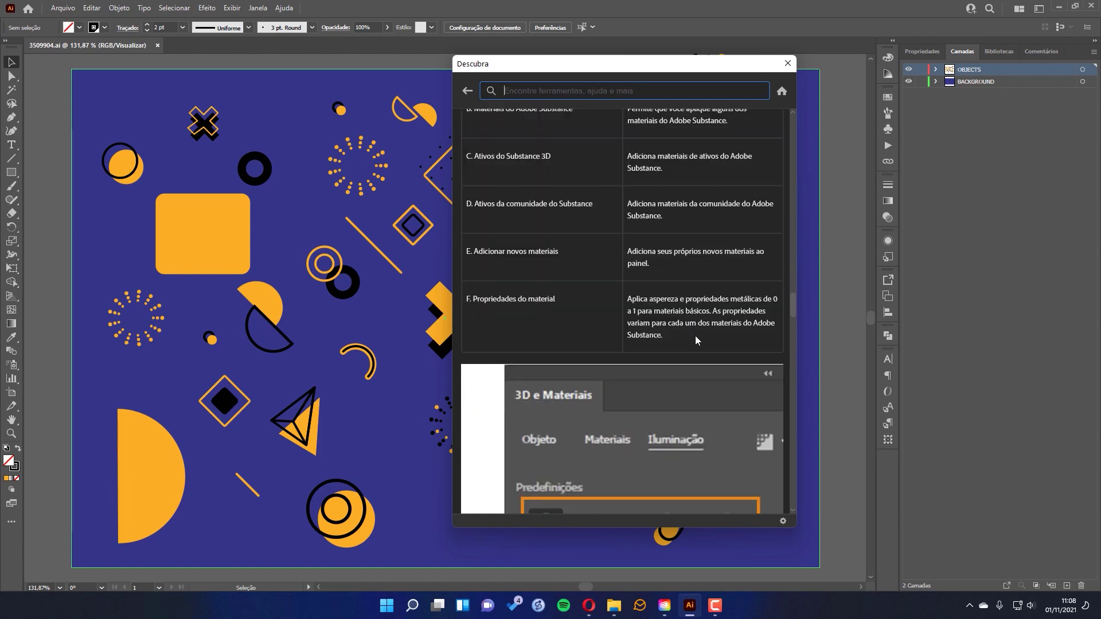
{"action": "left_click", "coordinate": [787, 63]}
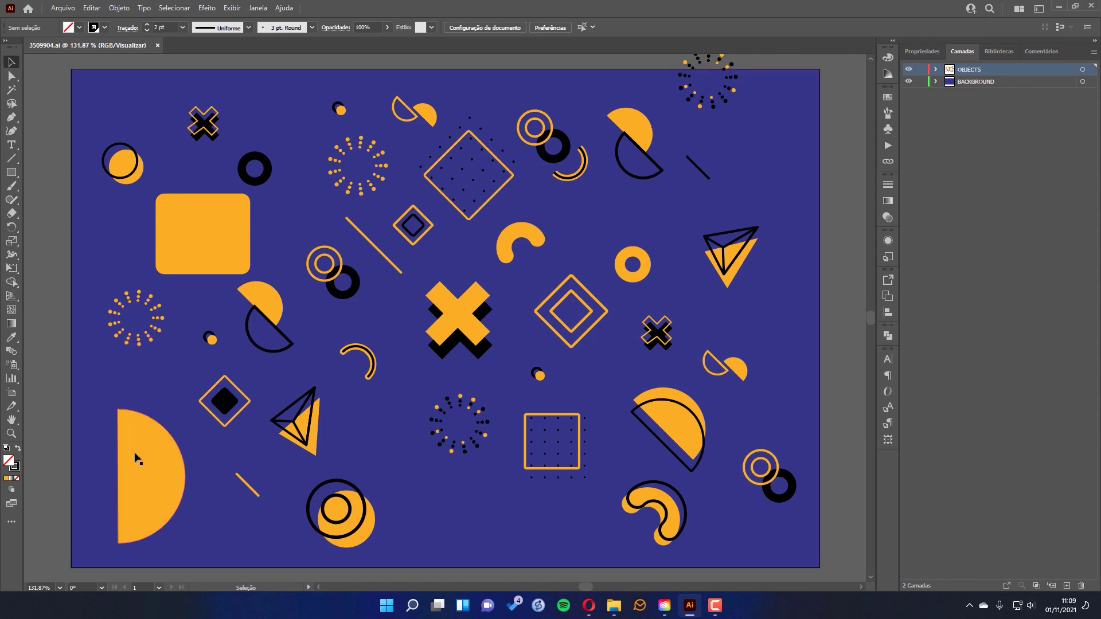
Look over the effects offered under 3D e Materiais, including the classic 3D group.
{"action": "left_click", "coordinate": [205, 8]}
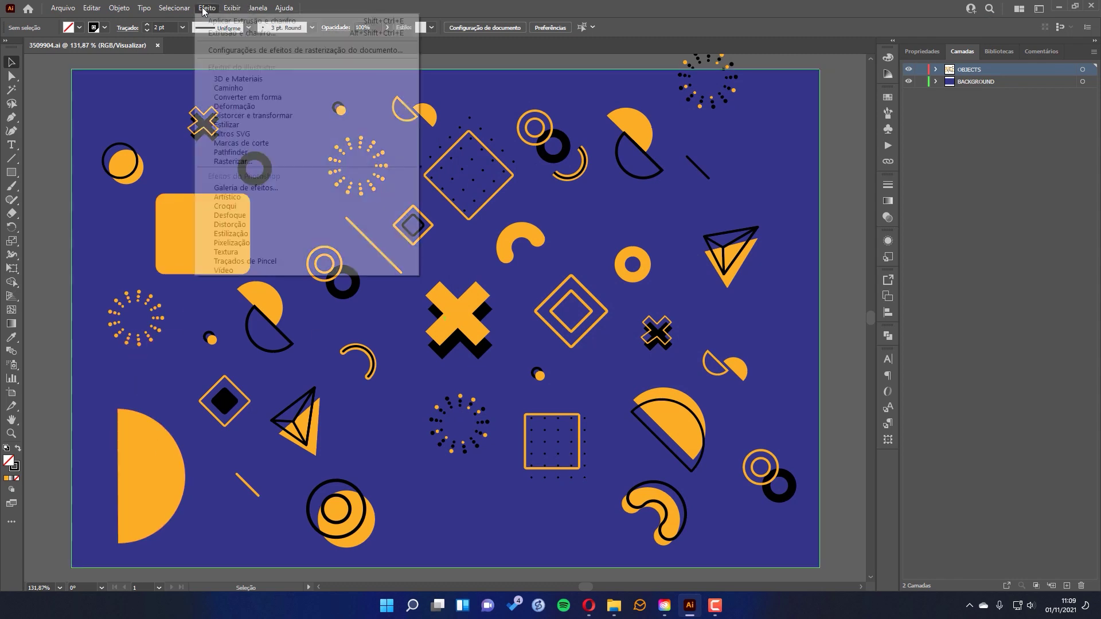
{"action": "mouse_move", "coordinate": [244, 80]}
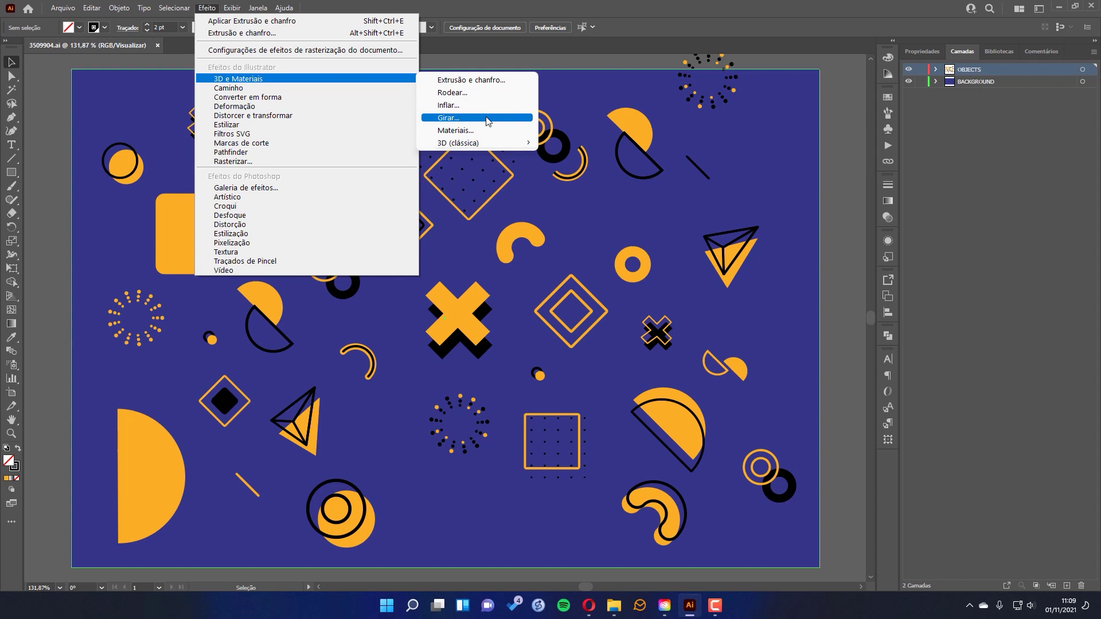
{"action": "mouse_move", "coordinate": [484, 146]}
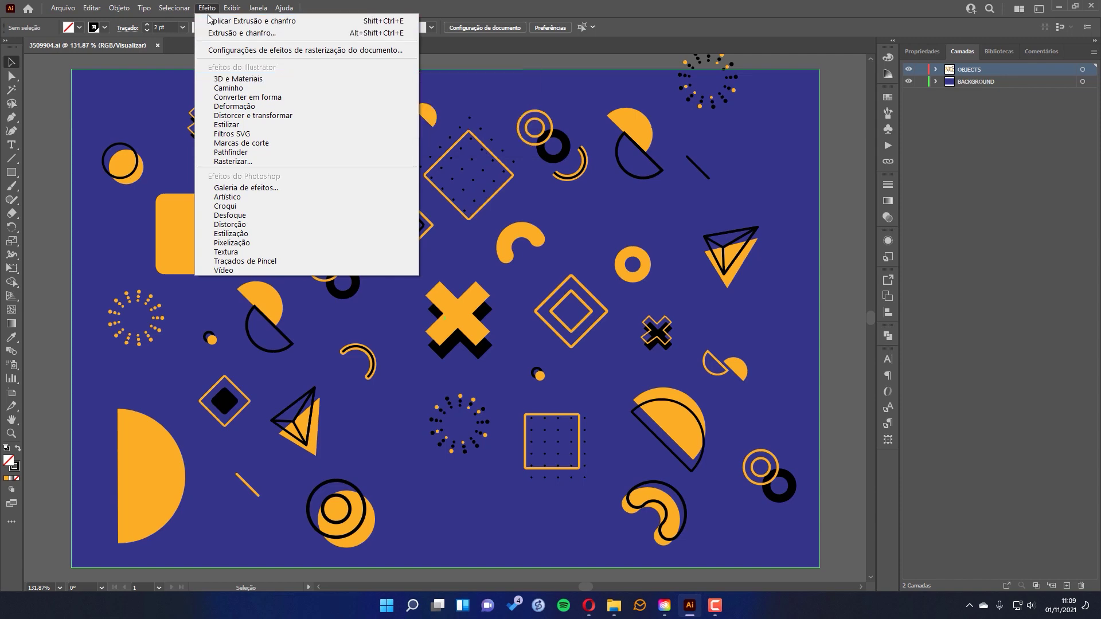
Show the 3D e Materiais panel and dock it beside the existing column of collapsed panels.
{"action": "left_click", "coordinate": [260, 9]}
{"action": "left_click", "coordinate": [260, 9]}
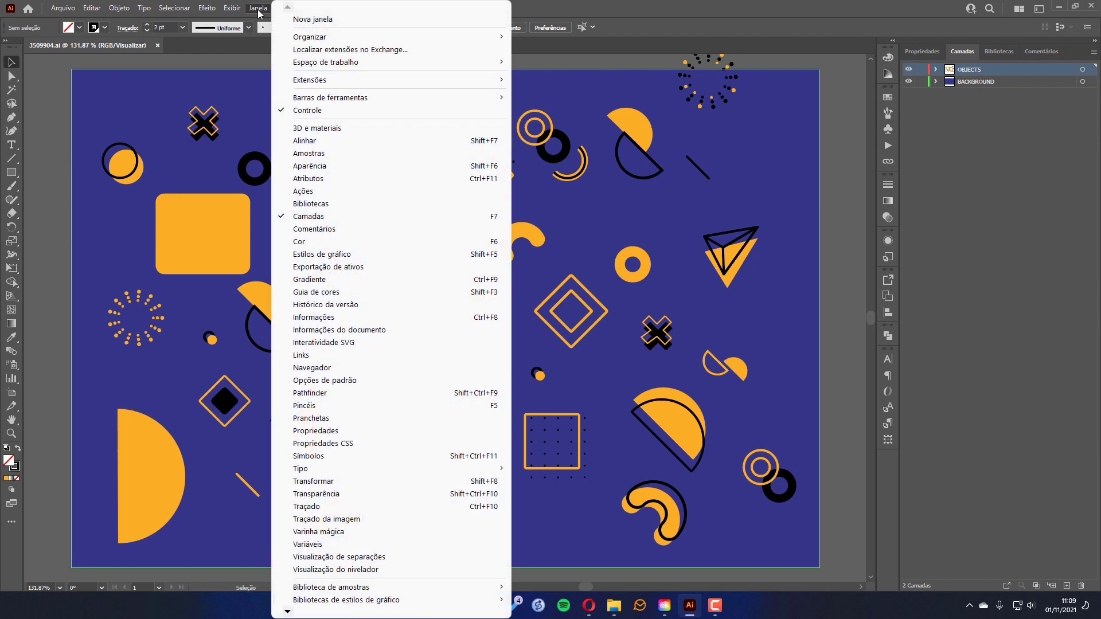
{"action": "left_click", "coordinate": [345, 129]}
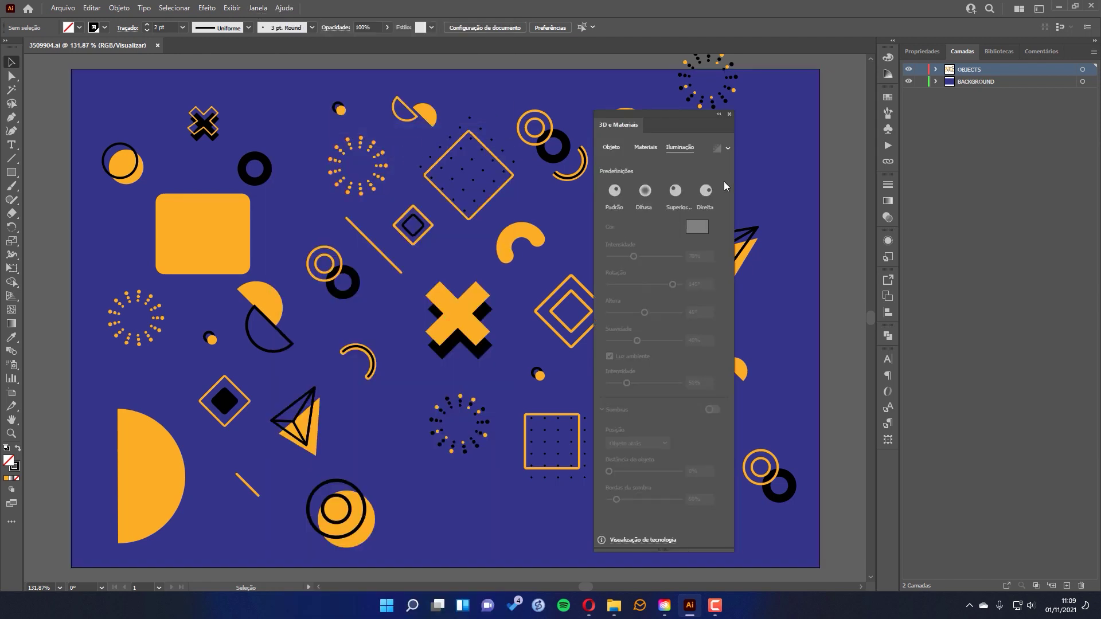
{"action": "left_click_drag", "start_coordinate": [681, 119], "coordinate": [872, 122]}
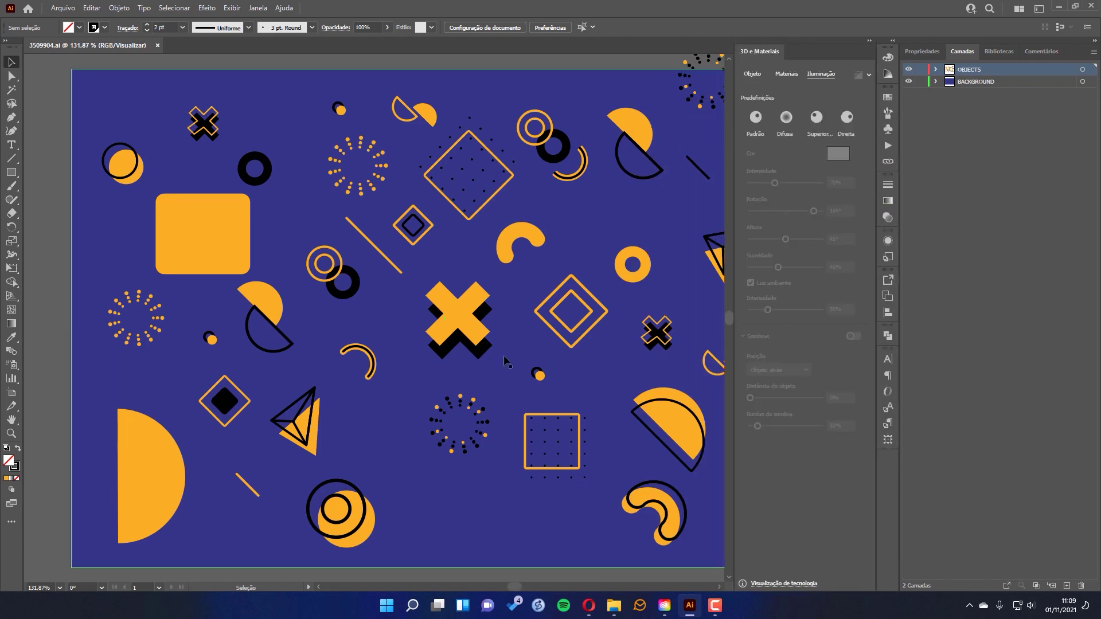
Square off the yellow rounded rectangle by setting its corner radius to 0 px, and shift it slightly up and left.
{"action": "left_click", "coordinate": [239, 232]}
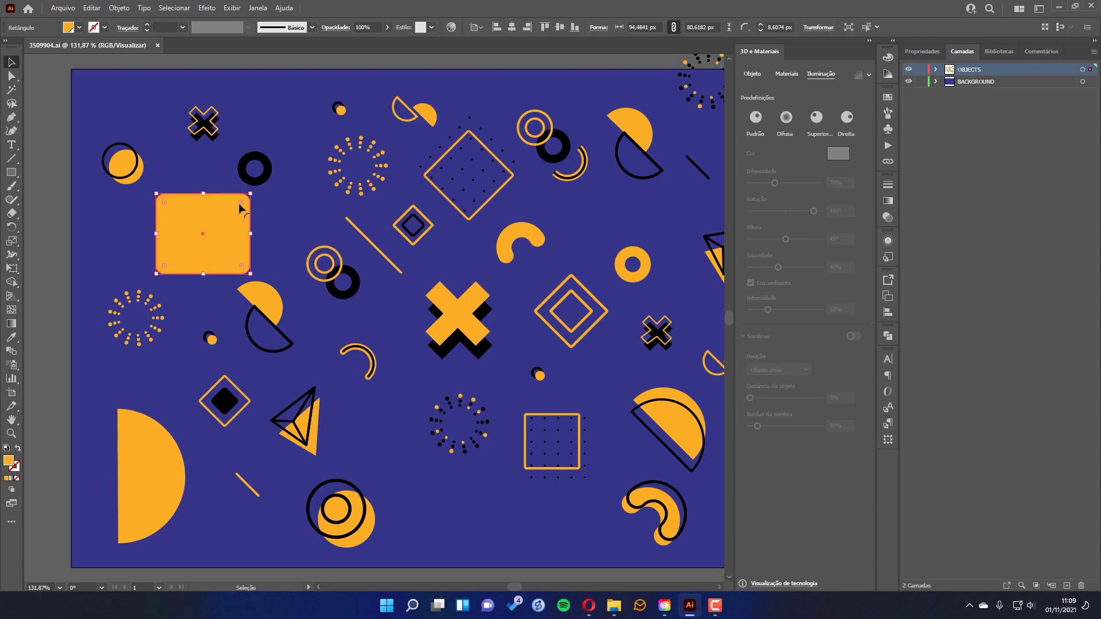
{"action": "left_click", "coordinate": [45, 184]}
{"action": "left_click_drag", "start_coordinate": [249, 235], "coordinate": [241, 231]}
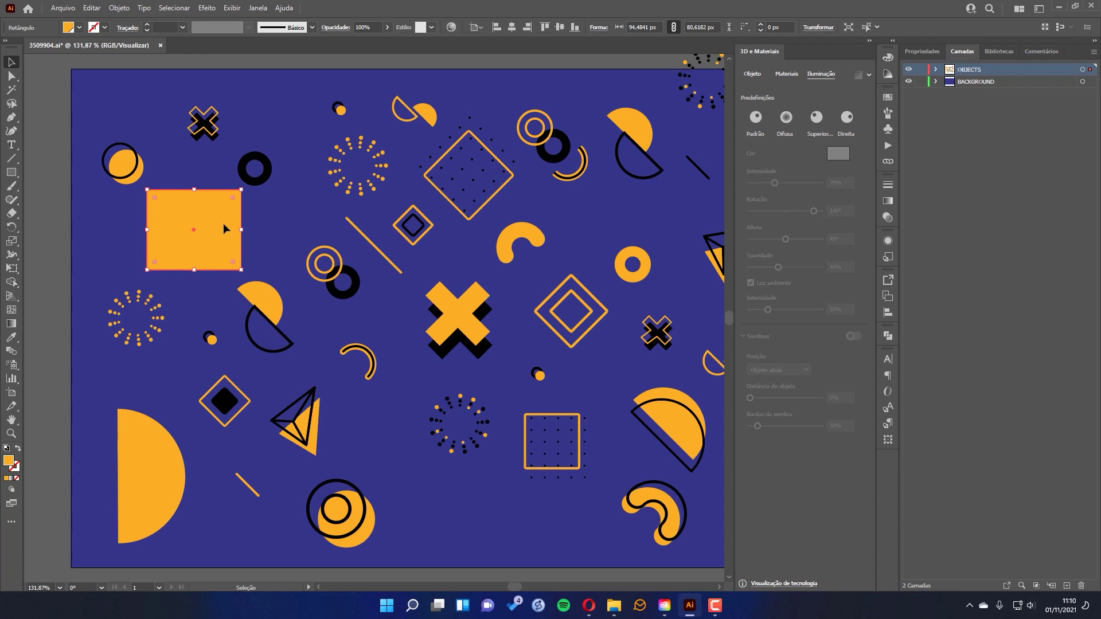
{"action": "left_click", "coordinate": [46, 212]}
Apply the Plano 3D type to the yellow rectangle and rotate it freely to about 174° X, -140° Y and 176° Z.
{"action": "left_click", "coordinate": [184, 218]}
{"action": "left_click", "coordinate": [751, 75]}
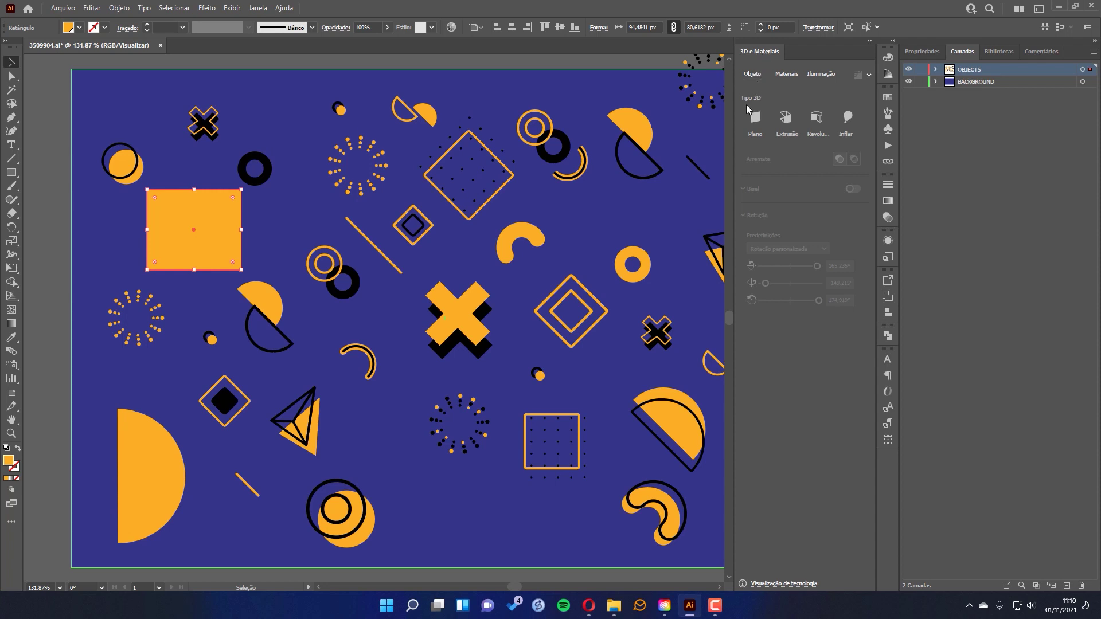
{"action": "left_click", "coordinate": [757, 121]}
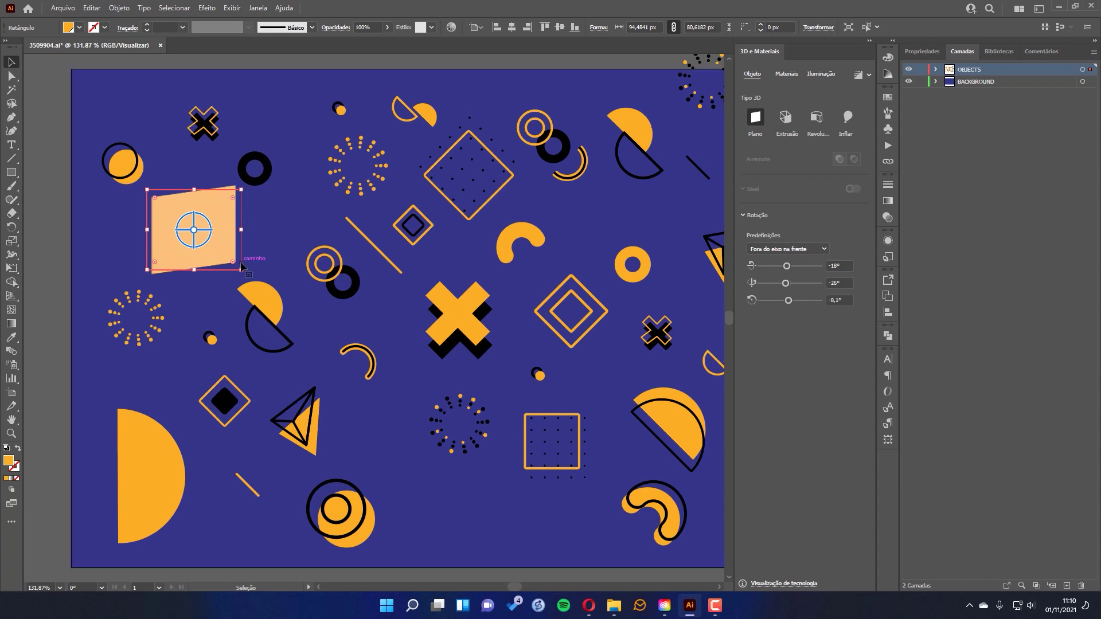
{"action": "key", "text": "z"}
{"action": "left_click", "coordinate": [207, 227]}
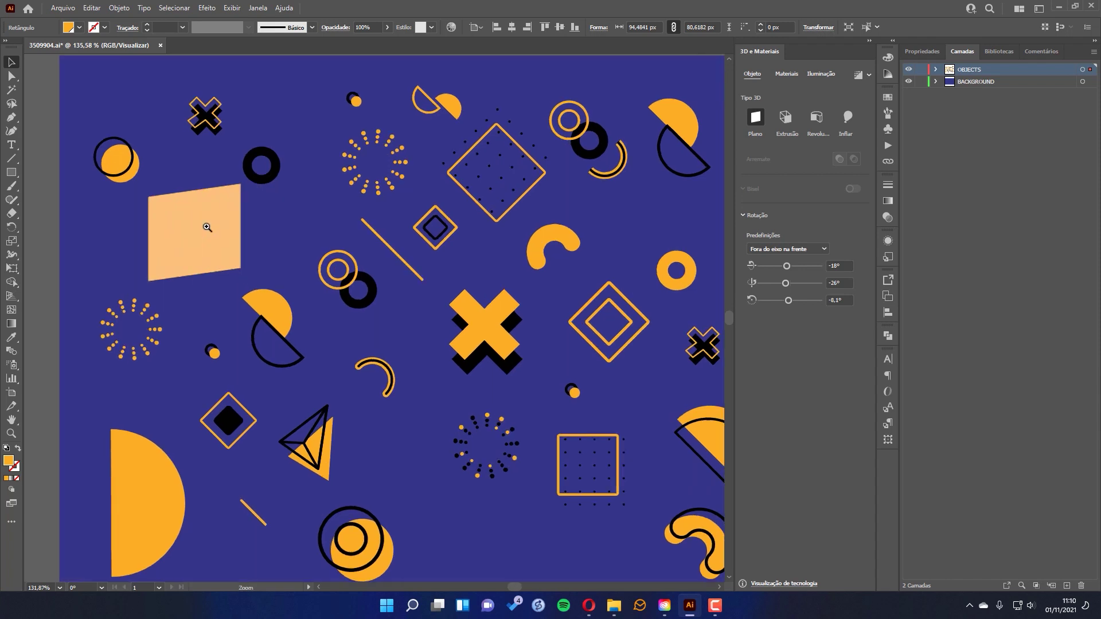
{"action": "left_click_drag", "start_coordinate": [207, 227], "coordinate": [283, 305]}
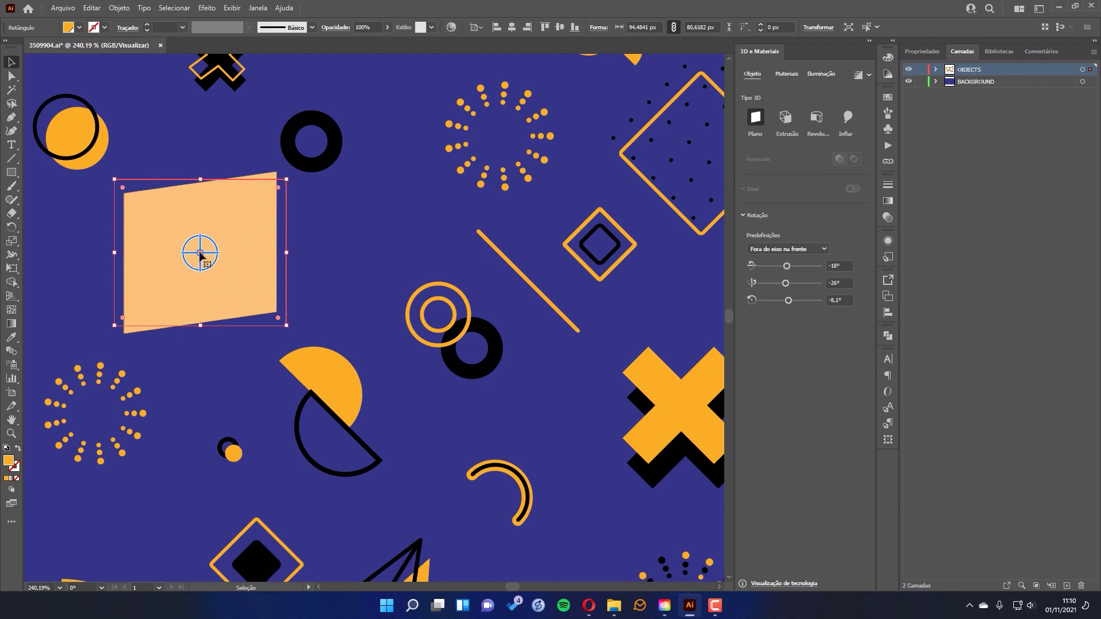
{"action": "left_click_drag", "start_coordinate": [204, 243], "coordinate": [203, 268]}
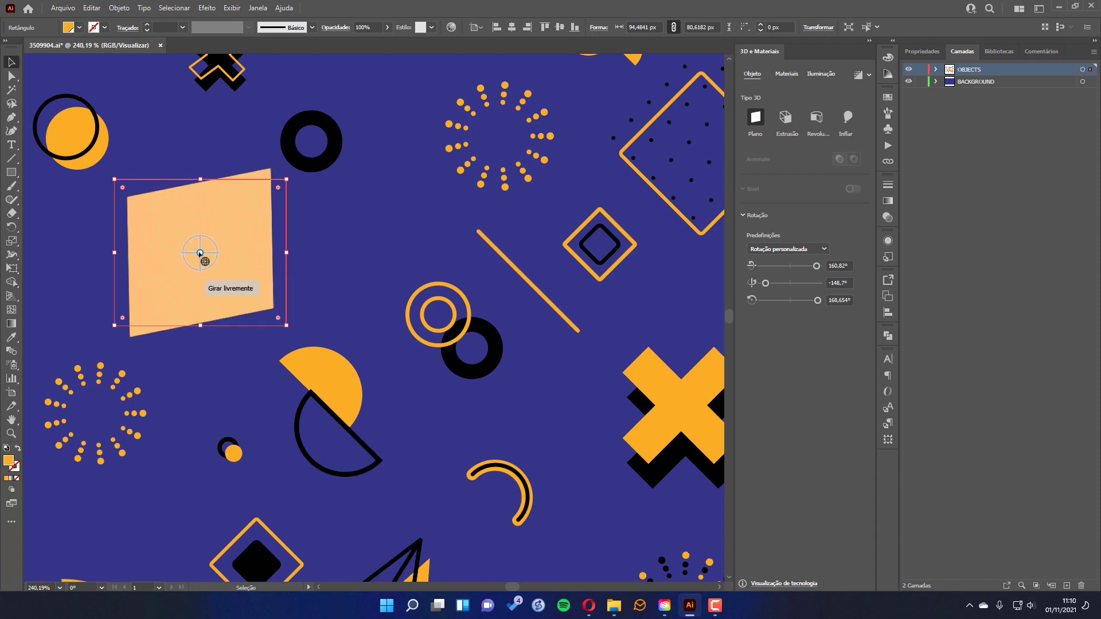
{"action": "mouse_move", "coordinate": [200, 255]}
{"action": "left_mouse_down"}
{"action": "mouse_move", "coordinate": [216, 253]}
{"action": "mouse_move", "coordinate": [191, 271]}
{"action": "mouse_move", "coordinate": [184, 248]}
{"action": "mouse_move", "coordinate": [218, 263]}
{"action": "mouse_move", "coordinate": [201, 251]}
{"action": "mouse_move", "coordinate": [212, 255]}
{"action": "mouse_move", "coordinate": [186, 258]}
{"action": "mouse_move", "coordinate": [229, 247]}
{"action": "mouse_move", "coordinate": [255, 275]}
{"action": "mouse_move", "coordinate": [207, 255]}
{"action": "left_mouse_up"}
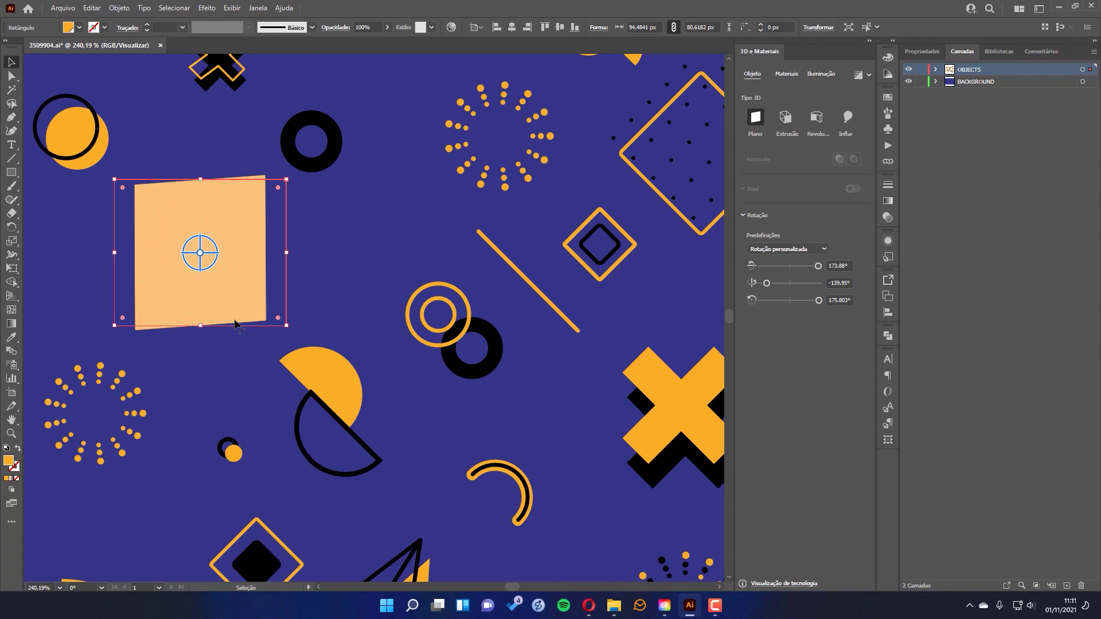
Turn off Desenho e edição em tempo real in the Desempenho preferences.
{"action": "left_click", "coordinate": [92, 7]}
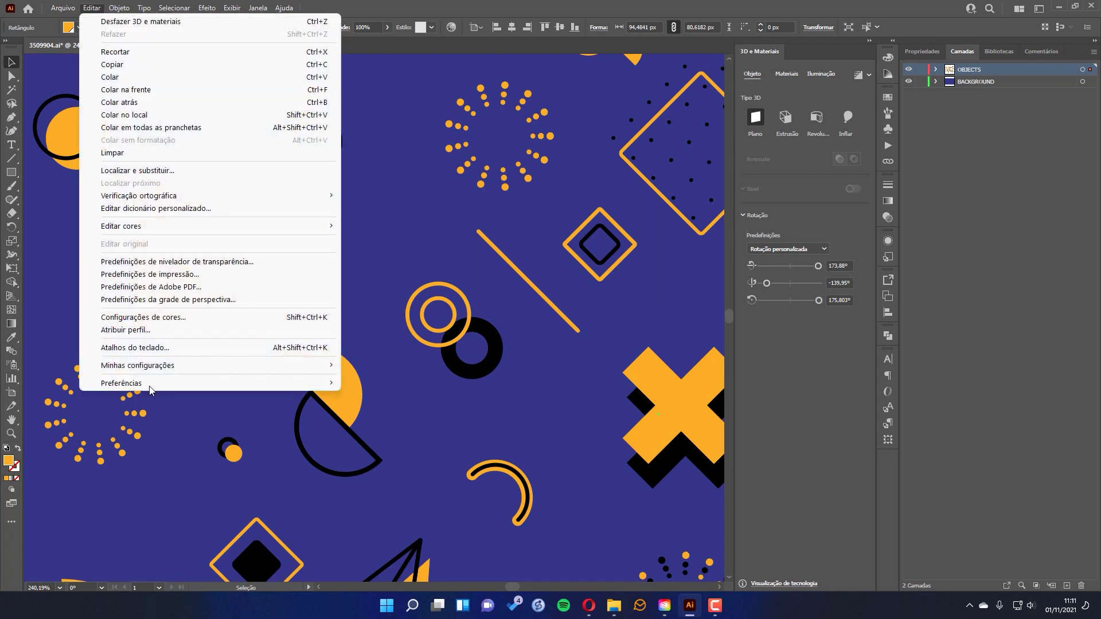
{"action": "mouse_move", "coordinate": [150, 390]}
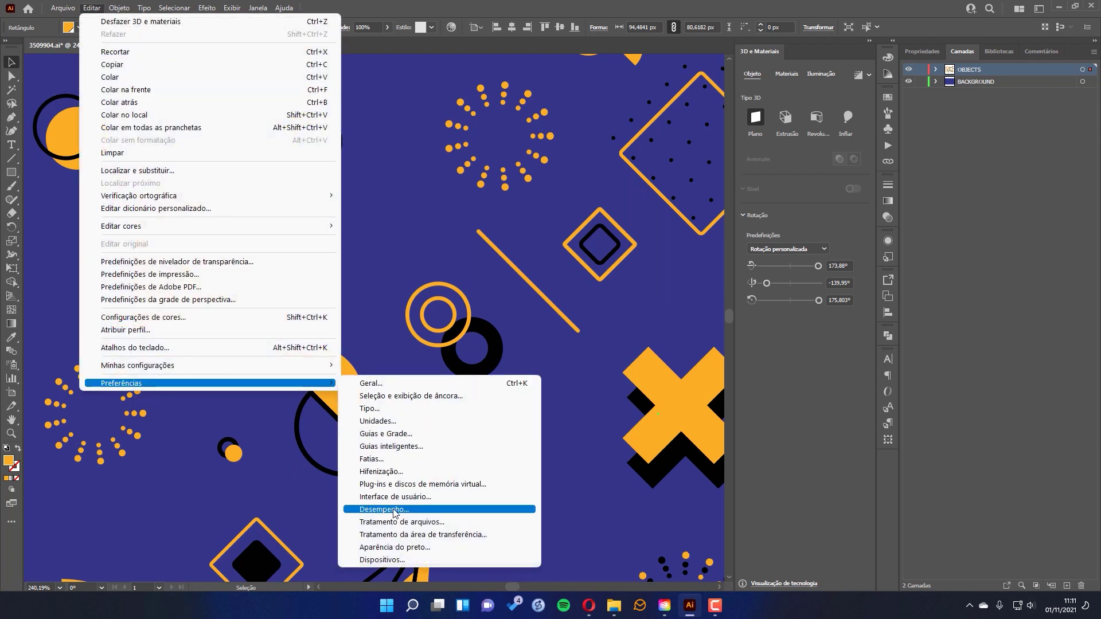
{"action": "left_click", "coordinate": [397, 228]}
{"action": "left_click", "coordinate": [396, 227]}
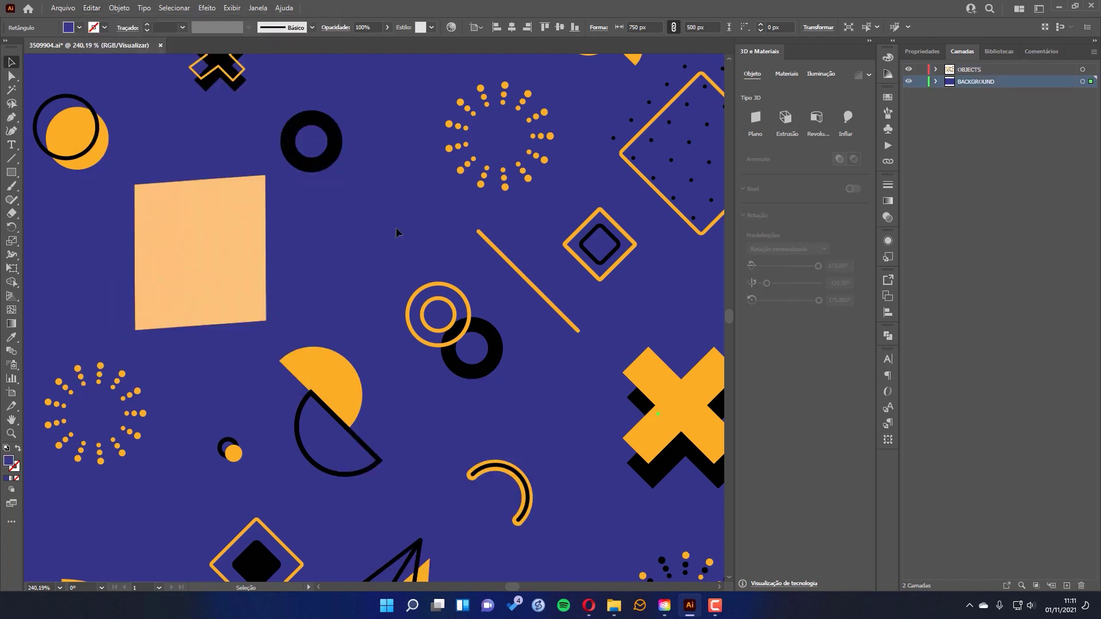
{"action": "key", "text": "ctrl+k"}
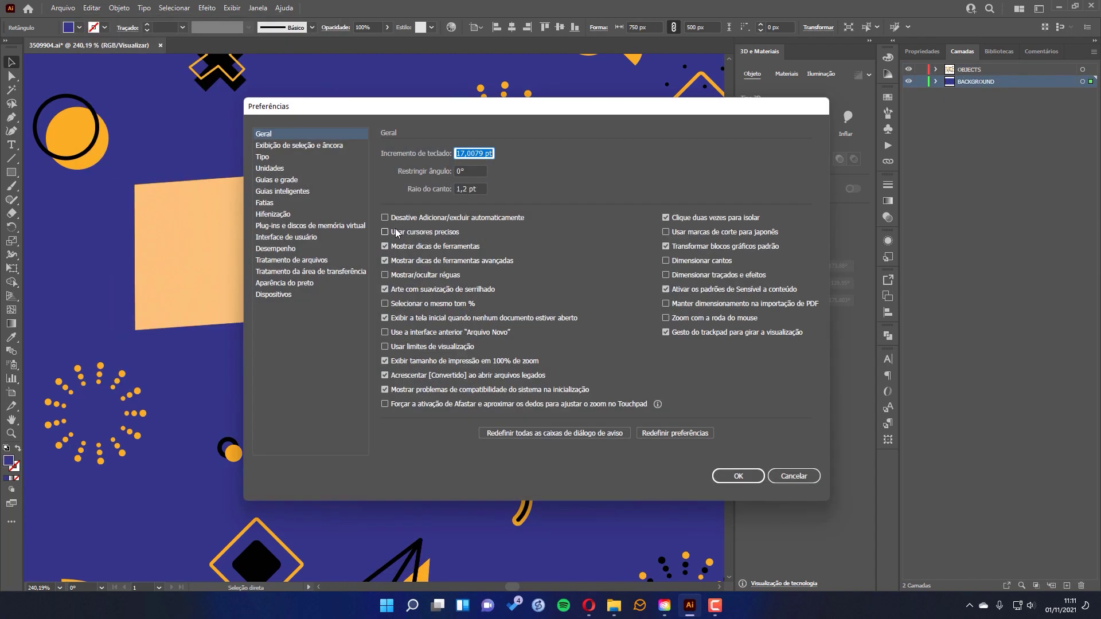
{"action": "left_click", "coordinate": [280, 251]}
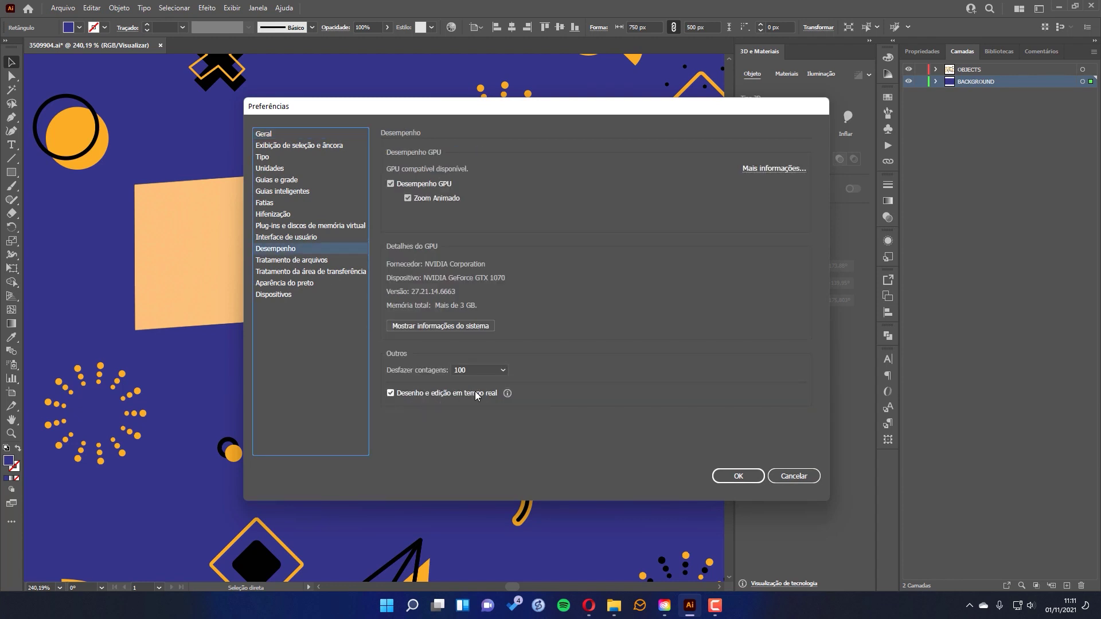
{"action": "left_click", "coordinate": [392, 393]}
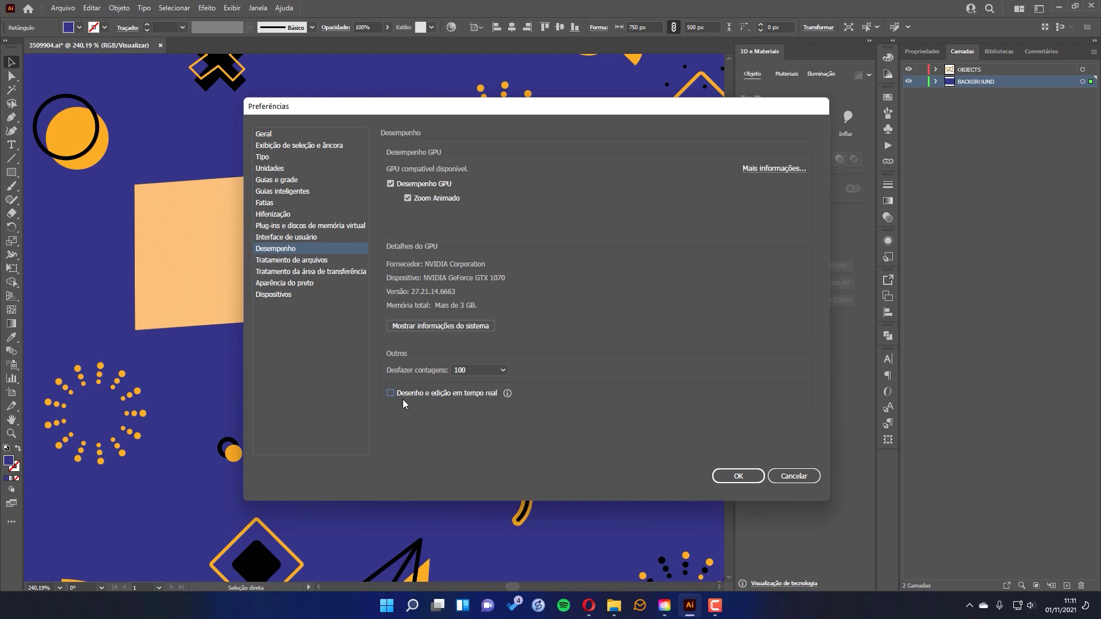
{"action": "left_click", "coordinate": [737, 477]}
Rotate the flat 3D rectangle freely to about 171° X, -154° Y and -179° Z with real-time editing off.
{"action": "left_click", "coordinate": [226, 236]}
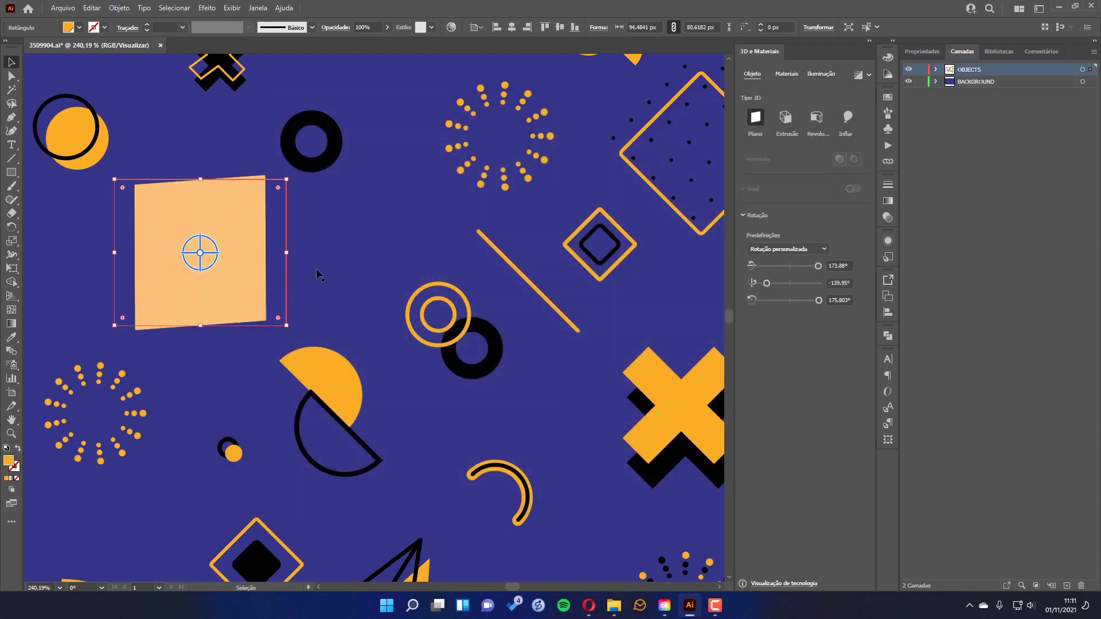
{"action": "mouse_move", "coordinate": [199, 254]}
{"action": "left_mouse_down"}
{"action": "mouse_move", "coordinate": [215, 256]}
{"action": "mouse_move", "coordinate": [192, 266]}
{"action": "mouse_move", "coordinate": [209, 251]}
{"action": "mouse_move", "coordinate": [199, 265]}
{"action": "mouse_move", "coordinate": [229, 286]}
{"action": "mouse_move", "coordinate": [199, 252]}
{"action": "left_mouse_up"}
{"action": "left_click_drag", "start_coordinate": [200, 254], "coordinate": [198, 253]}
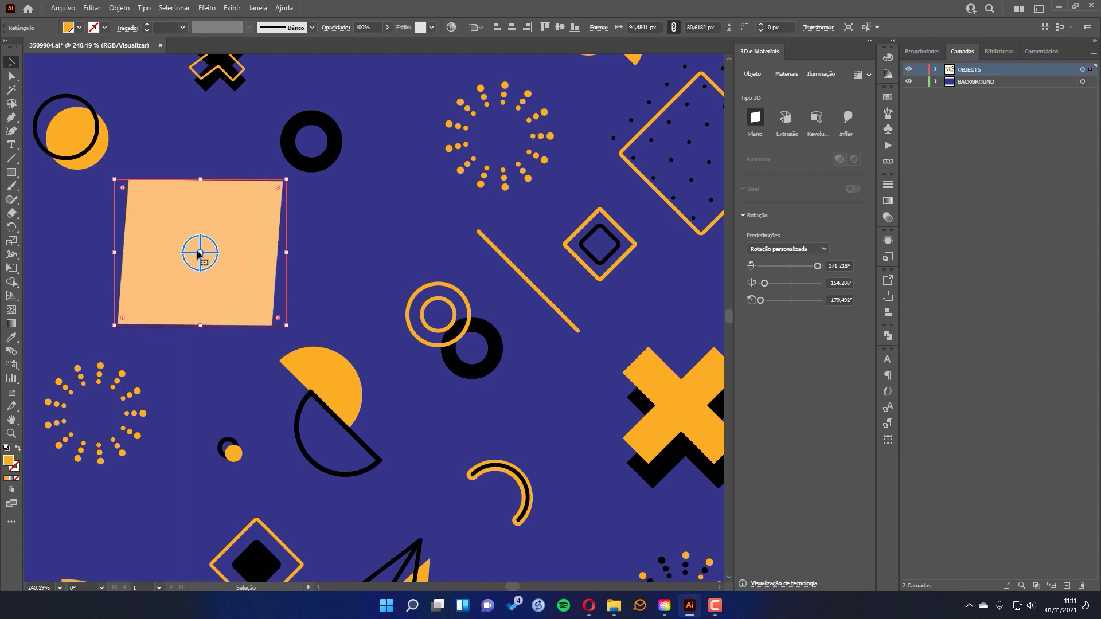
Turn Desenho e edição em tempo real back on in the Desempenho preferences.
{"action": "key", "text": "ctrl+k"}
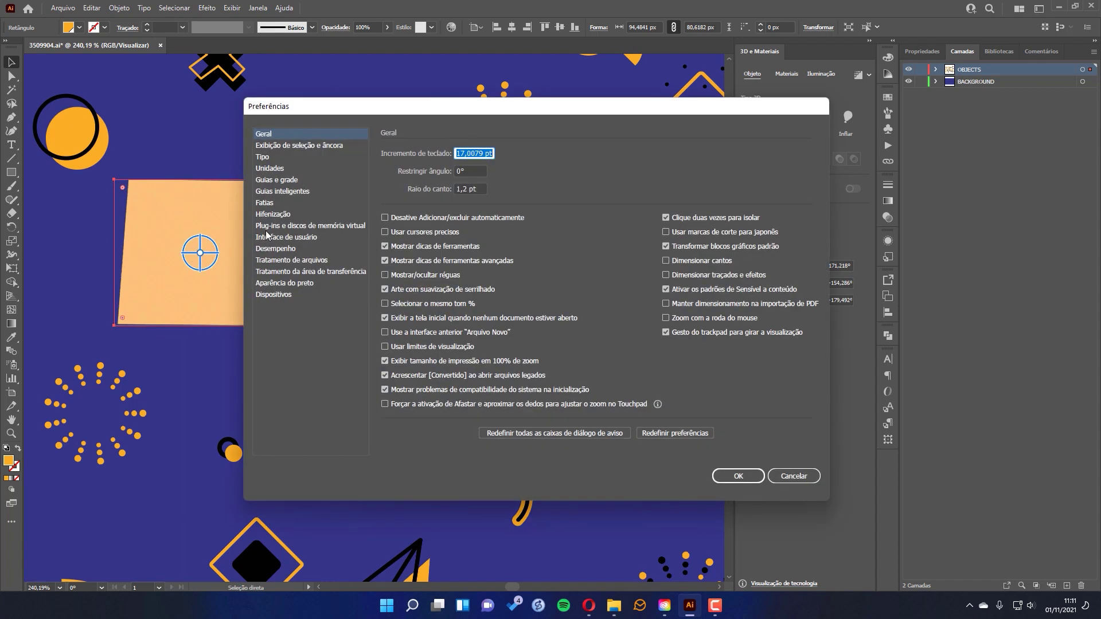
{"action": "left_click", "coordinate": [274, 249]}
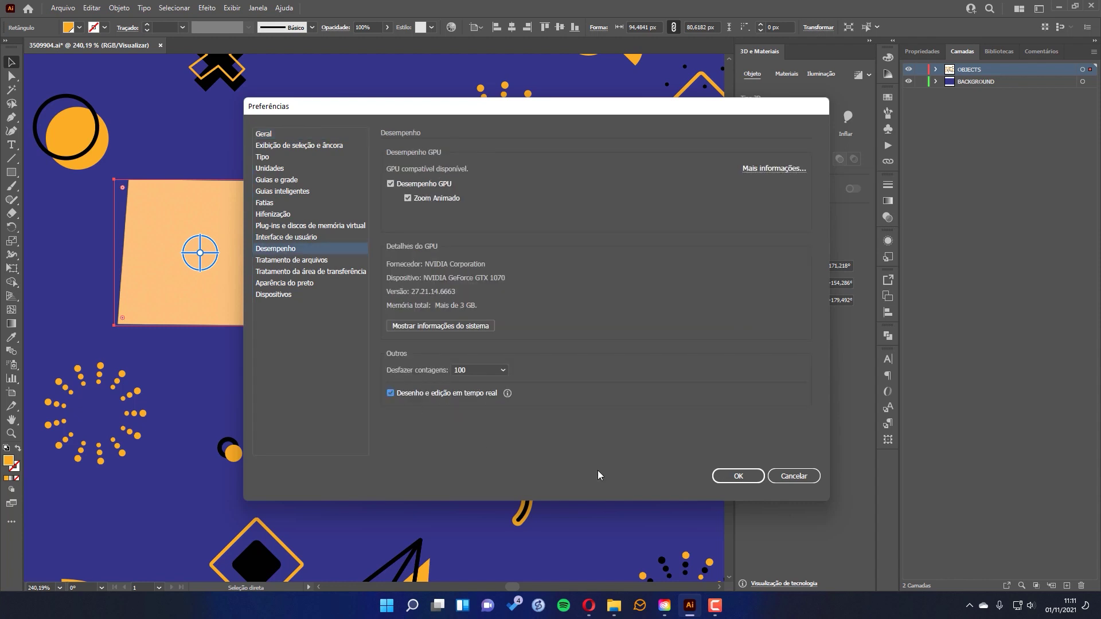
{"action": "left_click", "coordinate": [742, 477]}
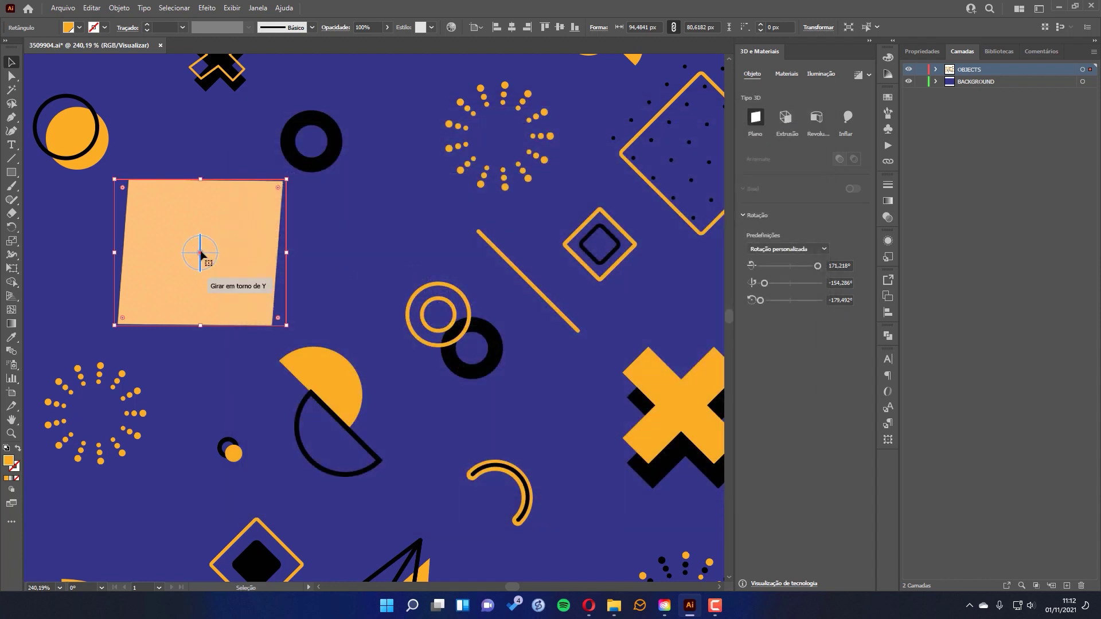
Rotate and slightly move the flat rectangle, and try the Extrusão 3D type on it before returning to Plano.
{"action": "mouse_move", "coordinate": [201, 253]}
{"action": "left_mouse_down"}
{"action": "mouse_move", "coordinate": [208, 246]}
{"action": "mouse_move", "coordinate": [212, 272]}
{"action": "left_mouse_up"}
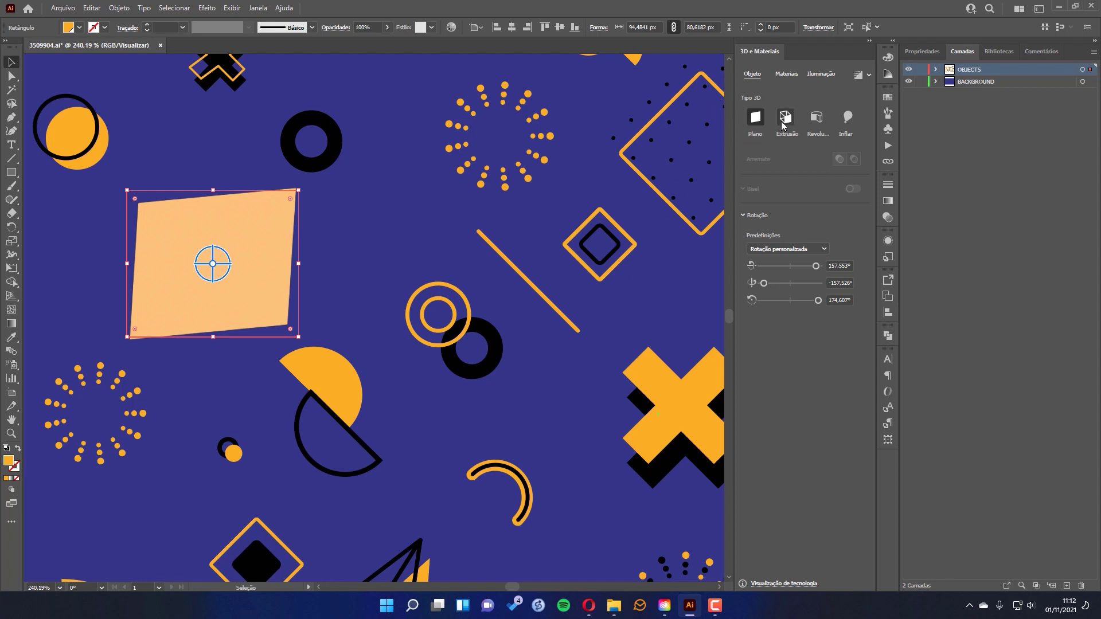
{"action": "left_click", "coordinate": [784, 121]}
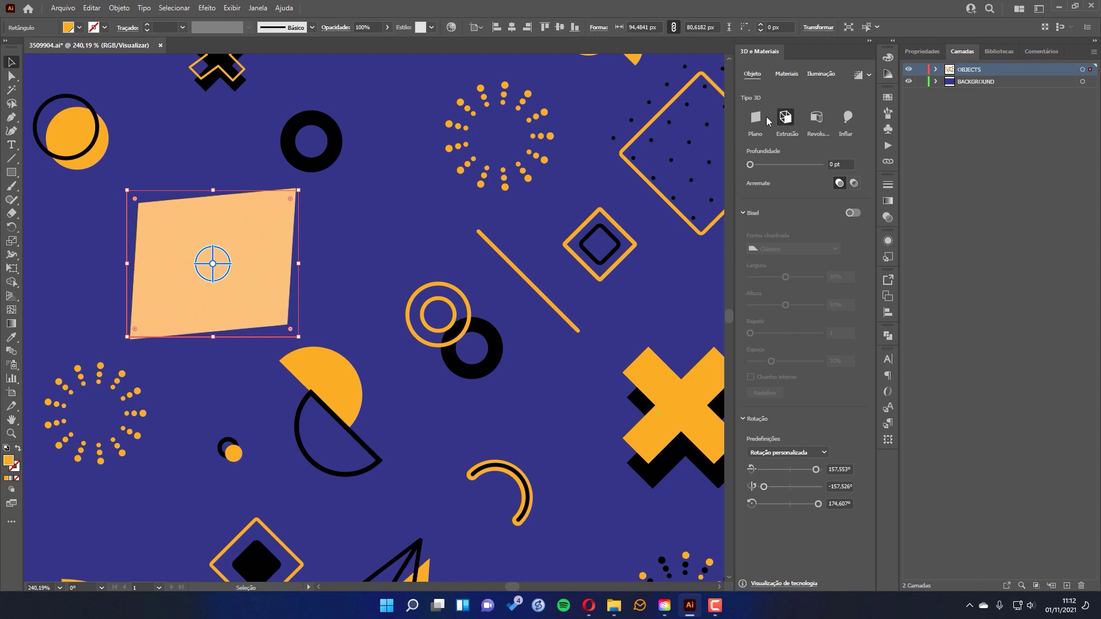
{"action": "left_click", "coordinate": [763, 117]}
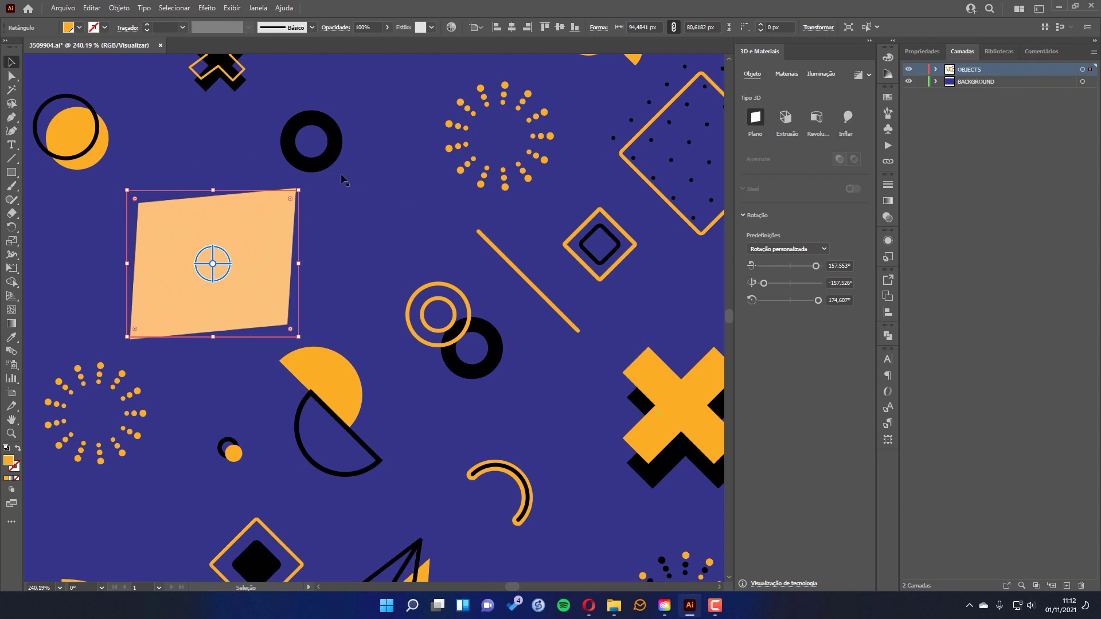
Delete the 3D e materiais effect from the rectangle's appearance.
{"action": "left_click", "coordinate": [888, 241]}
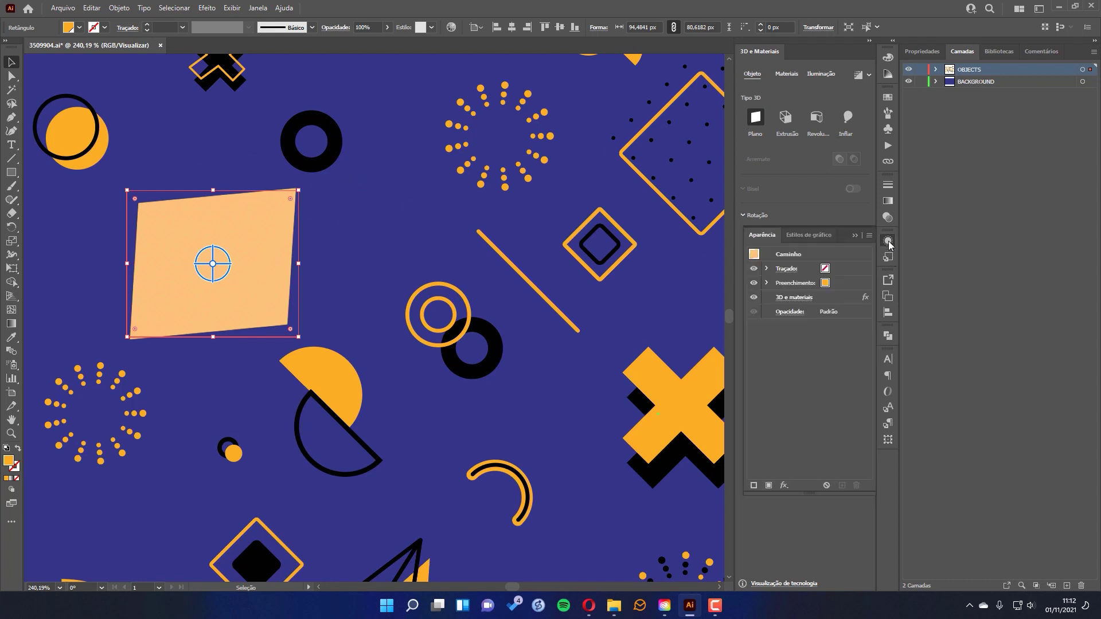
{"action": "left_click", "coordinate": [794, 298]}
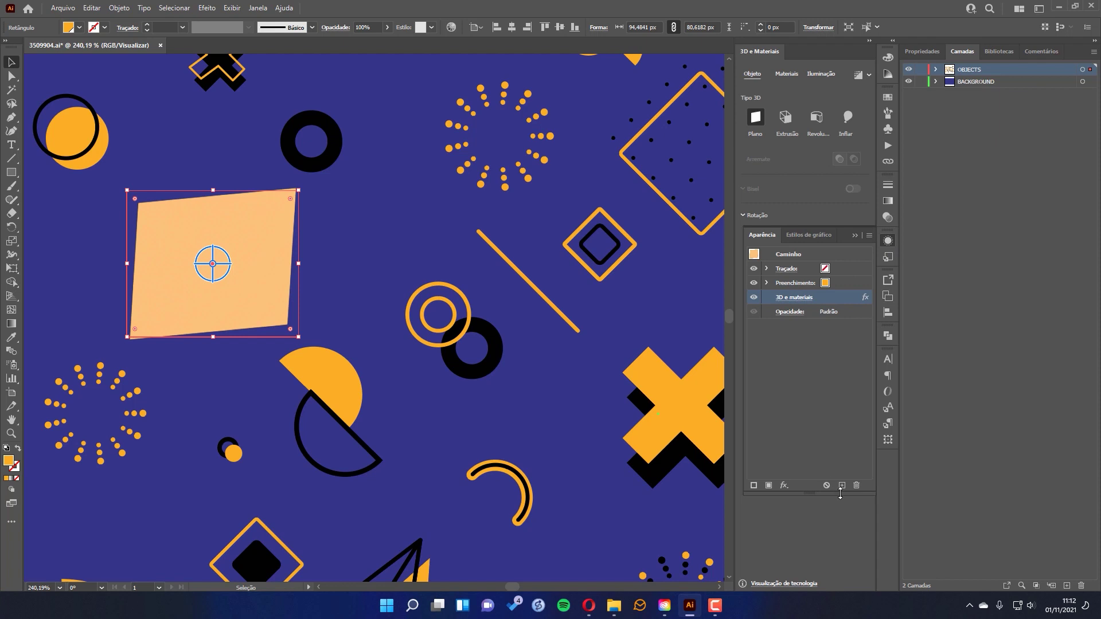
{"action": "left_click", "coordinate": [791, 298]}
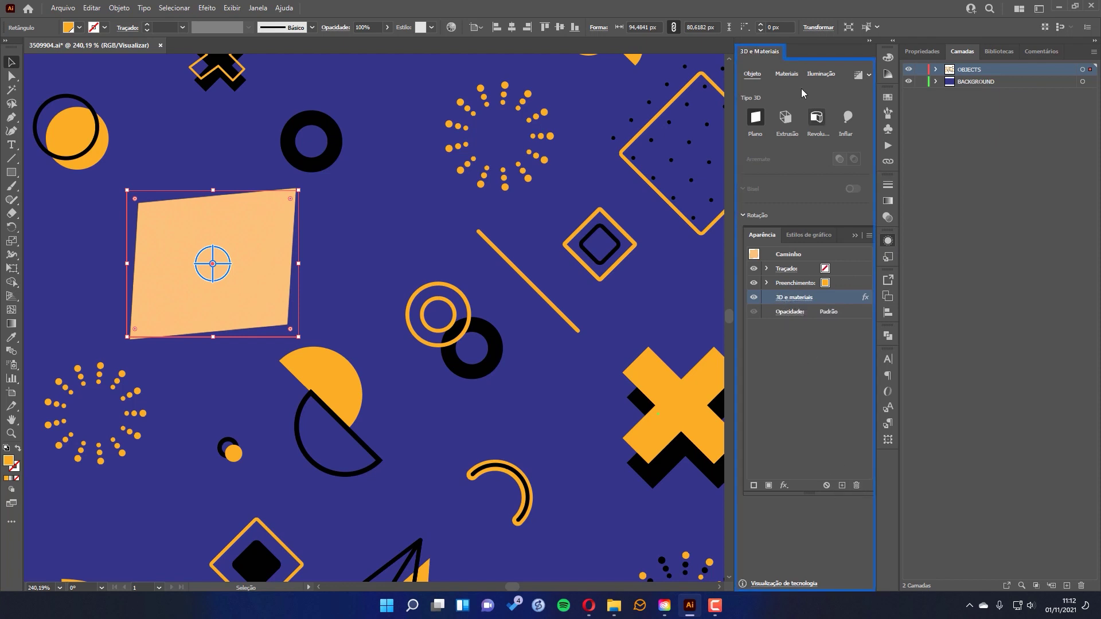
{"action": "left_click", "coordinate": [856, 485]}
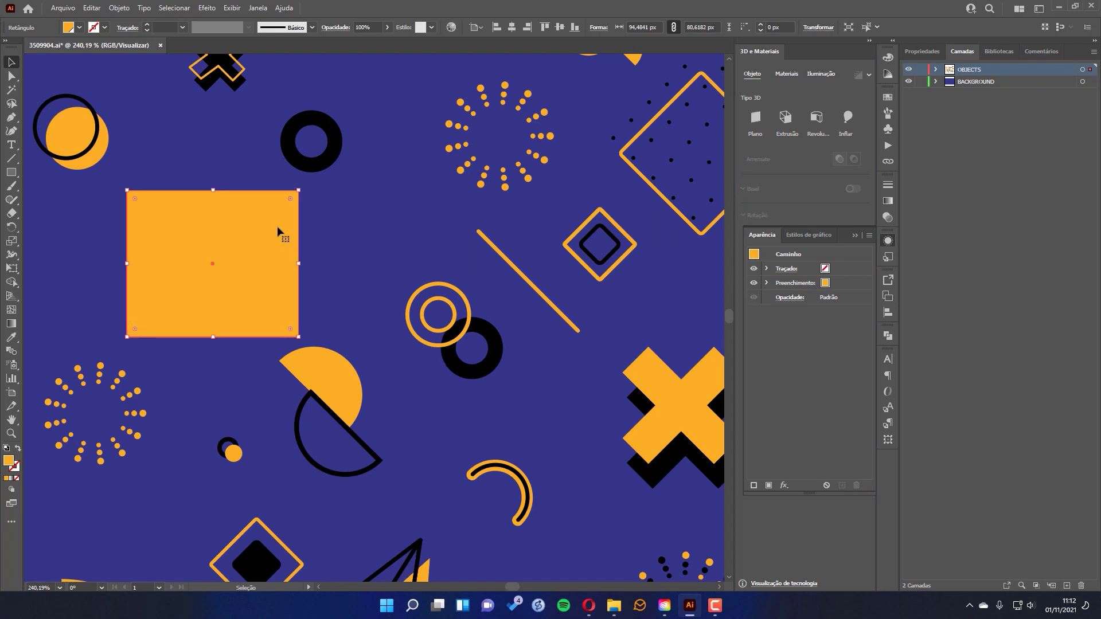
{"action": "left_click", "coordinate": [887, 242]}
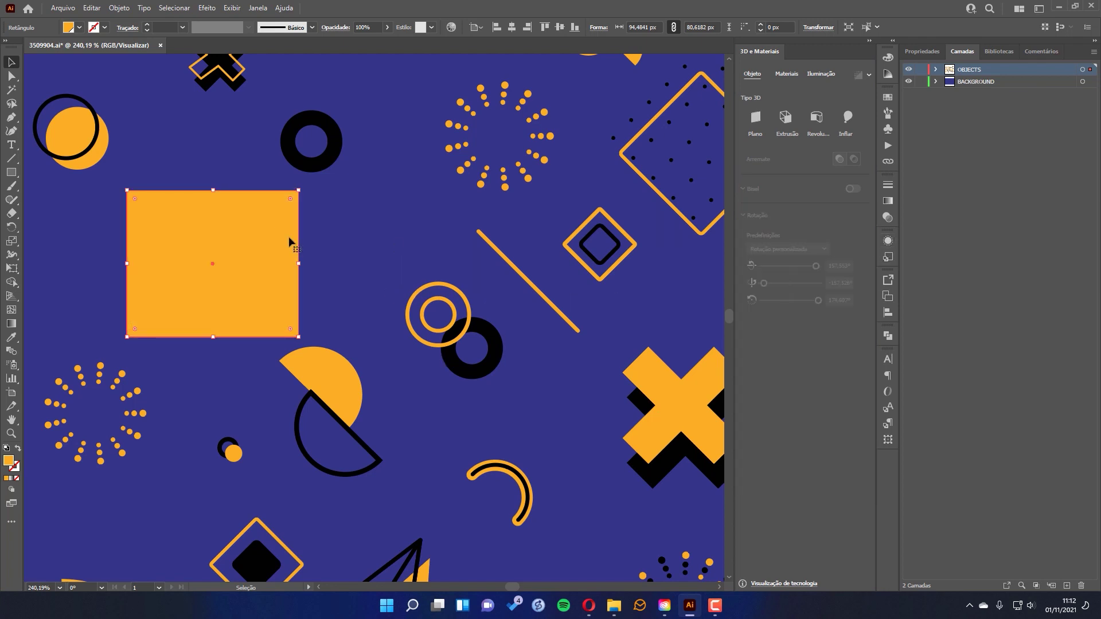
Apply the Extrusão 3D type to the yellow rectangle with a depth of 148 pt and a hollow cap.
{"action": "left_click", "coordinate": [784, 120]}
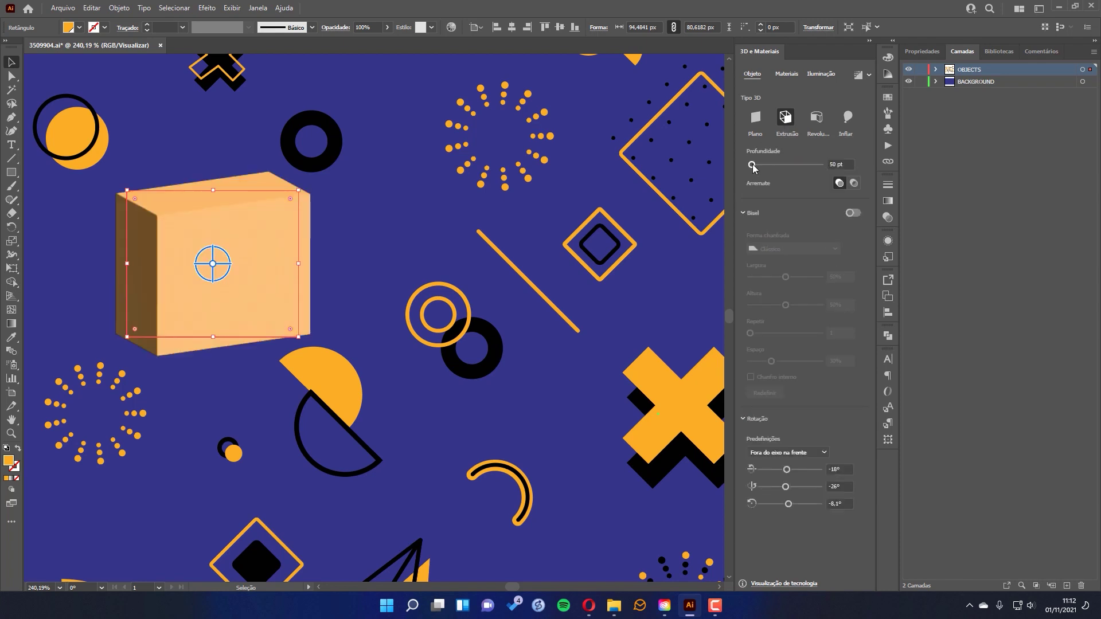
{"action": "left_click_drag", "start_coordinate": [752, 165], "coordinate": [757, 167]}
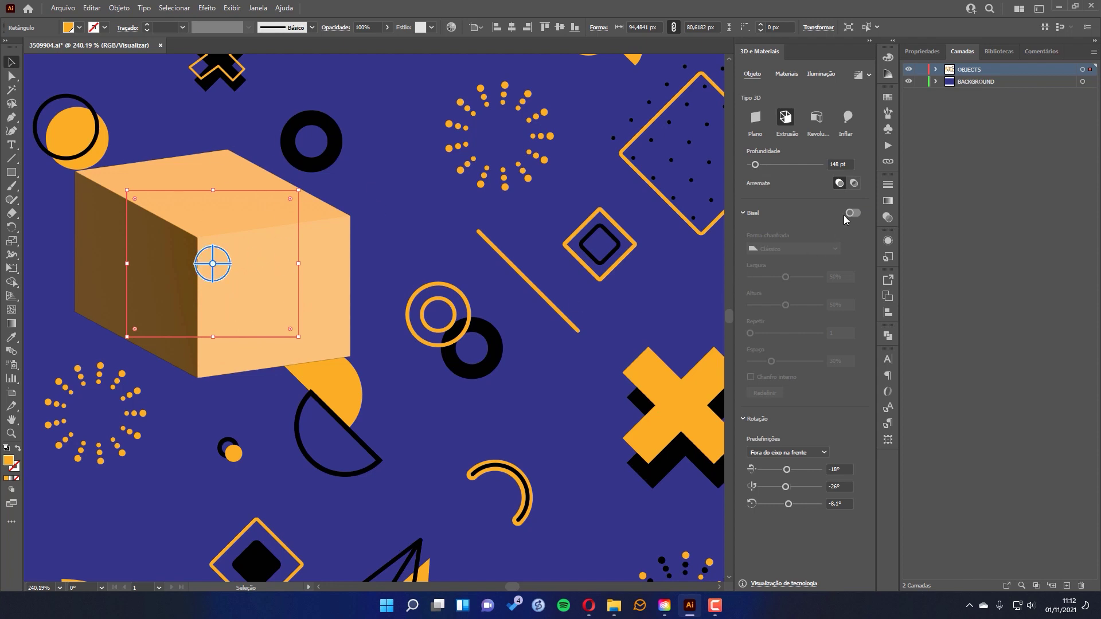
{"action": "left_click", "coordinate": [854, 183]}
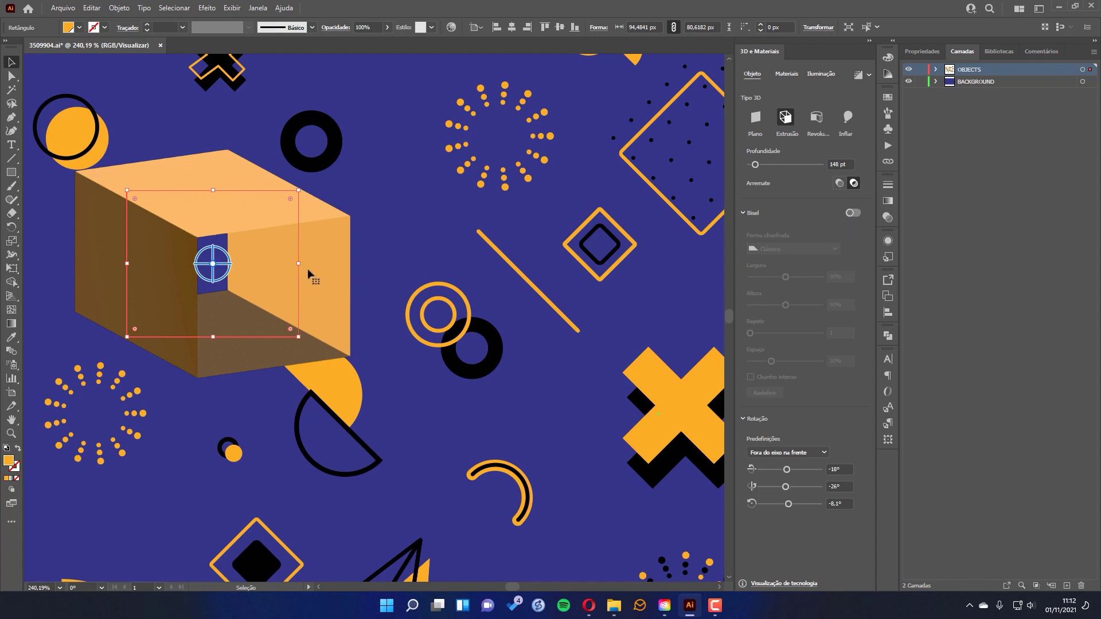
Rotate the extruded box freely to about 166° X, -160° Y and 173° Z, and switch it back to a solid cap.
{"action": "left_click_drag", "start_coordinate": [208, 262], "coordinate": [232, 271]}
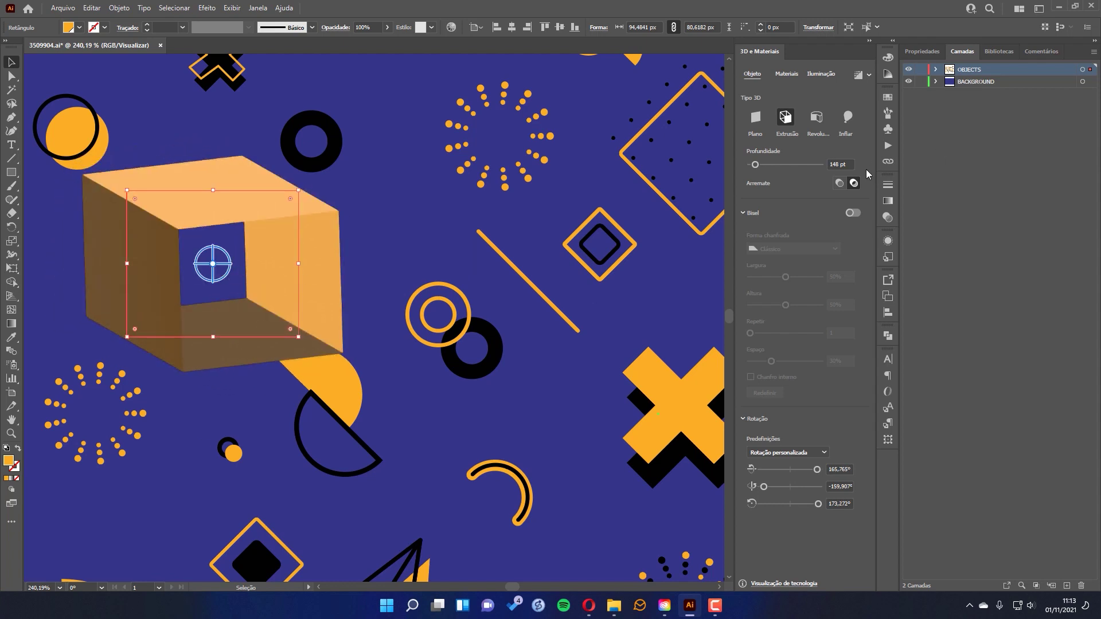
{"action": "left_click", "coordinate": [838, 185]}
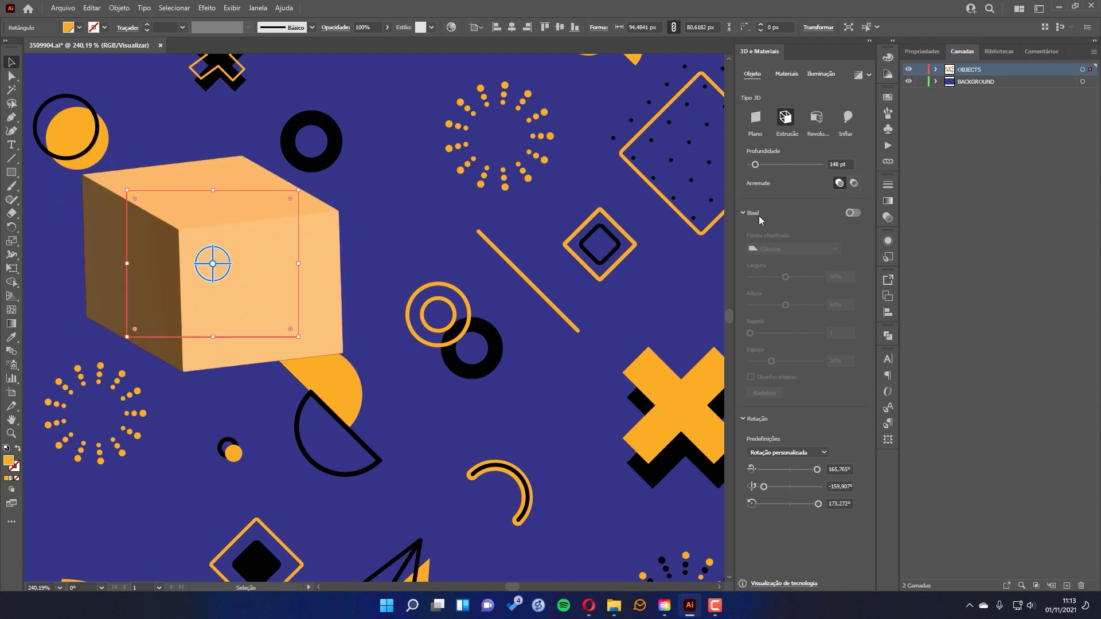
Enable the bevel on the extruded box and try the Arredondado, Convexo, Etapa and Contorno clássico shapes before returning to Clássico.
{"action": "left_click", "coordinate": [854, 213]}
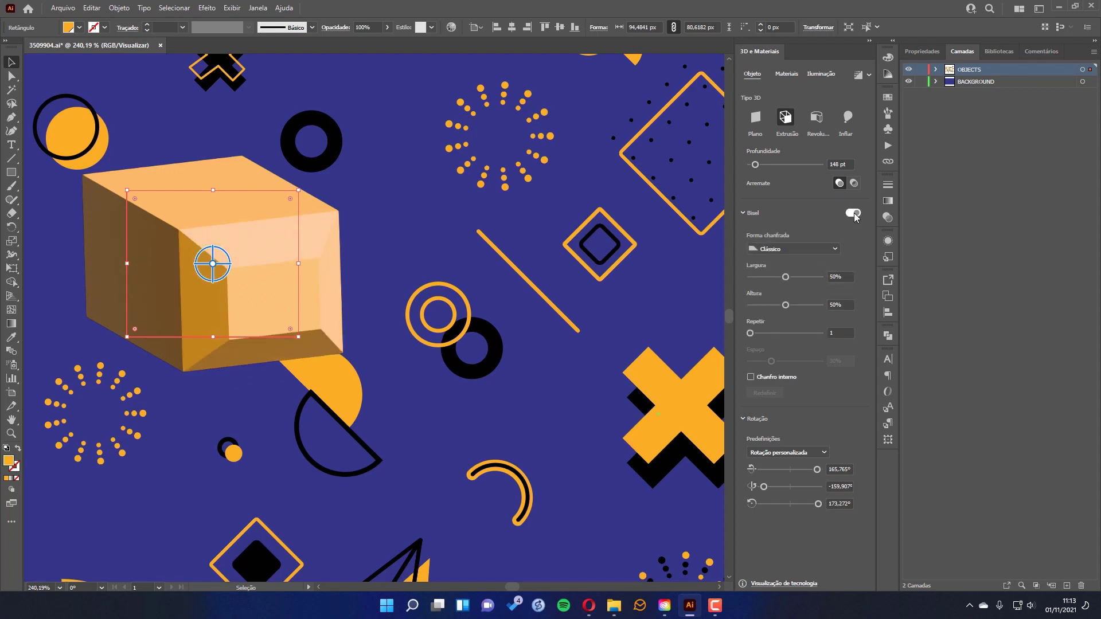
{"action": "left_click", "coordinate": [836, 251]}
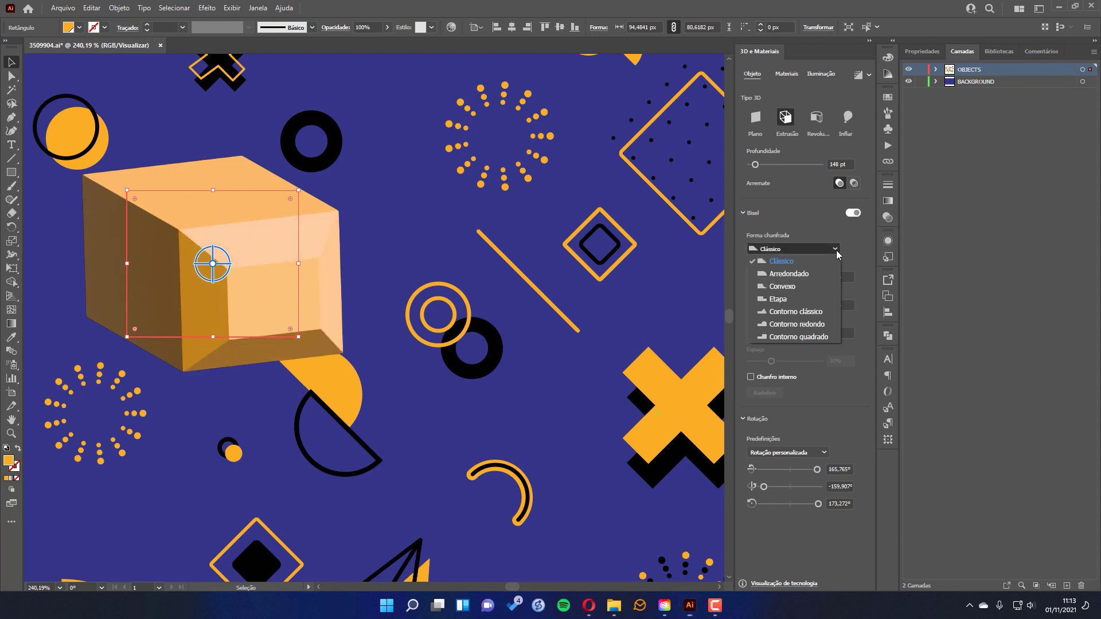
{"action": "left_click", "coordinate": [808, 274]}
{"action": "left_click", "coordinate": [813, 251]}
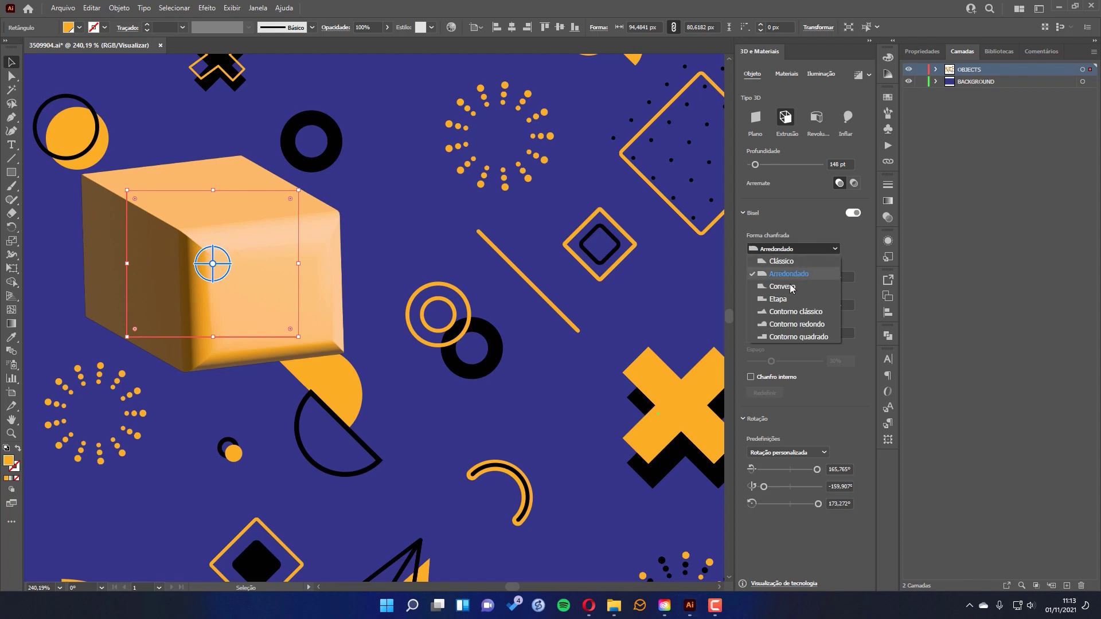
{"action": "left_click", "coordinate": [791, 286]}
{"action": "left_click", "coordinate": [817, 250]}
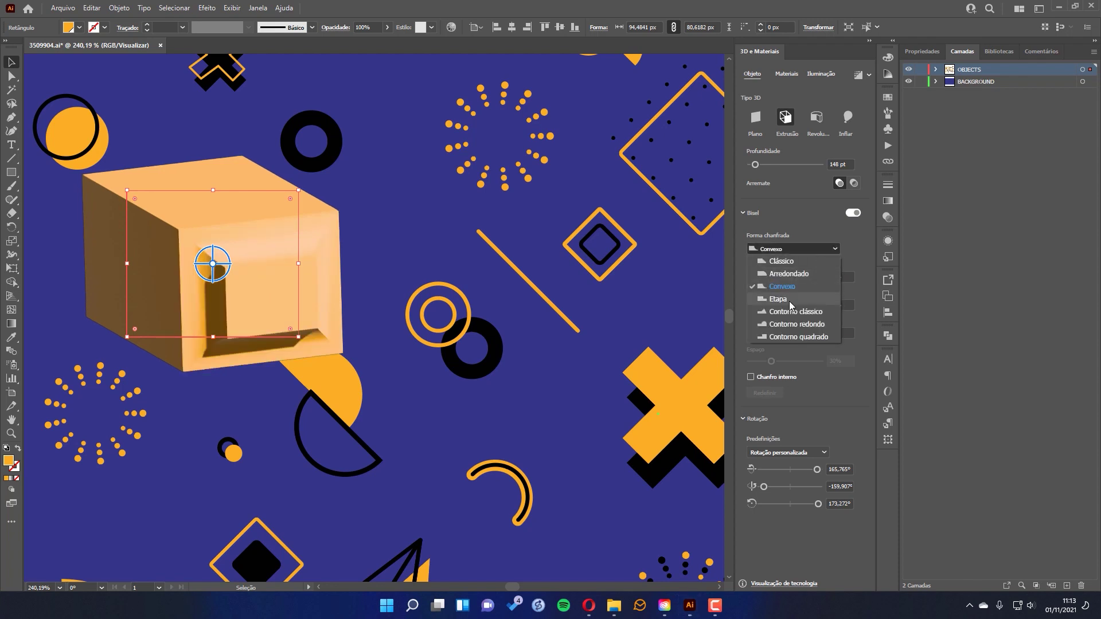
{"action": "left_click", "coordinate": [790, 299]}
{"action": "left_click", "coordinate": [815, 250]}
{"action": "left_click", "coordinate": [803, 313]}
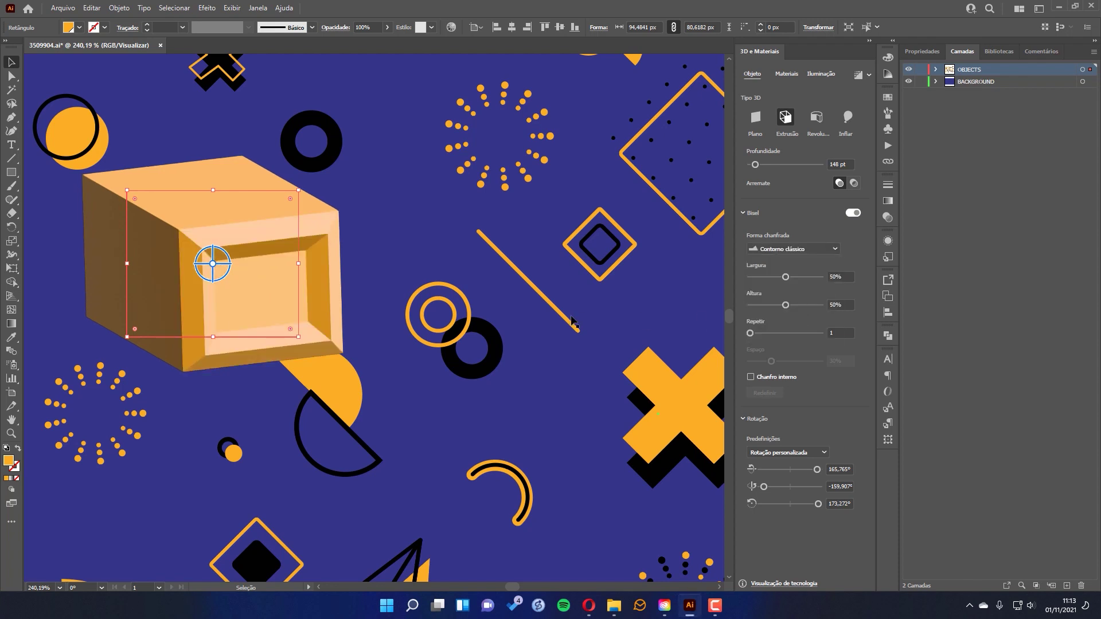
{"action": "left_click", "coordinate": [796, 256]}
{"action": "left_click", "coordinate": [791, 263]}
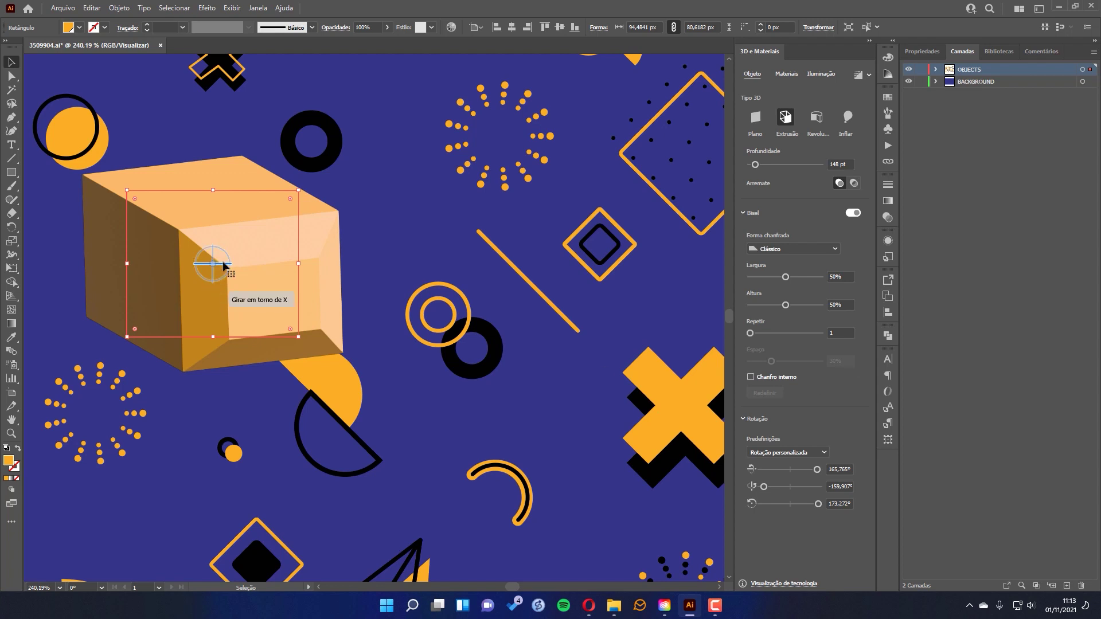
Rotate the beveled box freely, and adjust its rotation to 152° X, -145° Y and 172° Z.
{"action": "left_click_drag", "start_coordinate": [212, 263], "coordinate": [208, 275]}
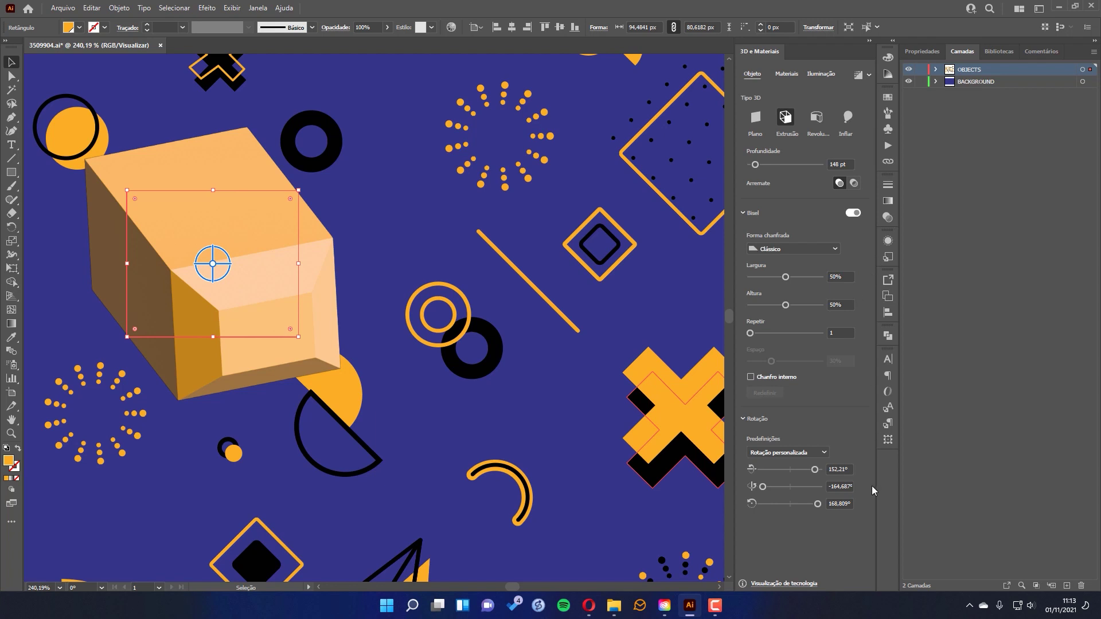
{"action": "left_click", "coordinate": [815, 470]}
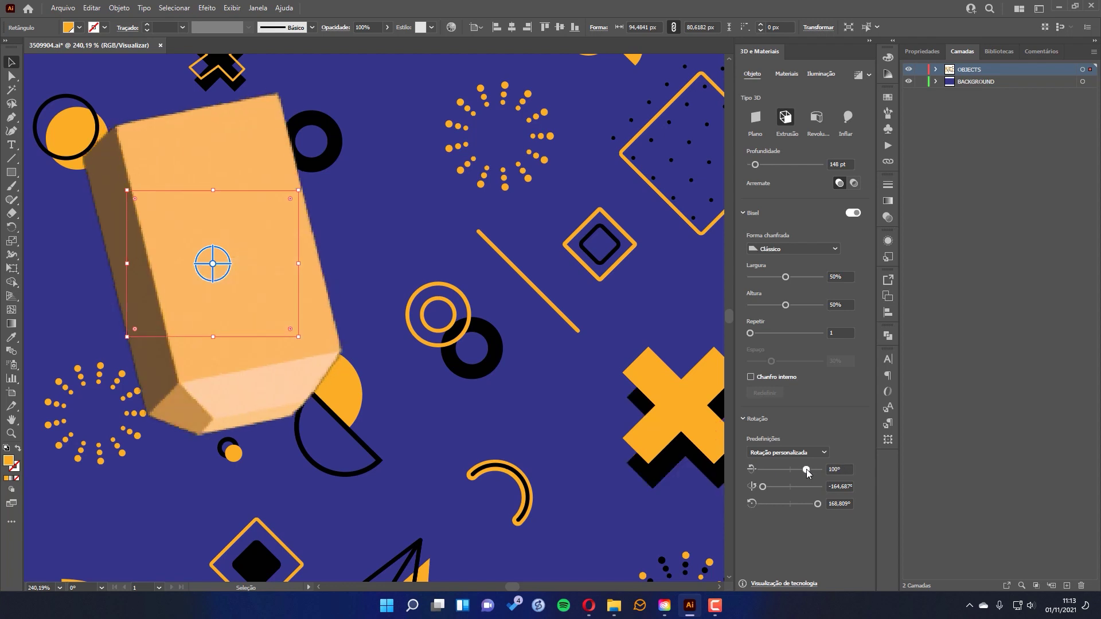
{"action": "left_click", "coordinate": [766, 487]}
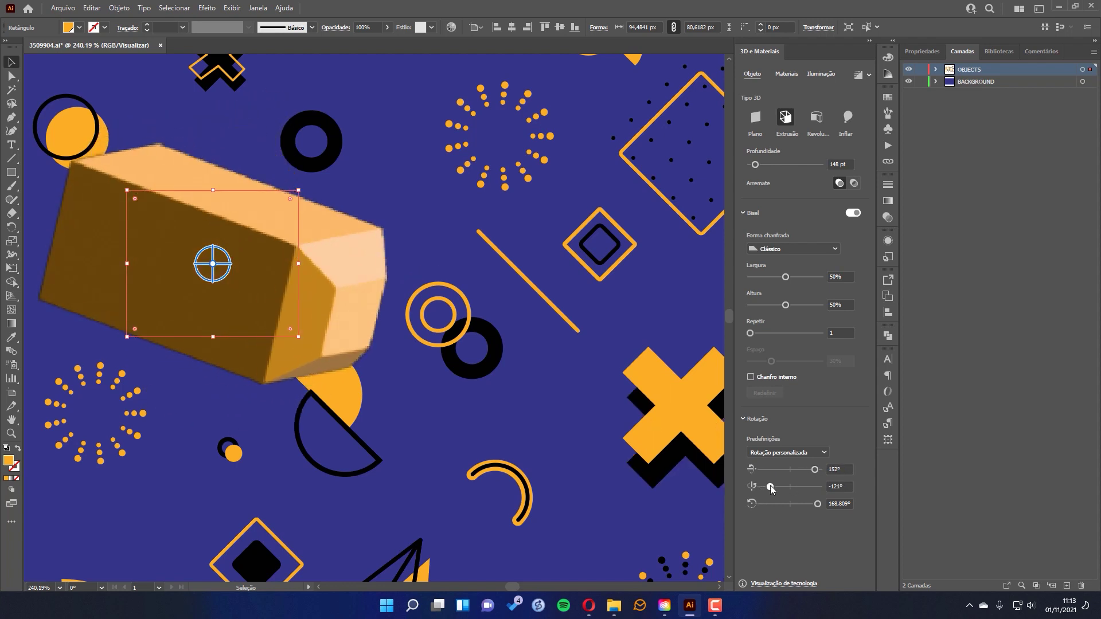
{"action": "left_click", "coordinate": [818, 504]}
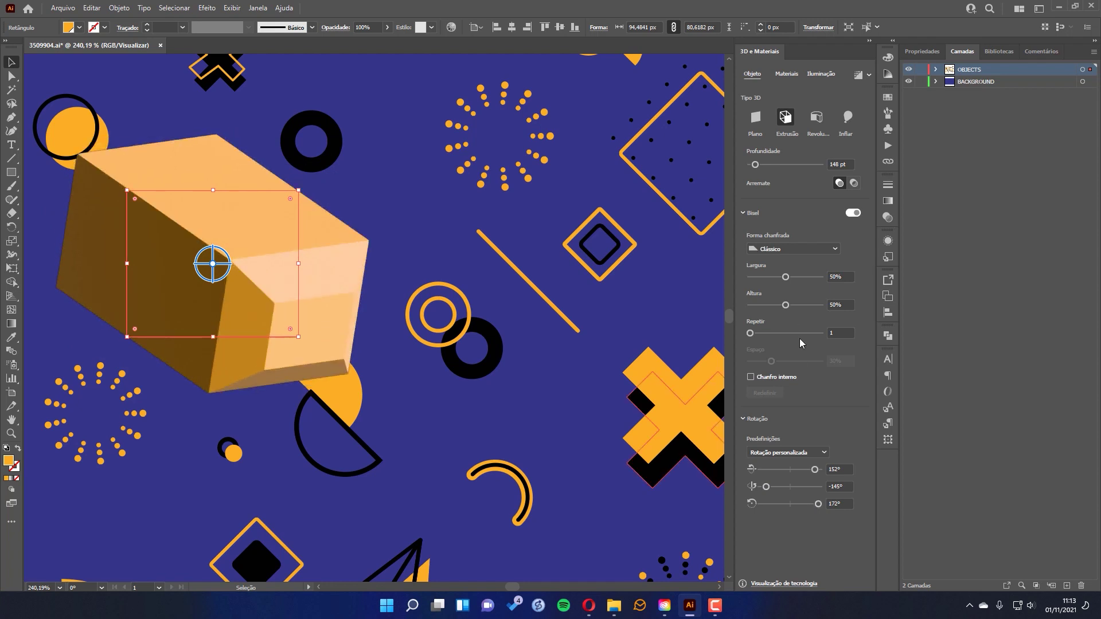
Try a bevel with 35% width, 65% height, 5 repeats, 52% spacing and Chanfro interno, and reset the bevel settings.
{"action": "left_click_drag", "start_coordinate": [786, 277], "coordinate": [796, 306]}
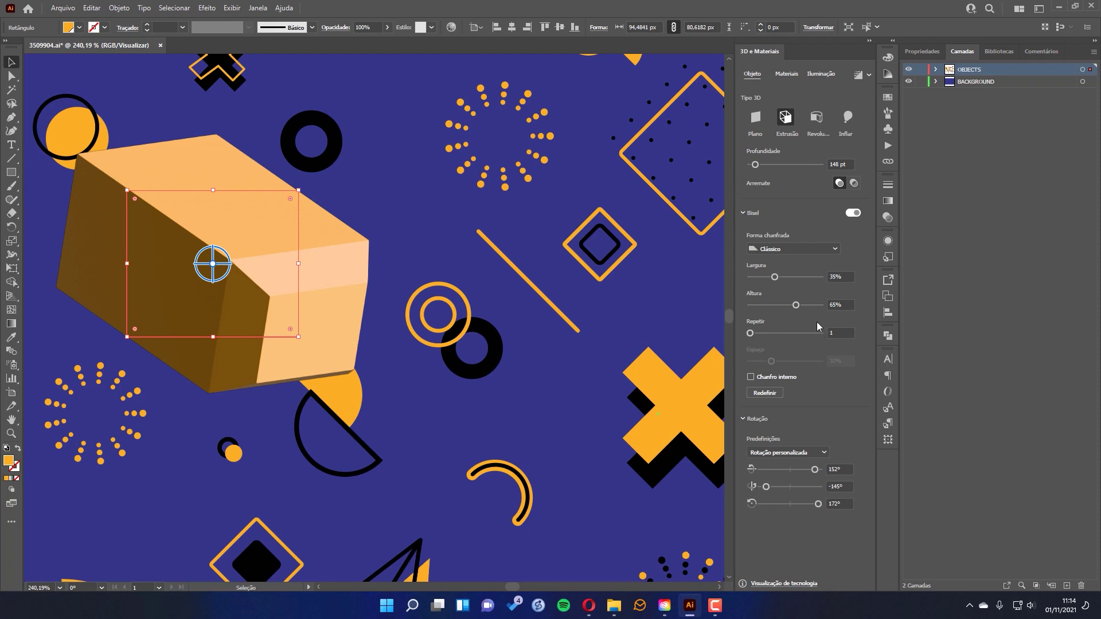
{"action": "left_click_drag", "start_coordinate": [753, 335], "coordinate": [787, 361]}
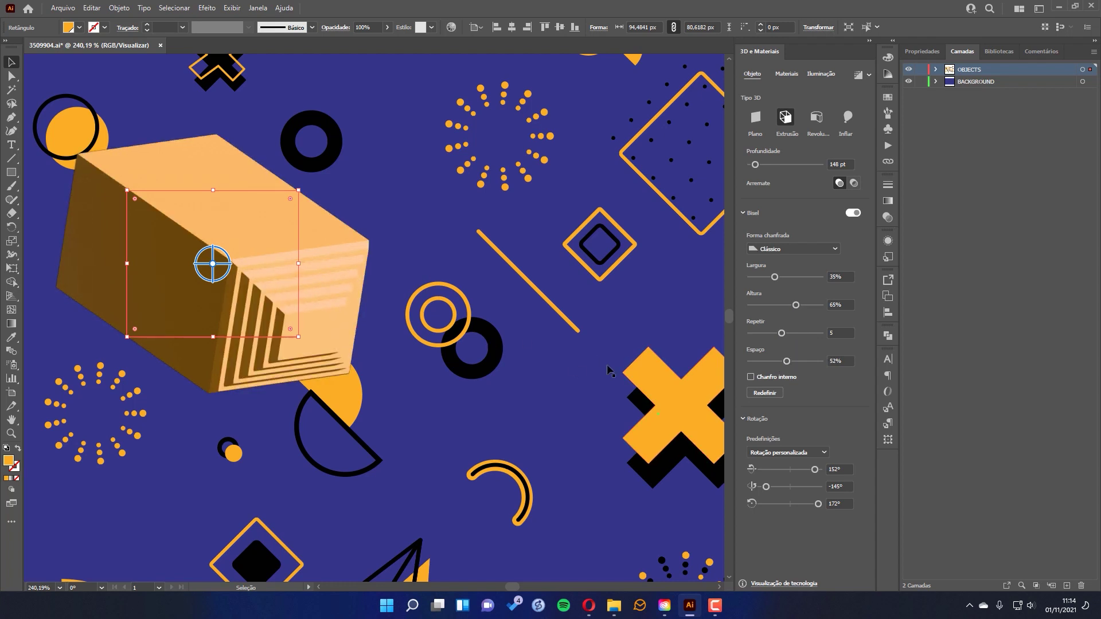
{"action": "left_click", "coordinate": [751, 378]}
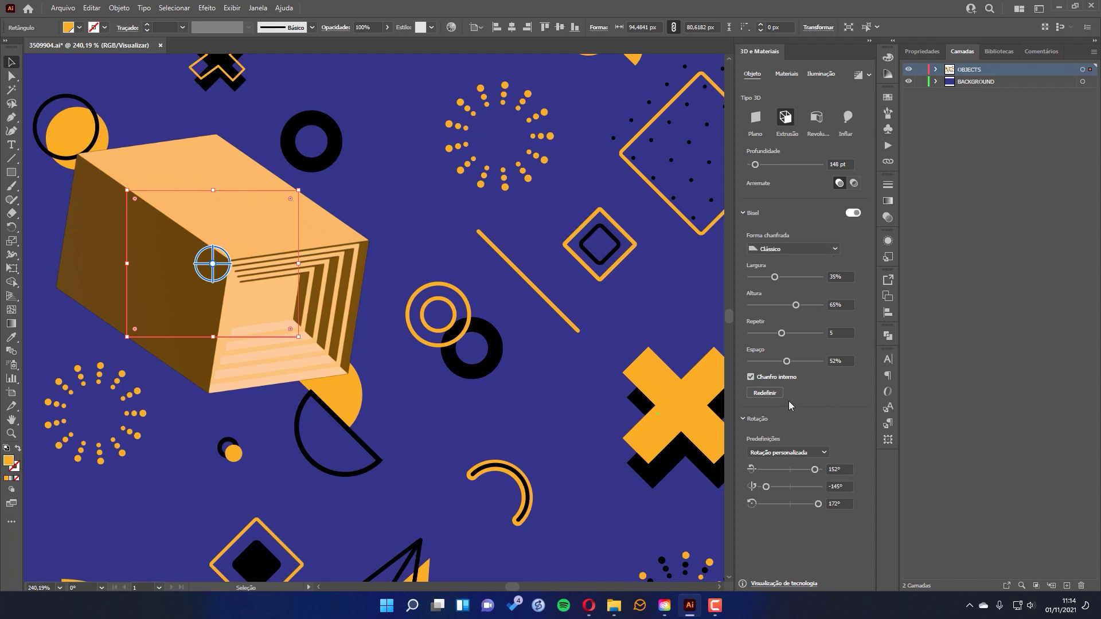
{"action": "left_click", "coordinate": [765, 393]}
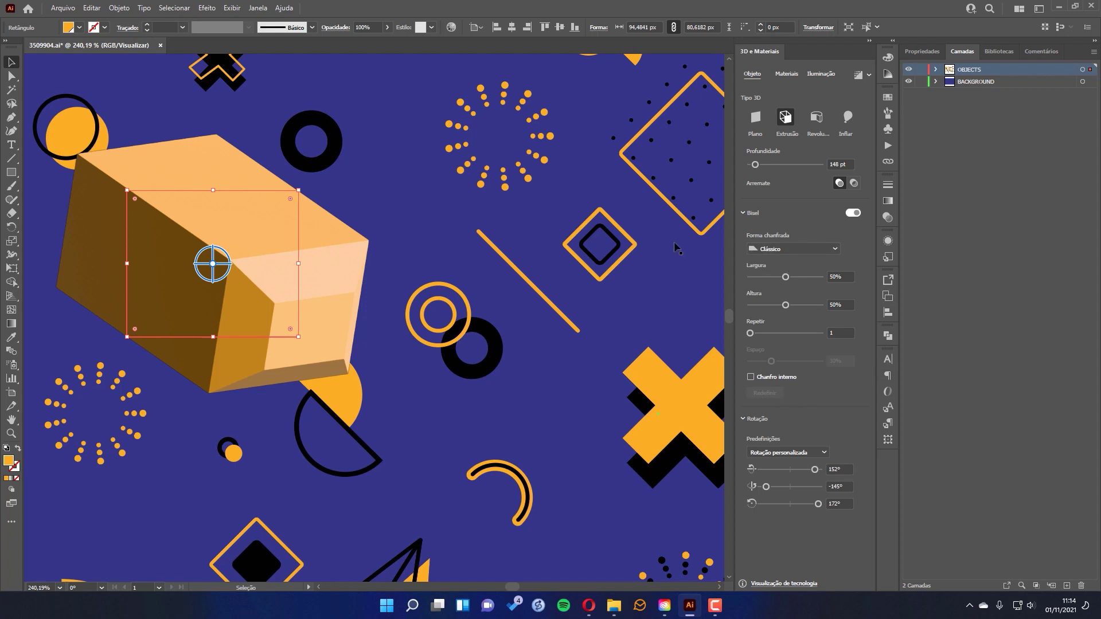
Turn off the box's bevel and rotate the box freely to about 163° X, -160° Y and 175° Z.
{"action": "left_click", "coordinate": [852, 213]}
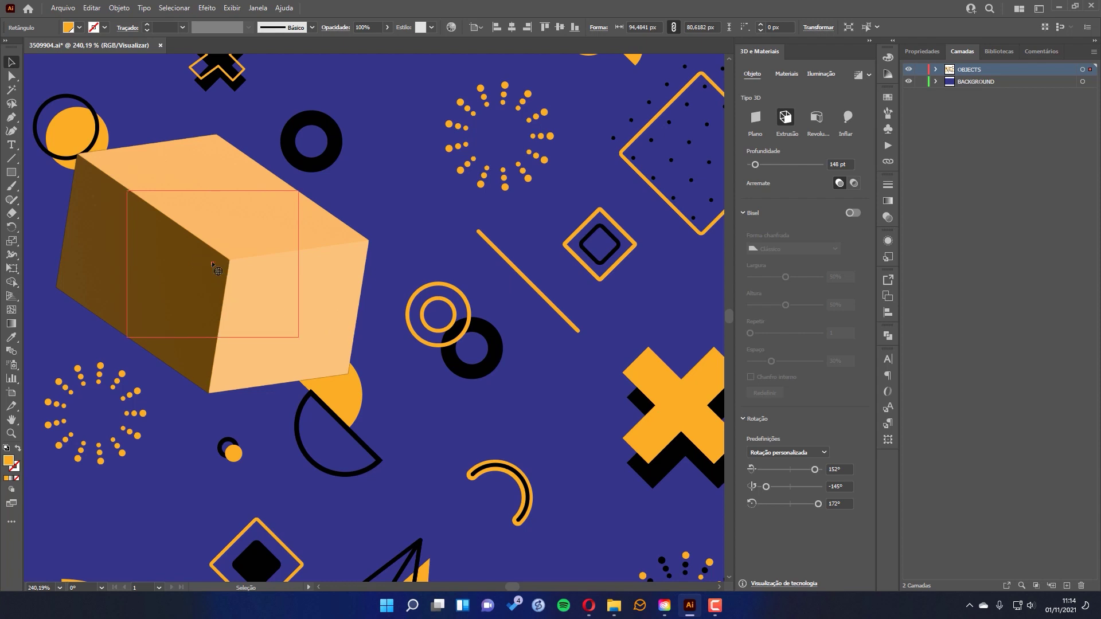
{"action": "left_click_drag", "start_coordinate": [211, 260], "coordinate": [202, 258]}
{"action": "scroll", "coordinate": [508, 585], "scroll_direction": "left", "scroll_amount": 3}
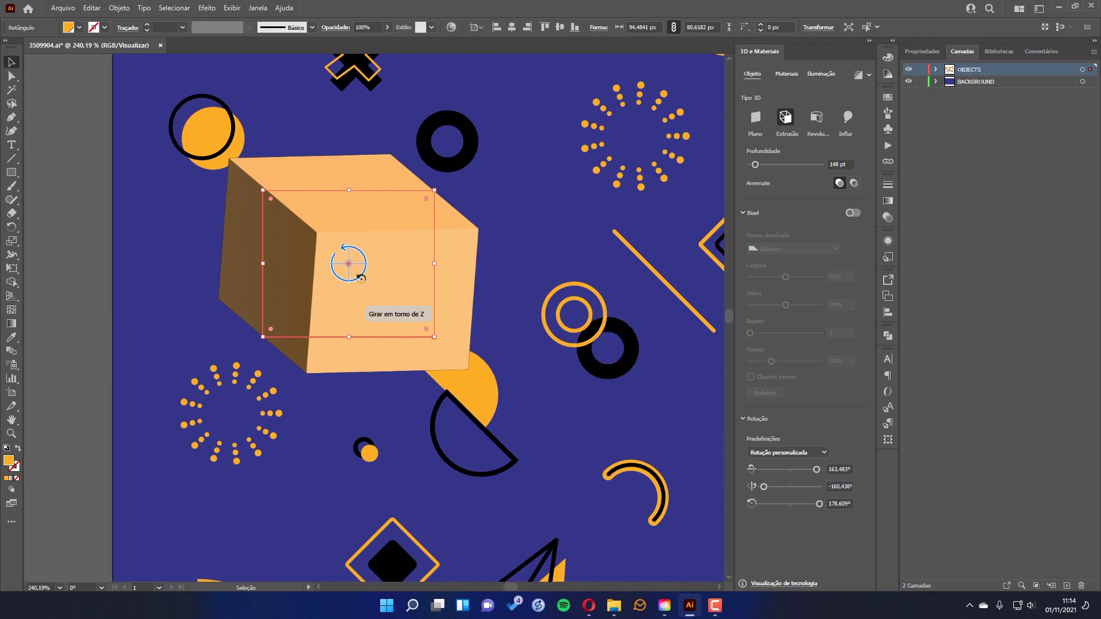
{"action": "left_click", "coordinate": [360, 276]}
{"action": "left_click_drag", "start_coordinate": [360, 277], "coordinate": [356, 282]}
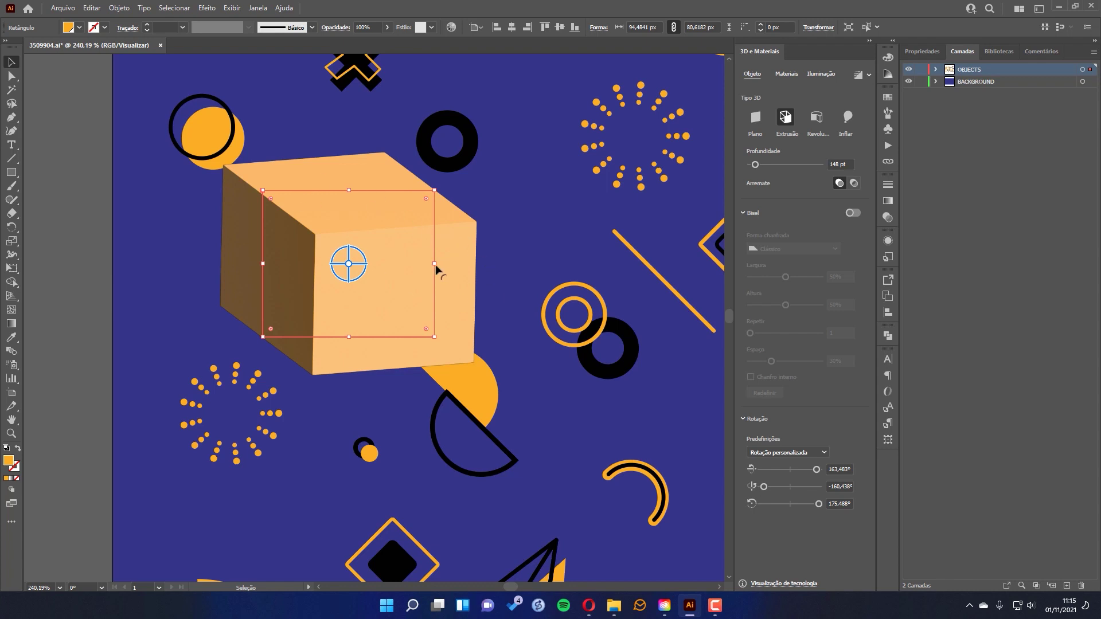
Move the extruded box slightly down on the artboard.
{"action": "left_click", "coordinate": [95, 224]}
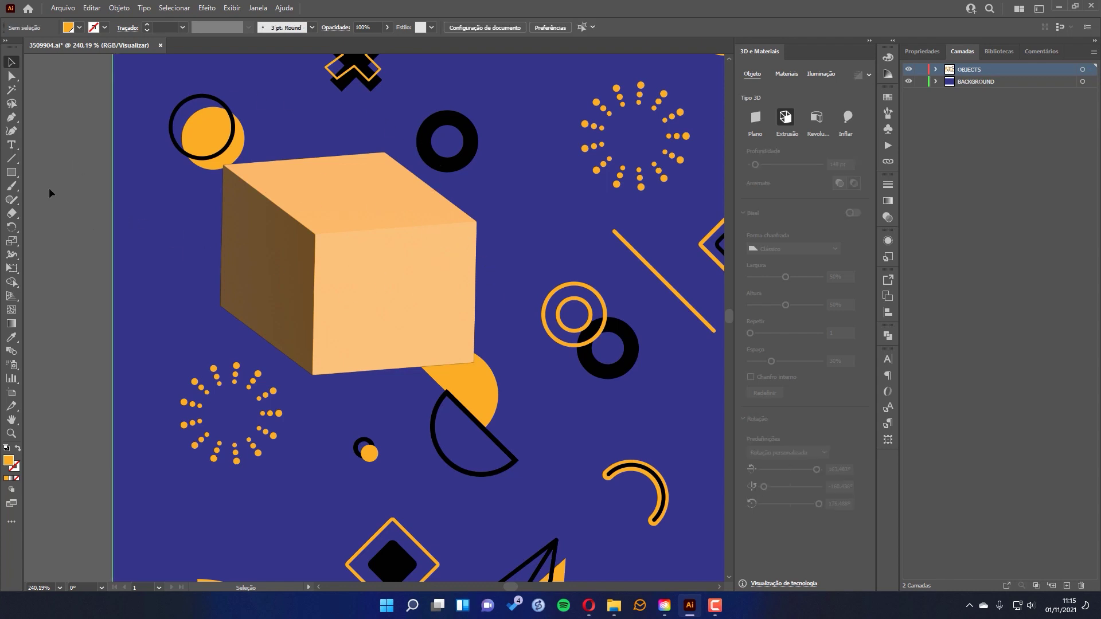
{"action": "left_click_drag", "start_coordinate": [392, 270], "coordinate": [418, 281]}
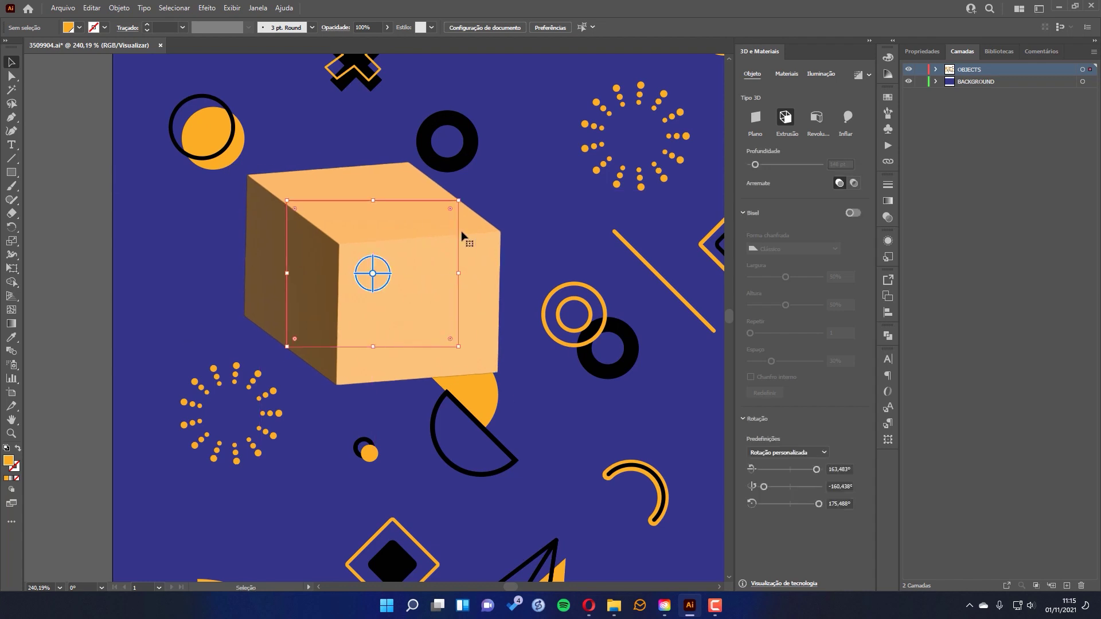
{"action": "left_click_drag", "start_coordinate": [437, 238], "coordinate": [414, 236]}
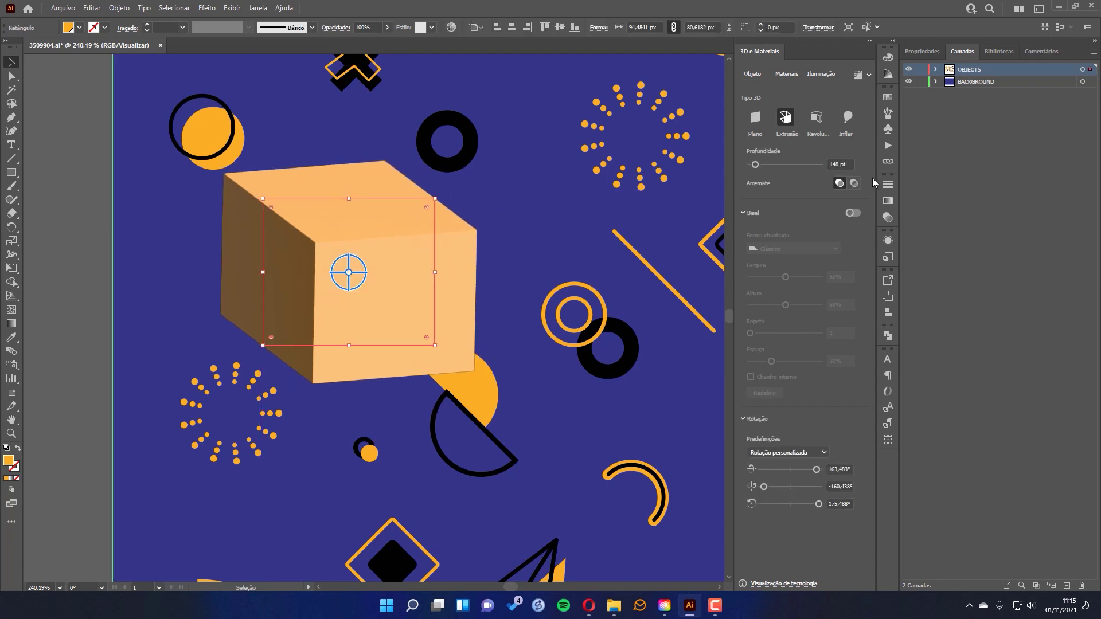
Render the extruded box with ray tracing, deselect it to inspect the result and select it again.
{"action": "left_click", "coordinate": [858, 77]}
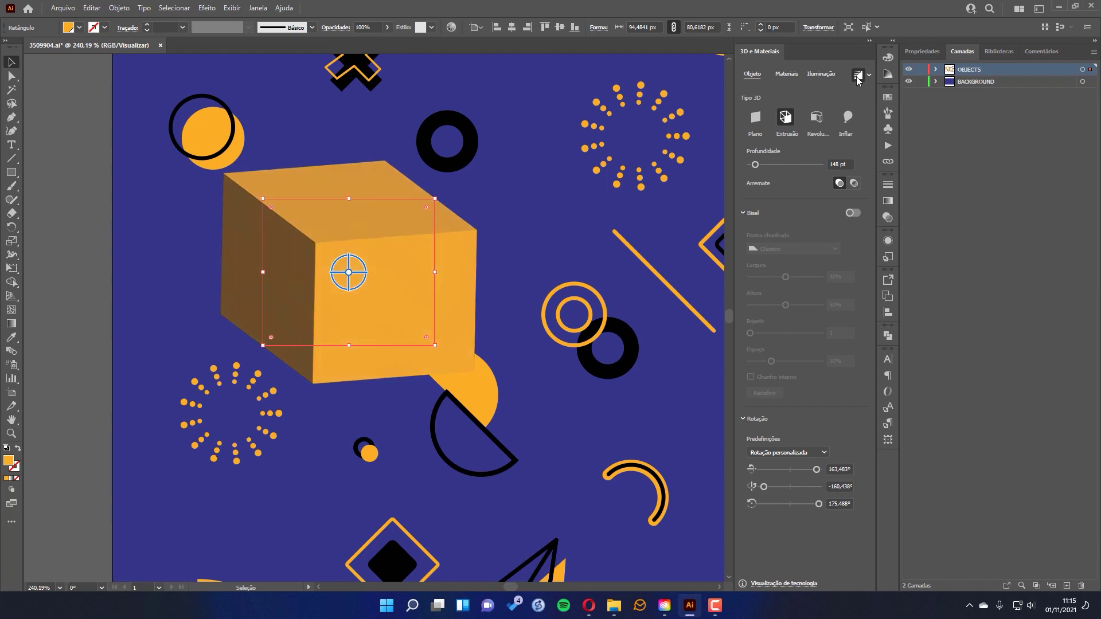
{"action": "left_click", "coordinate": [82, 221]}
{"action": "left_click", "coordinate": [430, 241]}
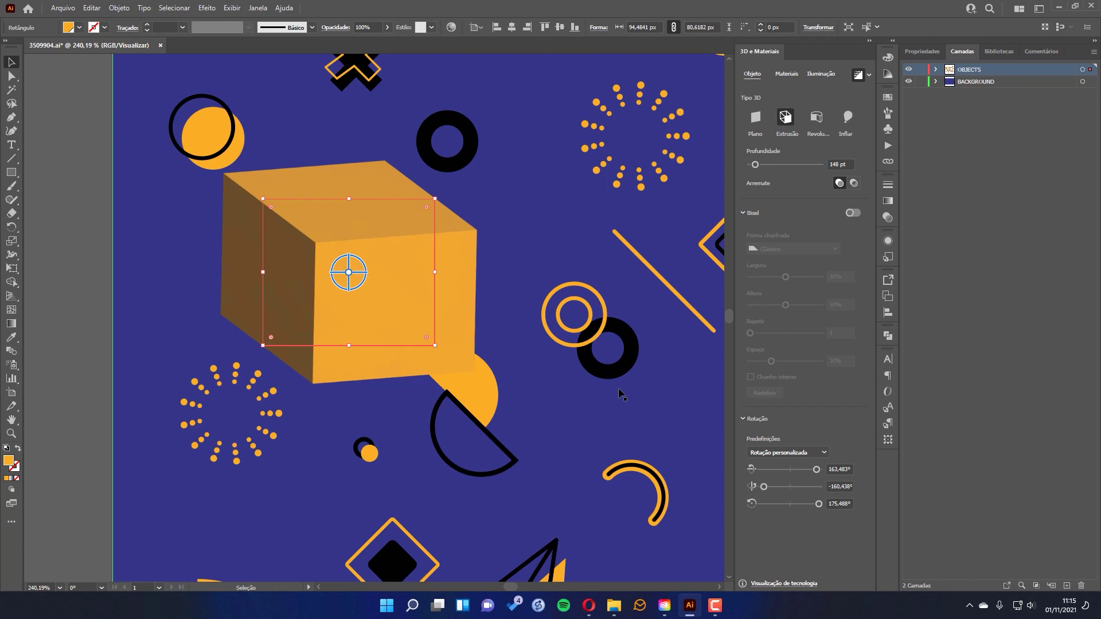
Switch Traçado de raio off and on in the render settings, and toggle the box between rendered and real-time display.
{"action": "left_click", "coordinate": [869, 78]}
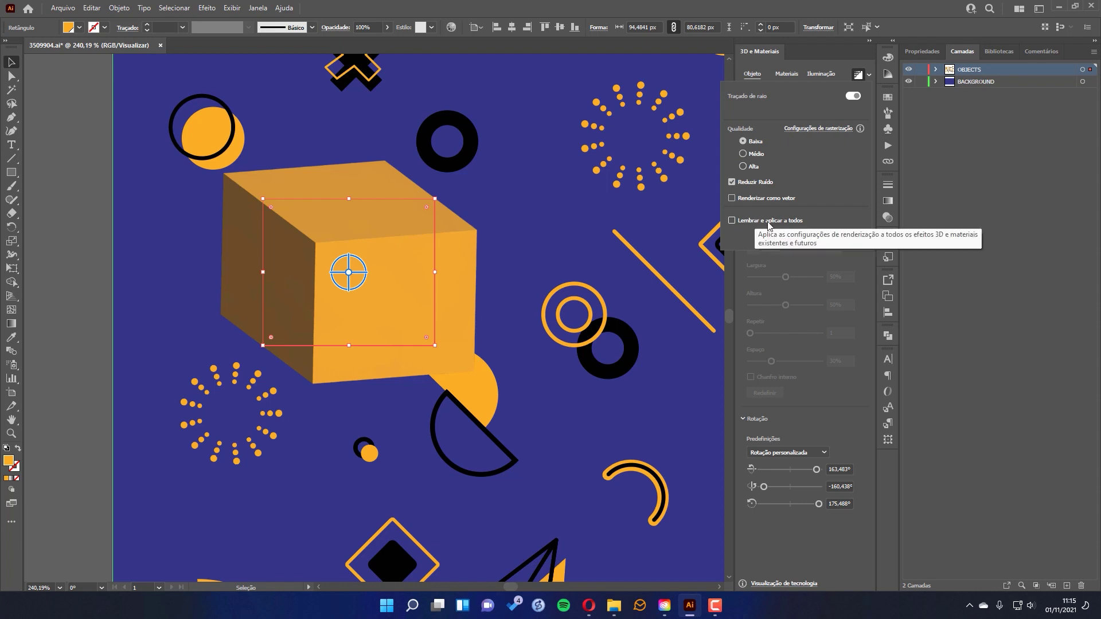
{"action": "left_click", "coordinate": [853, 96]}
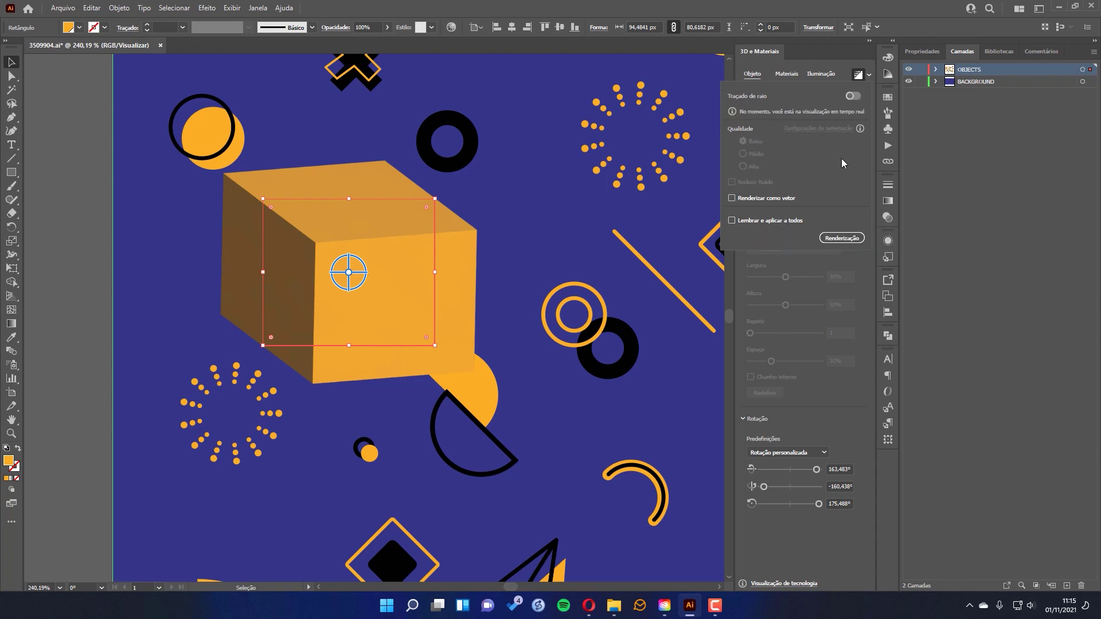
{"action": "left_click", "coordinate": [854, 97]}
{"action": "left_click", "coordinate": [853, 96]}
{"action": "left_click", "coordinate": [857, 74]}
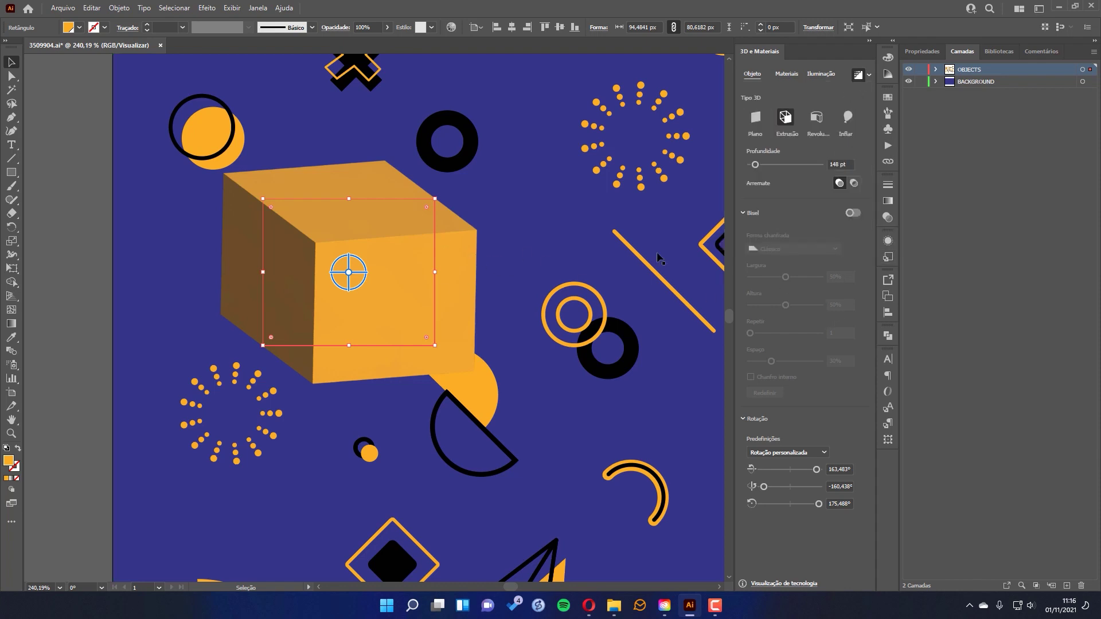
{"action": "left_click", "coordinate": [857, 75]}
{"action": "left_click", "coordinate": [857, 74]}
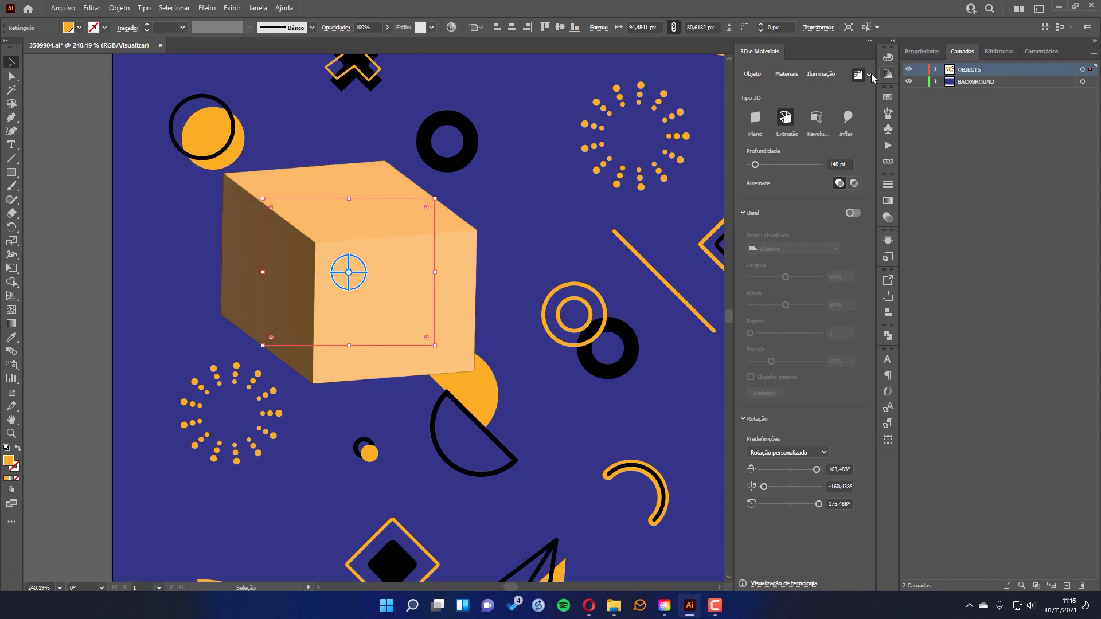
Set the ray tracing quality to Médio, render the box and return it to the real-time preview.
{"action": "left_click", "coordinate": [870, 75]}
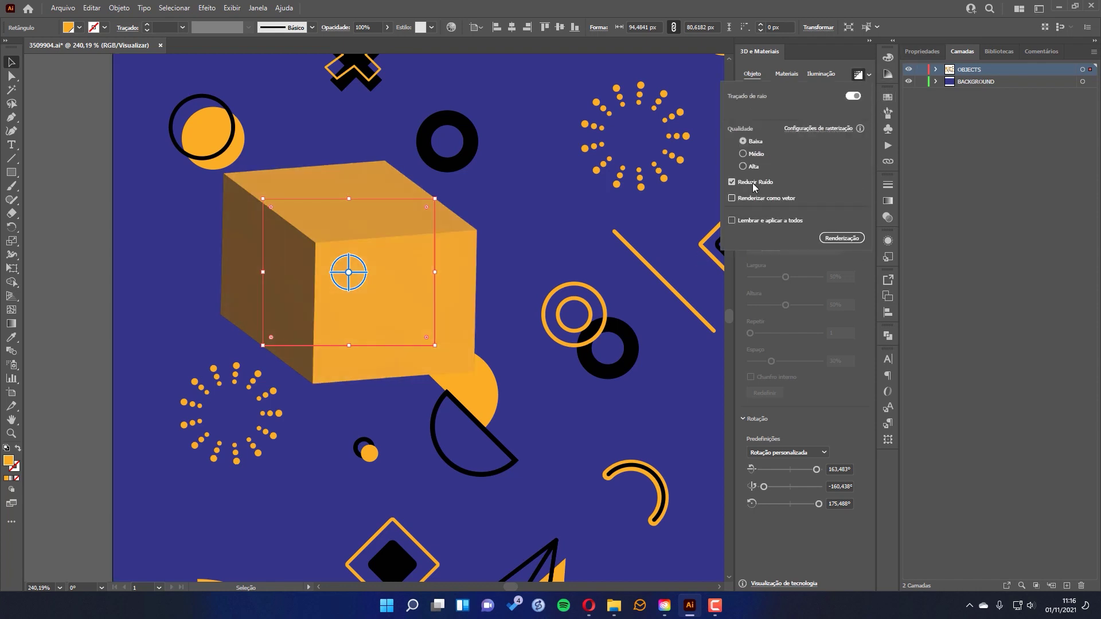
{"action": "left_click", "coordinate": [748, 154]}
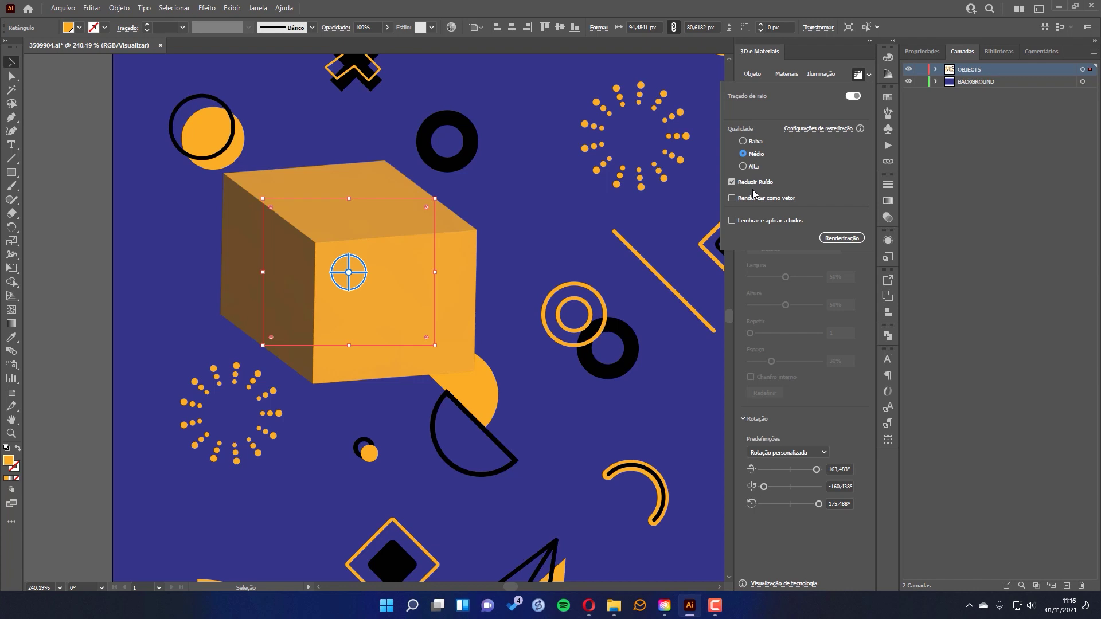
{"action": "left_click", "coordinate": [844, 240]}
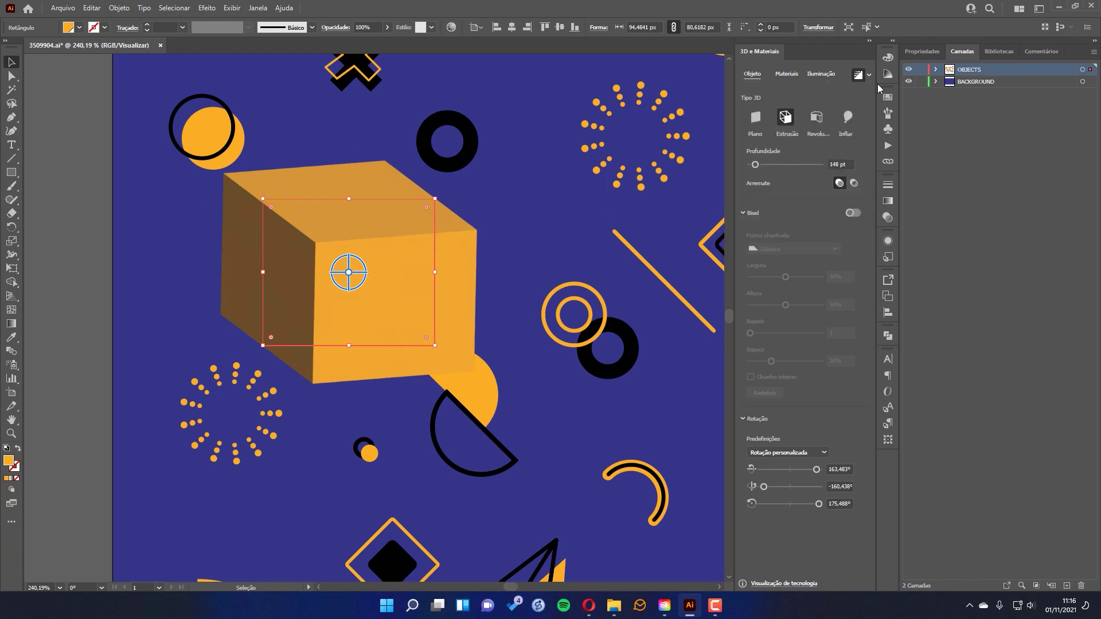
{"action": "left_click", "coordinate": [858, 76]}
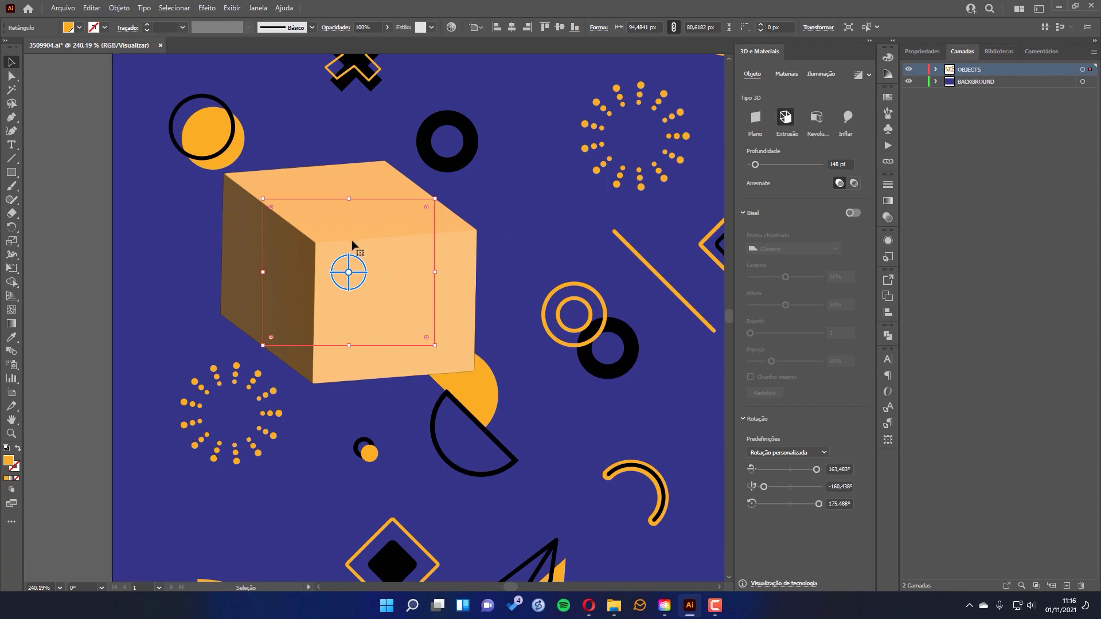
Apply the Revolução 3D type to the large yellow semicircle near the artboard's lower left corner, and deselect it.
{"action": "left_click_drag", "start_coordinate": [539, 255], "coordinate": [432, 249]}
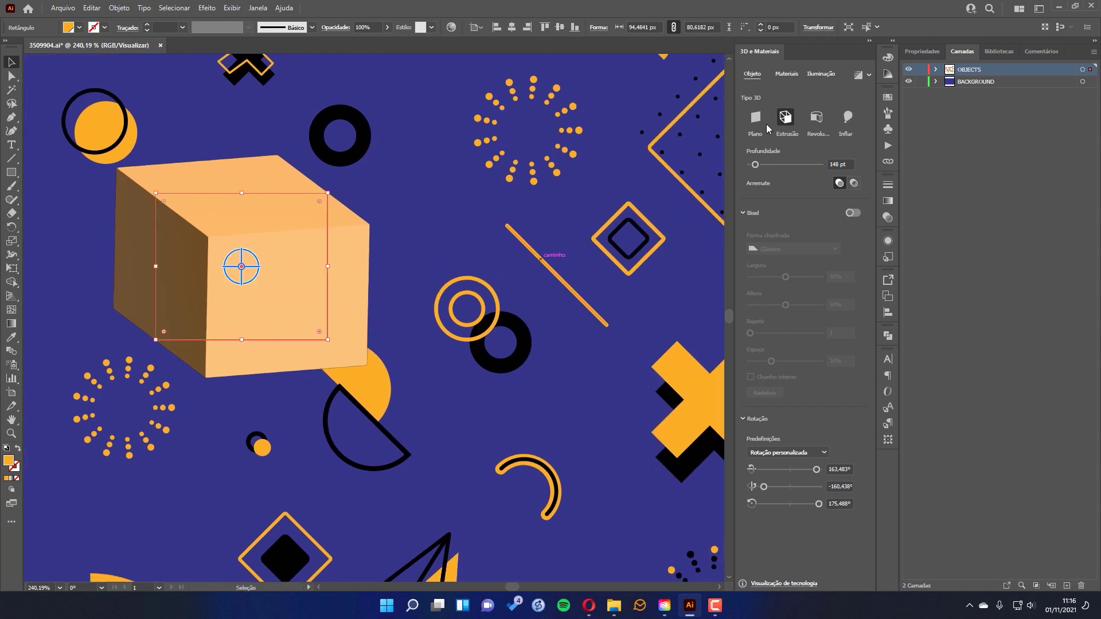
{"action": "left_click", "coordinate": [582, 367], "text": "ctrl+alt"}
{"action": "left_click_drag", "start_coordinate": [560, 360], "coordinate": [575, 306]}
{"action": "left_click", "coordinate": [499, 335], "text": "ctrl+alt"}
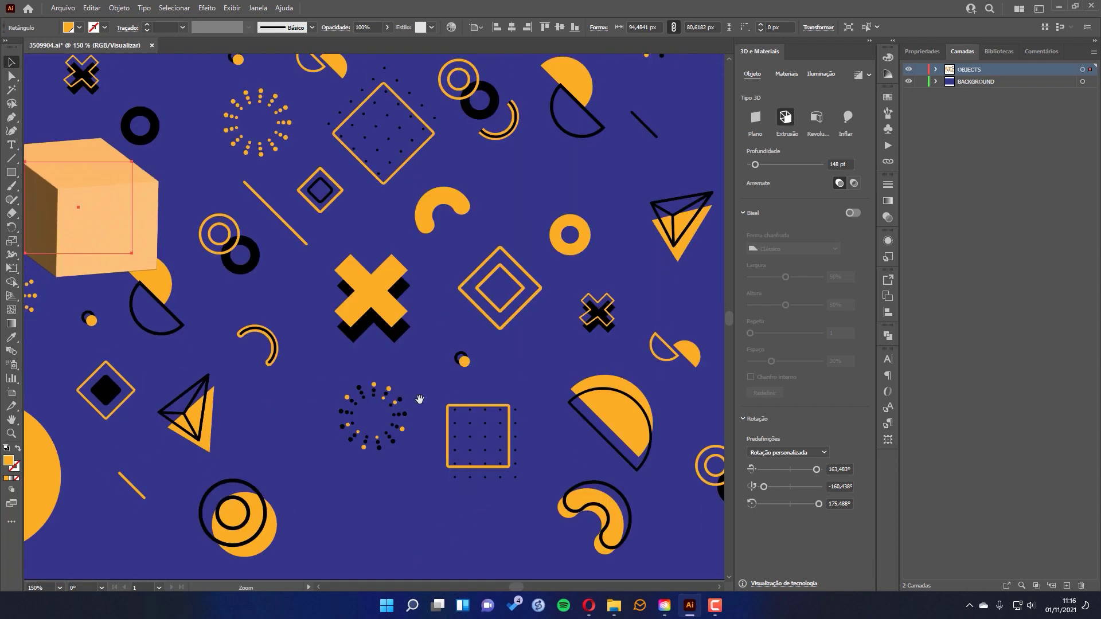
{"action": "left_click_drag", "start_coordinate": [419, 400], "coordinate": [677, 313]}
{"action": "left_click", "coordinate": [308, 398]}
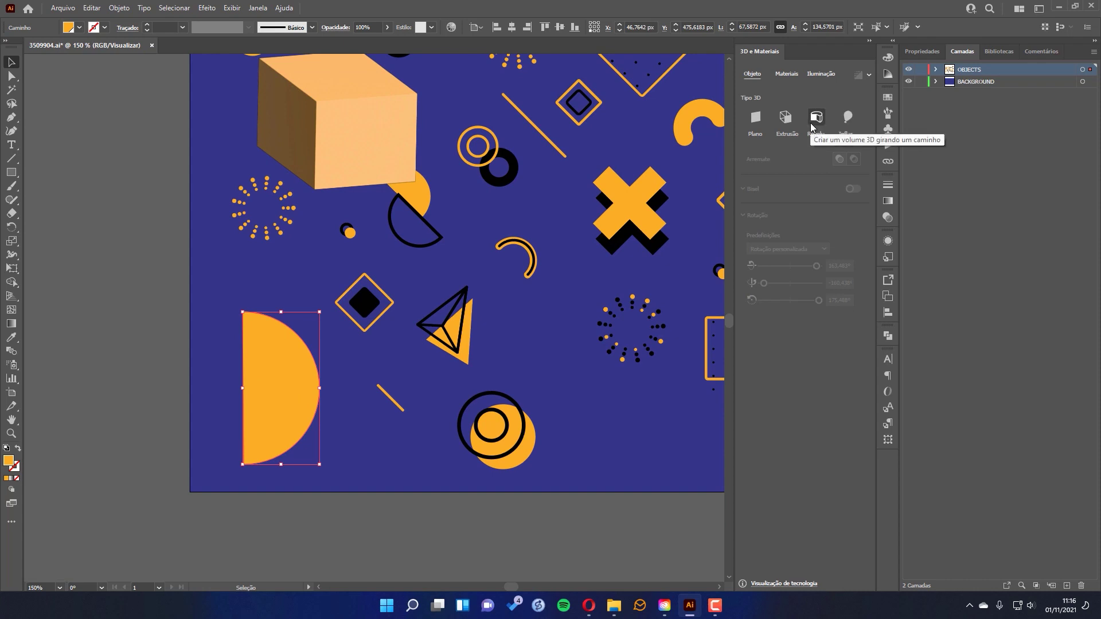
{"action": "left_click", "coordinate": [812, 126]}
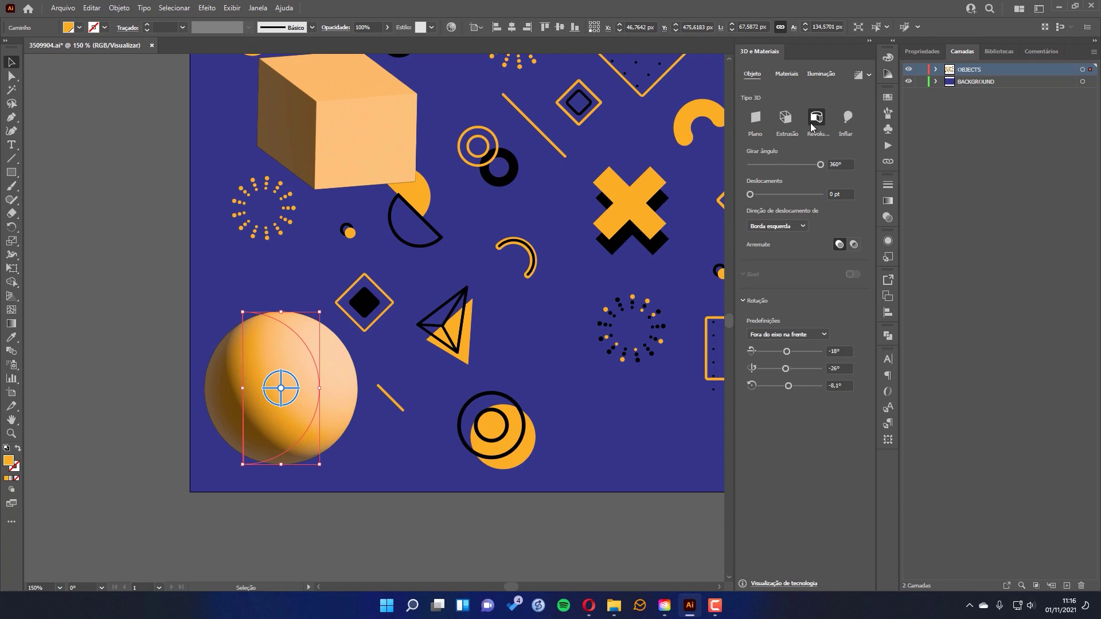
{"action": "left_click", "coordinate": [345, 436]}
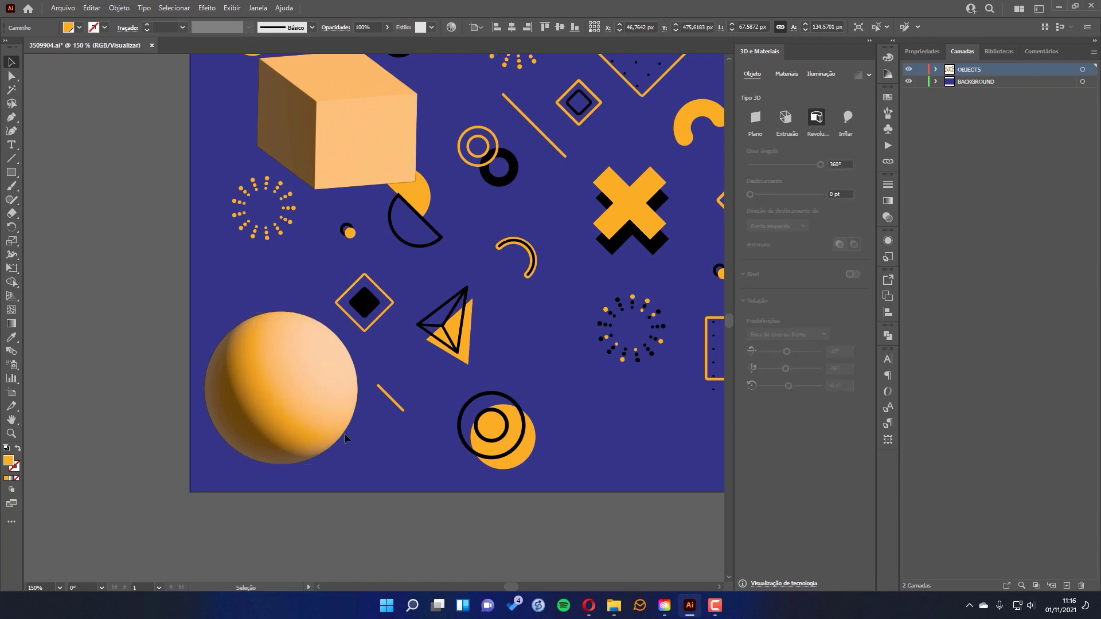
Move the revolved yellow sphere from the artboard's lower left area to the middle of its lower edge.
{"action": "left_click", "coordinate": [284, 370]}
{"action": "scroll", "coordinate": [327, 386], "scroll_direction": "up", "scroll_amount": 4}
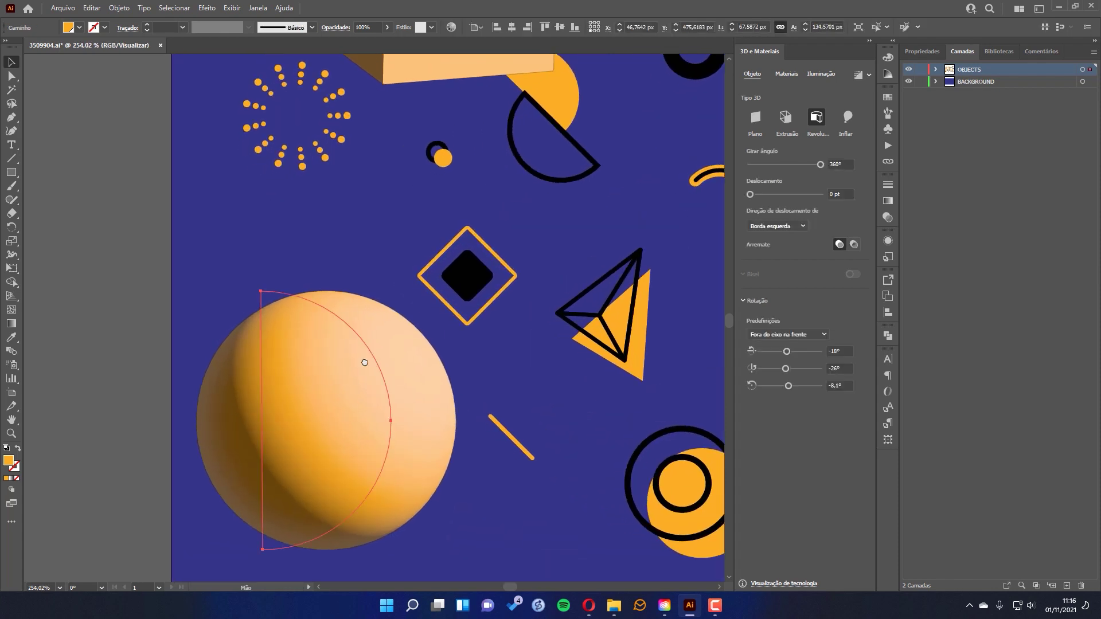
{"action": "scroll", "coordinate": [365, 362], "scroll_direction": "down", "scroll_amount": 4}
{"action": "left_click_drag", "start_coordinate": [259, 346], "coordinate": [468, 366]}
Move the dotted burst and the dotted square away to the left of the sphere, and raise the sphere slightly.
{"action": "left_click_drag", "start_coordinate": [424, 261], "coordinate": [55, 285]}
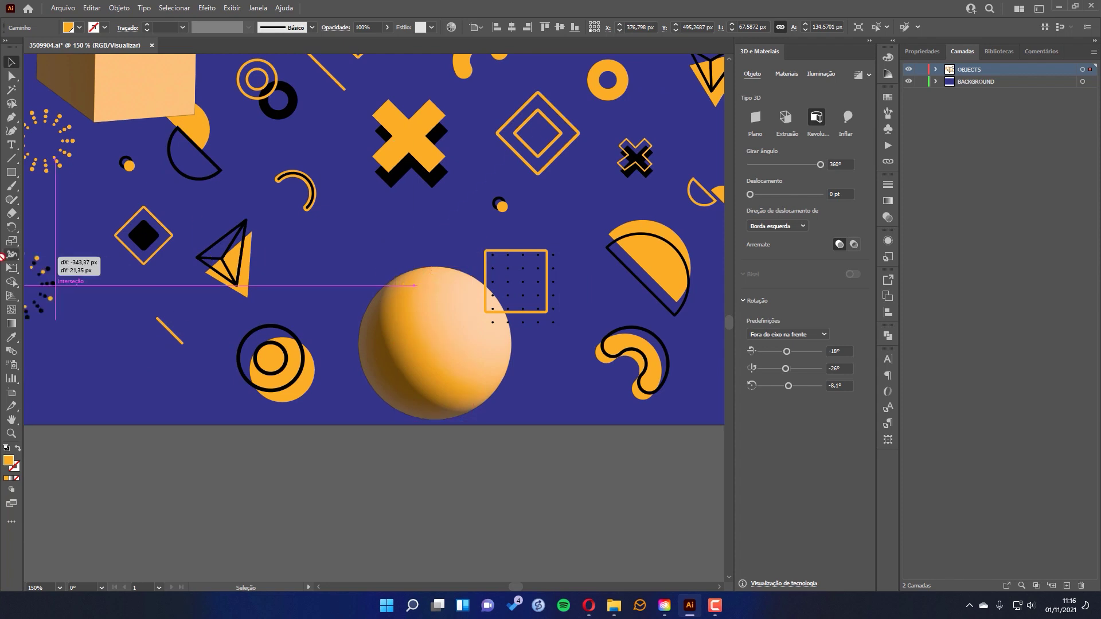
{"action": "left_click_drag", "start_coordinate": [2, 256], "coordinate": [49, 343]}
{"action": "left_click_drag", "start_coordinate": [550, 290], "coordinate": [147, 423]}
{"action": "left_click_drag", "start_coordinate": [467, 361], "coordinate": [471, 320]}
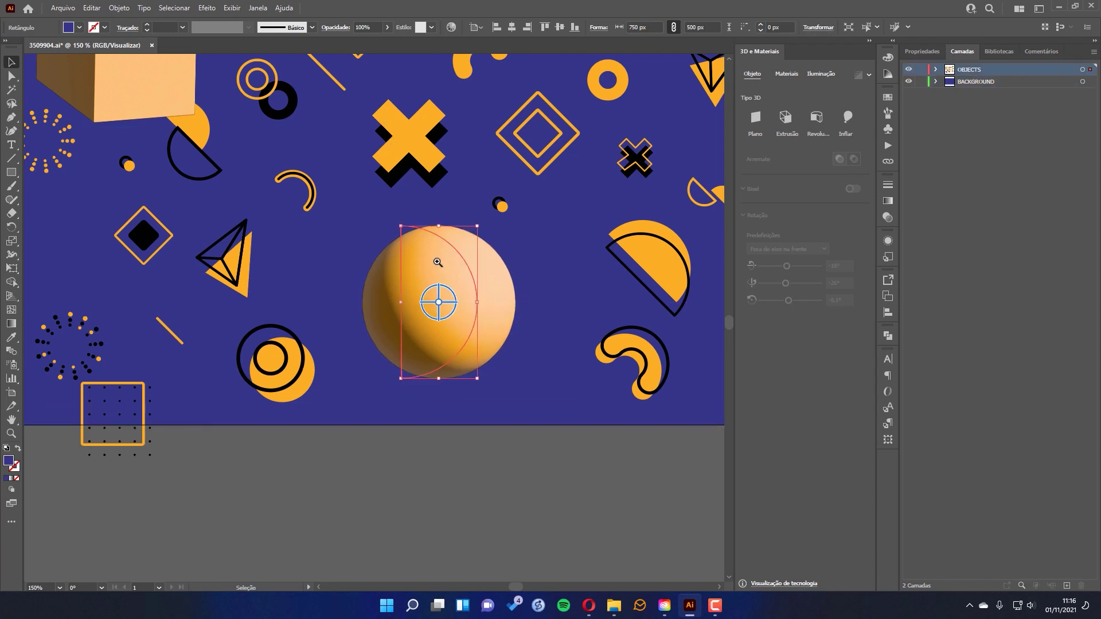
Set the sphere's revolve offset direction to Borda direita and freely rotate the resulting shape to about 99°, -155° and 152°.
{"action": "left_click_drag", "start_coordinate": [437, 262], "coordinate": [453, 262]}
{"action": "left_click_drag", "start_coordinate": [504, 305], "coordinate": [508, 315]}
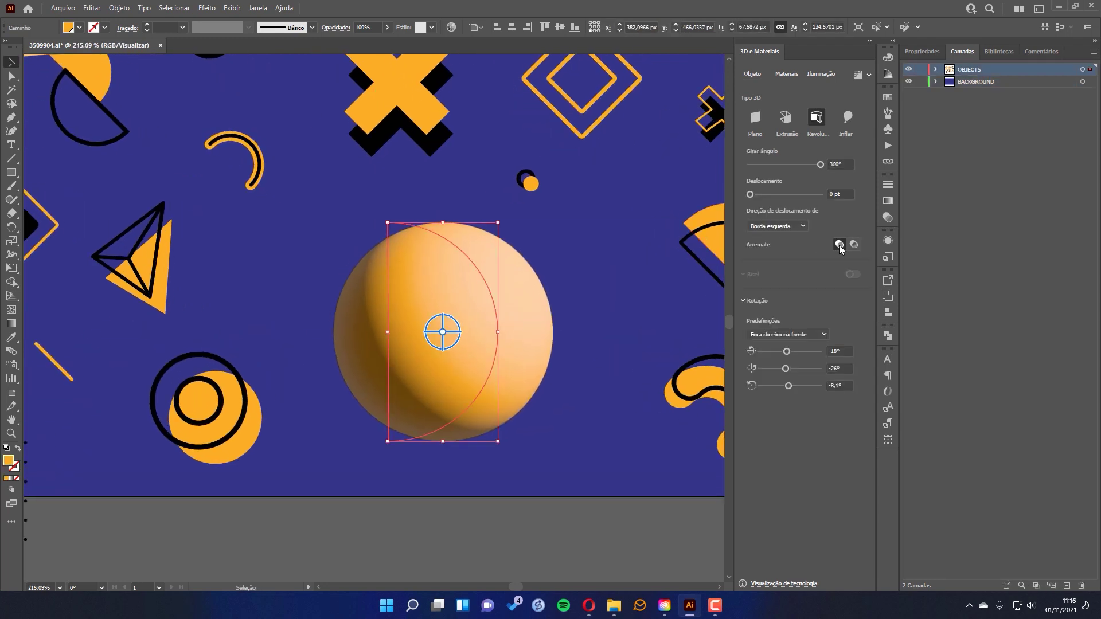
{"action": "left_click", "coordinate": [792, 226]}
{"action": "left_click", "coordinate": [771, 251]}
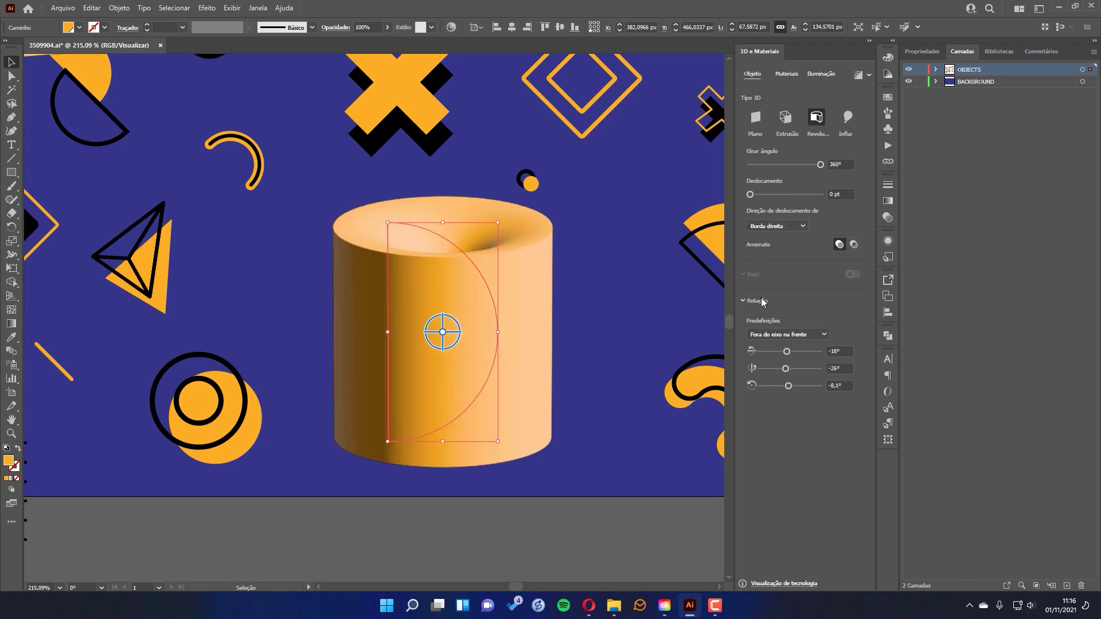
{"action": "left_click_drag", "start_coordinate": [442, 332], "coordinate": [458, 374]}
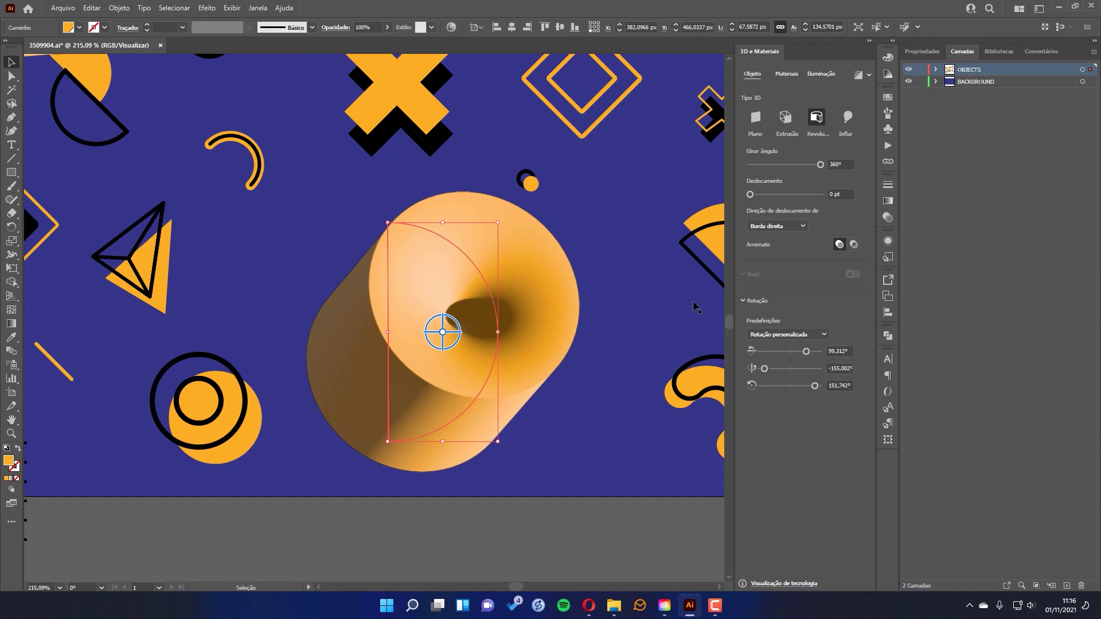
Set the revolve offset direction to Borda esquerda and rotate the sphere to about 119°, -147° and 161°.
{"action": "left_click", "coordinate": [791, 226]}
{"action": "left_click", "coordinate": [772, 238]}
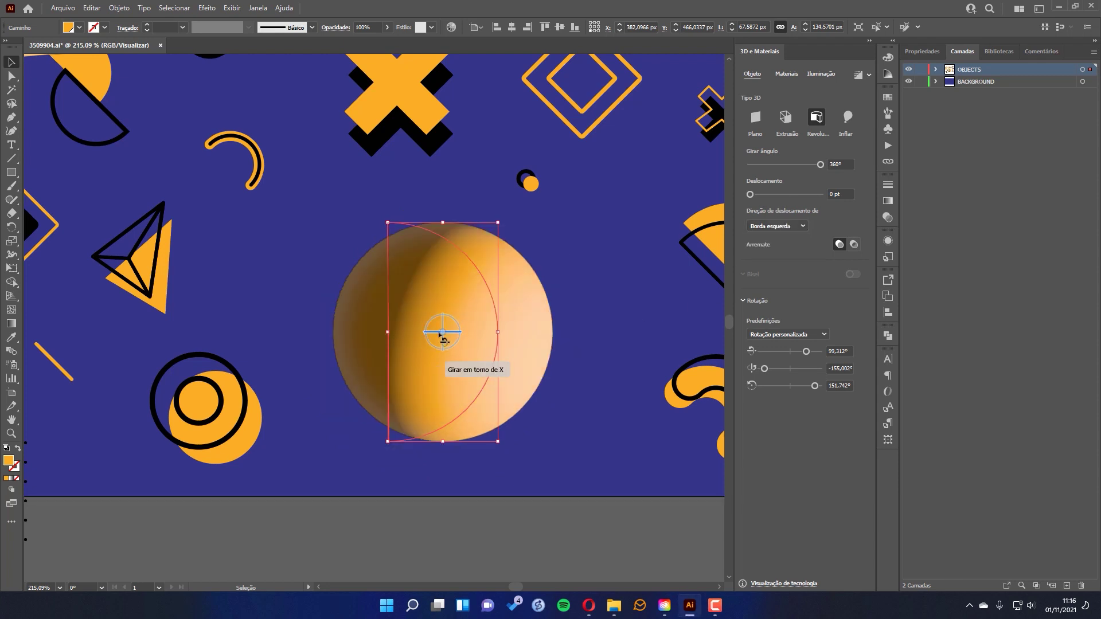
{"action": "left_click_drag", "start_coordinate": [437, 327], "coordinate": [442, 327]}
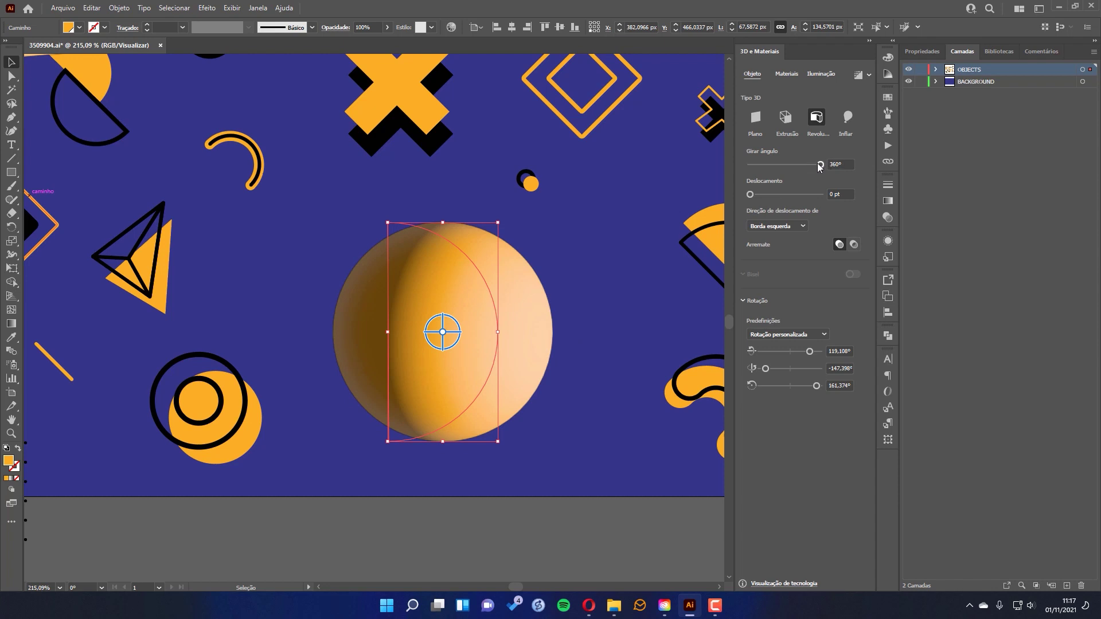
Try the other cap style and a 122 pt revolve offset on the sphere, and restore the original cap and 0 pt offset.
{"action": "left_click_drag", "start_coordinate": [750, 195], "coordinate": [750, 195]}
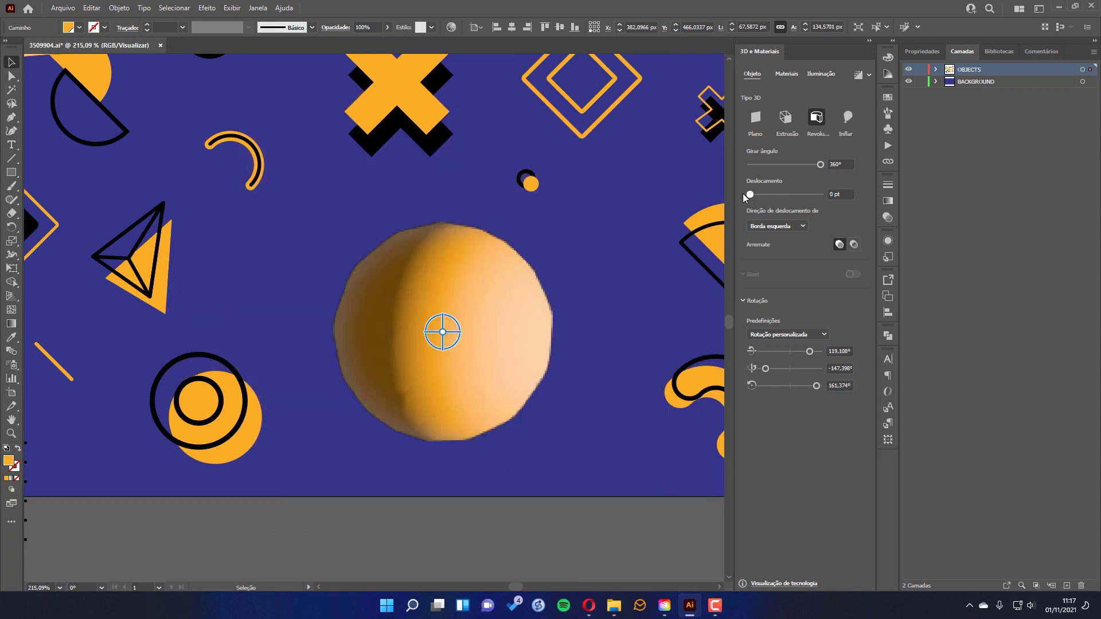
{"action": "left_click", "coordinate": [854, 245]}
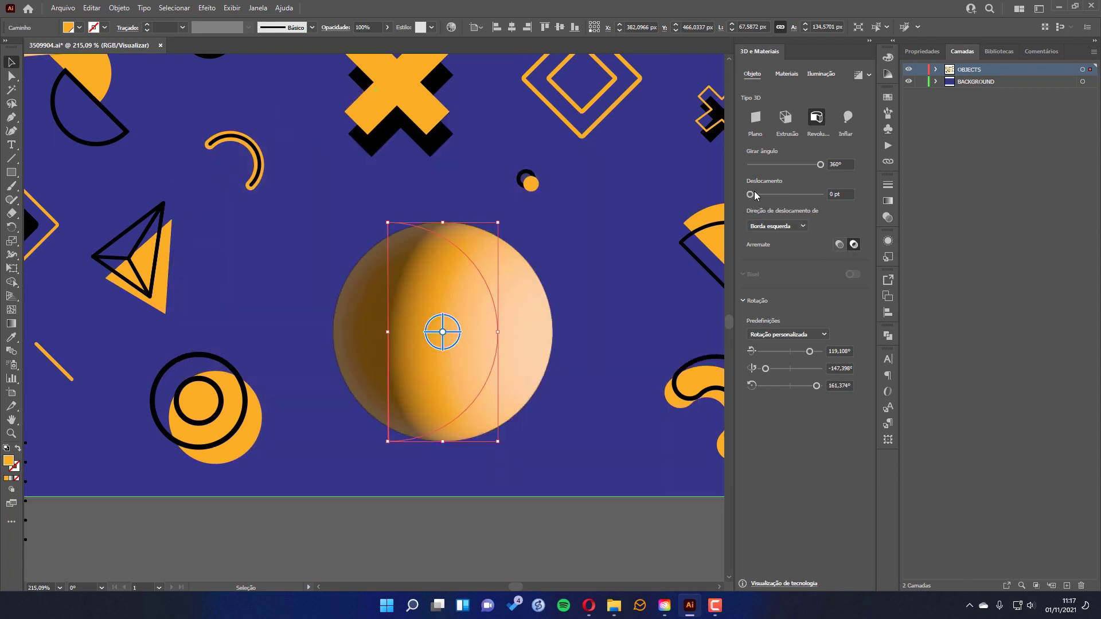
{"action": "left_click_drag", "start_coordinate": [755, 195], "coordinate": [759, 195]}
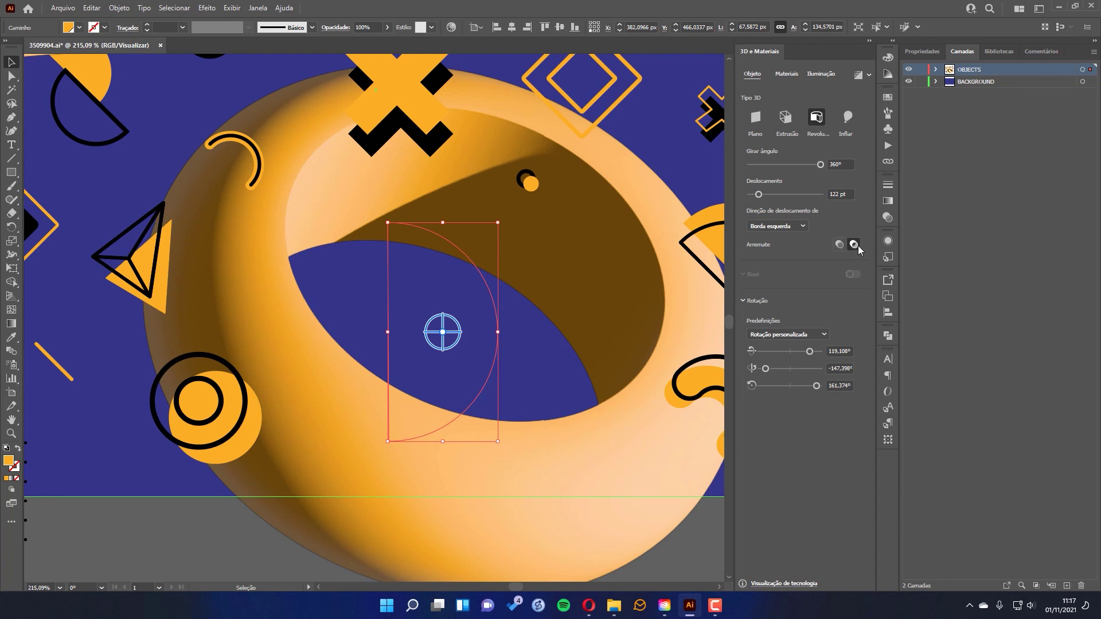
{"action": "left_click", "coordinate": [839, 245]}
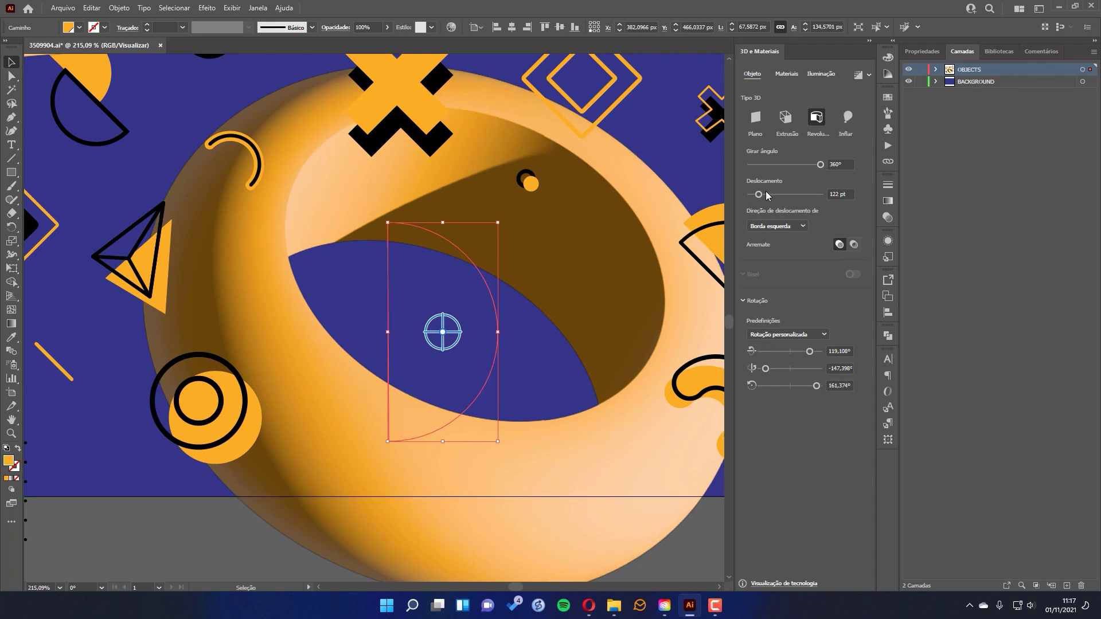
{"action": "left_click_drag", "start_coordinate": [760, 195], "coordinate": [741, 195]}
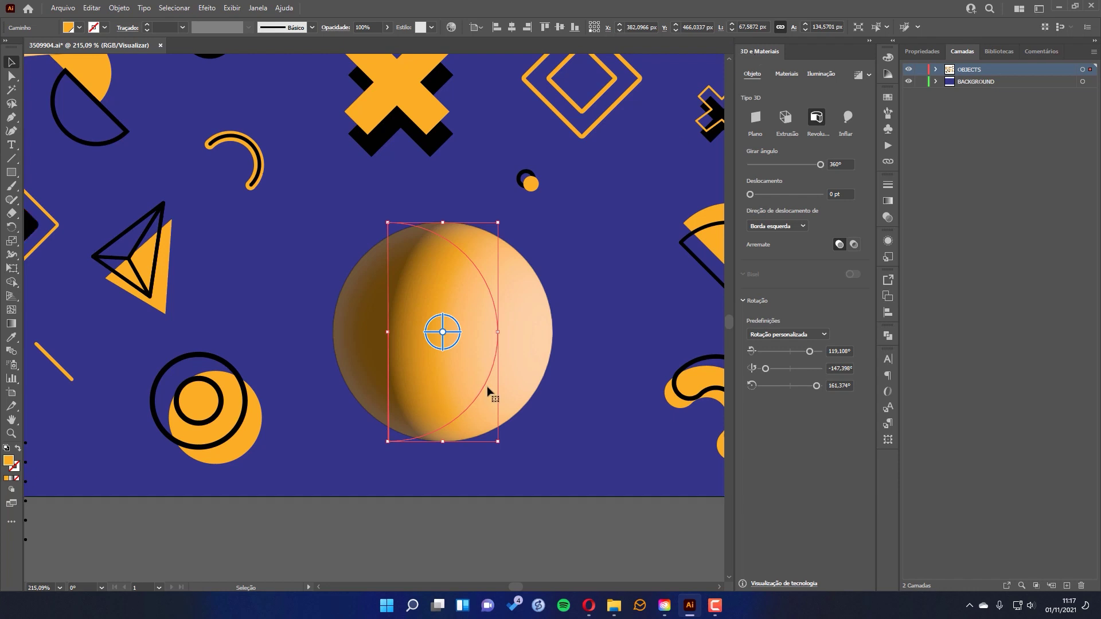
Examine the available 3D materials and the effects under 3D e Materiais, including the 3D (clássica) options.
{"action": "left_click", "coordinate": [785, 74]}
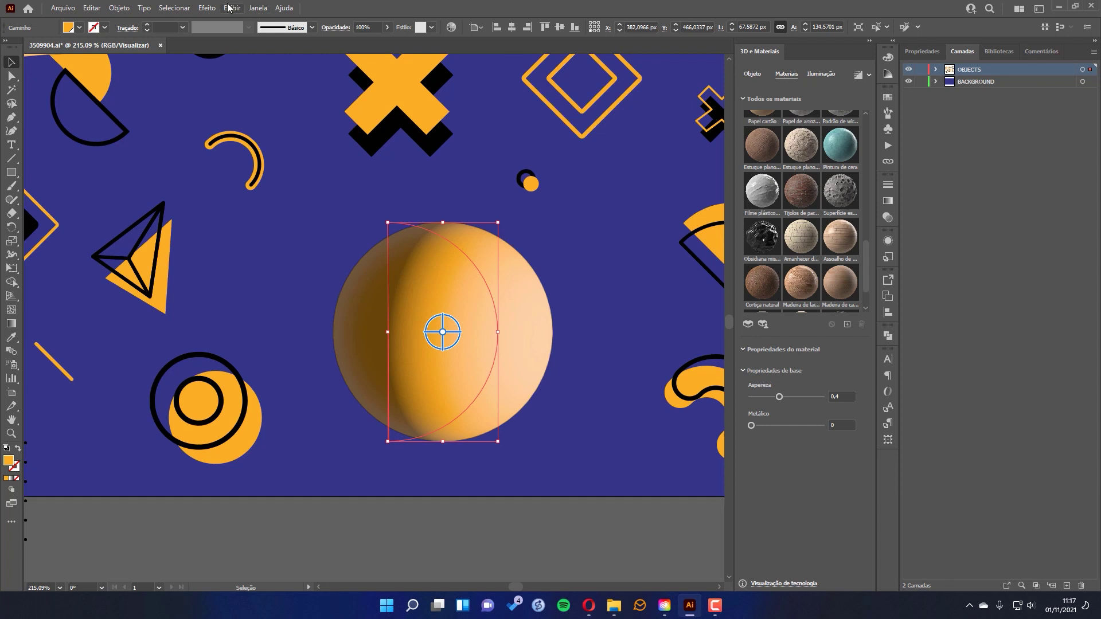
{"action": "left_click", "coordinate": [207, 8]}
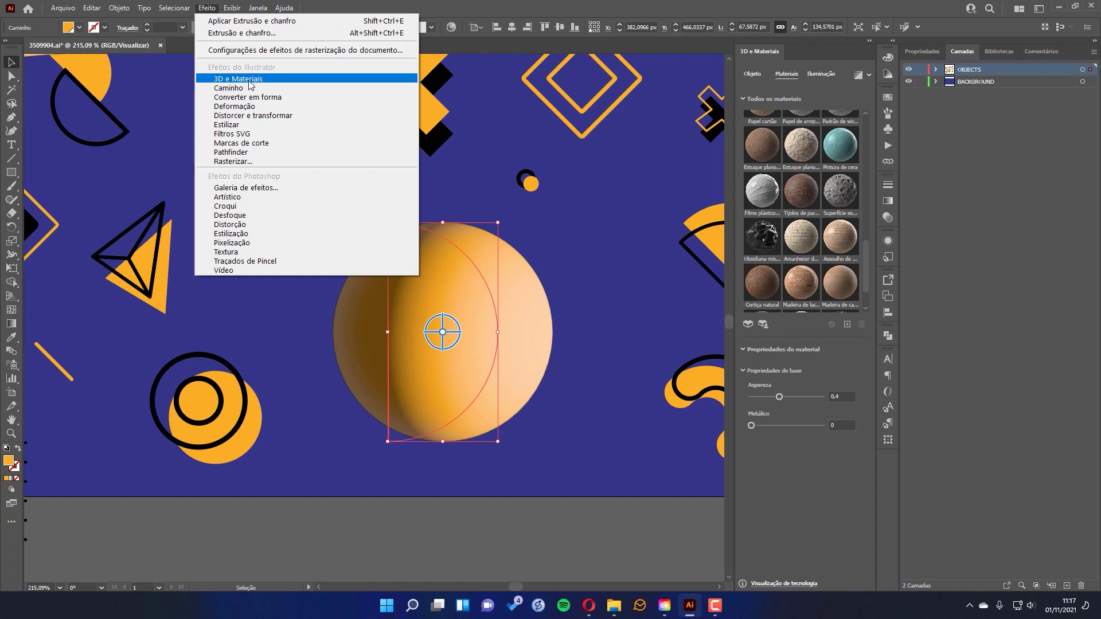
{"action": "mouse_move", "coordinate": [252, 82]}
{"action": "mouse_move", "coordinate": [496, 147]}
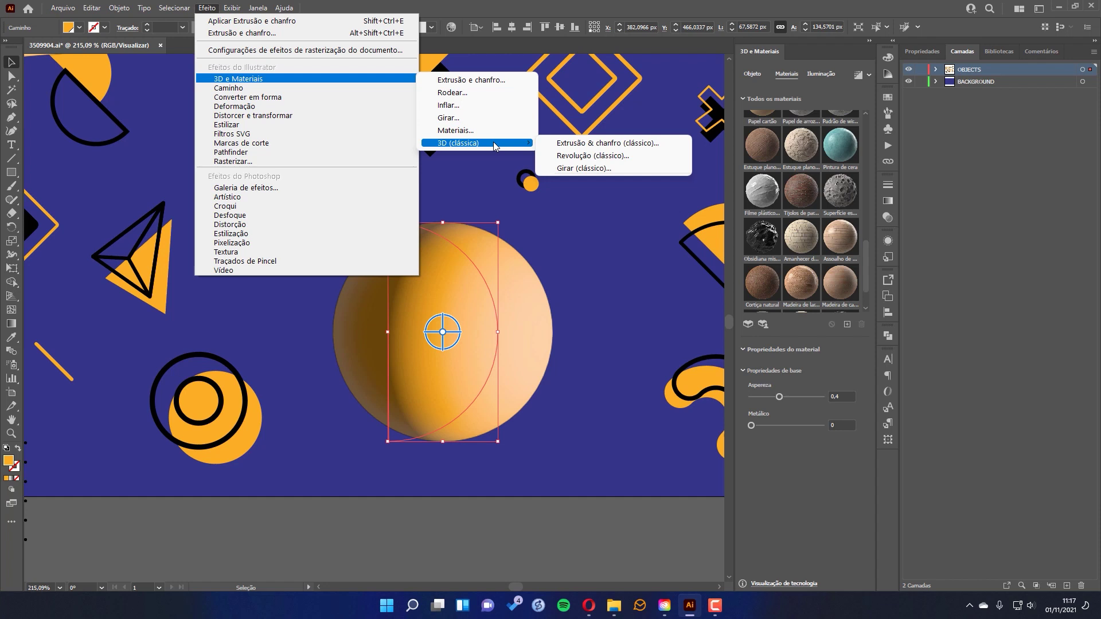
{"action": "left_click", "coordinate": [780, 56]}
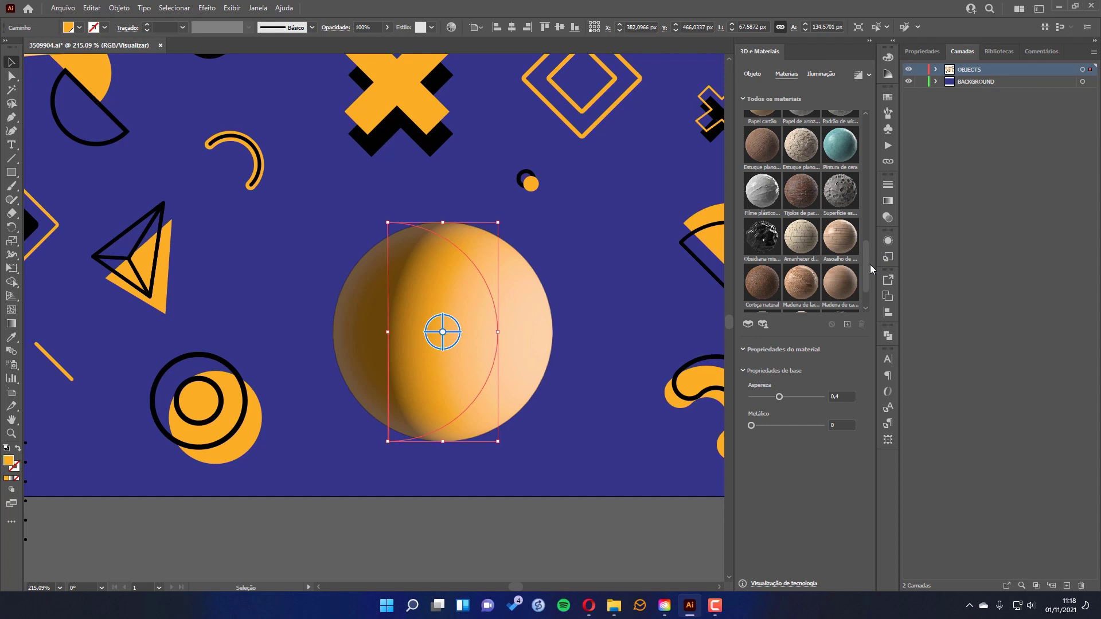
Try the first Ladrilho tile, the blue-grey Piso floor and the scaly Couro leather materials on the sphere.
{"action": "left_click_drag", "start_coordinate": [869, 264], "coordinate": [862, 129]}
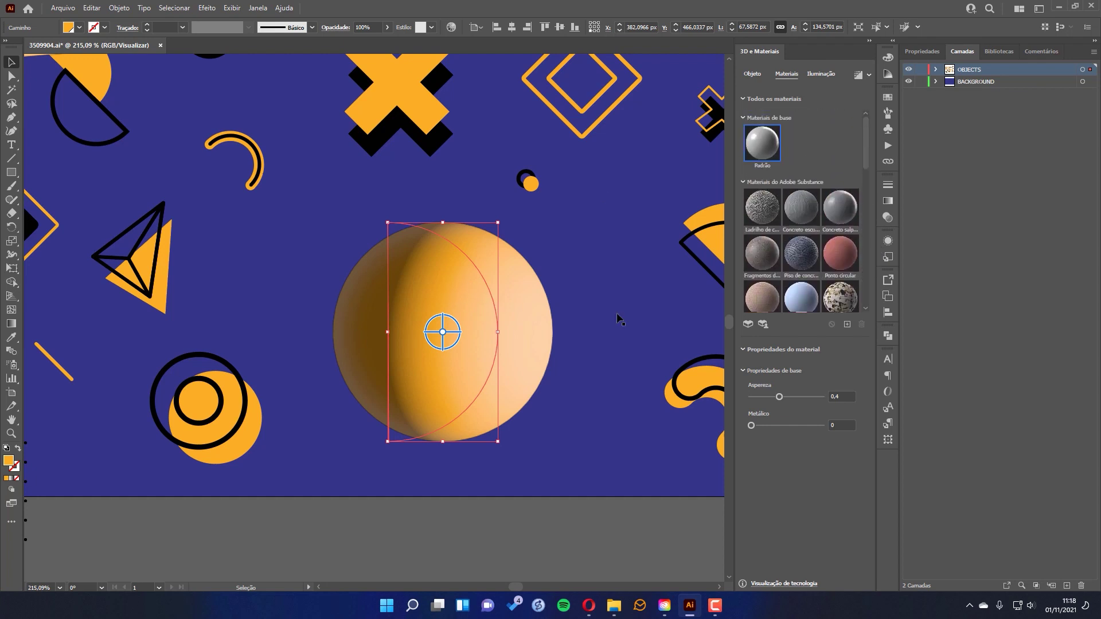
{"action": "left_click", "coordinate": [746, 213]}
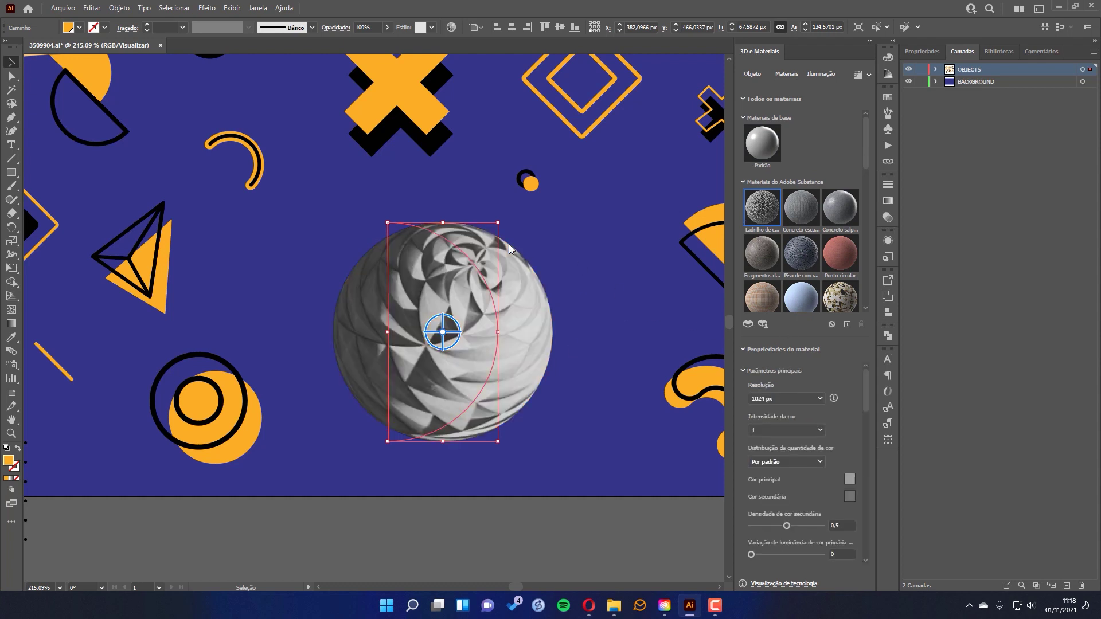
{"action": "left_click", "coordinate": [801, 257]}
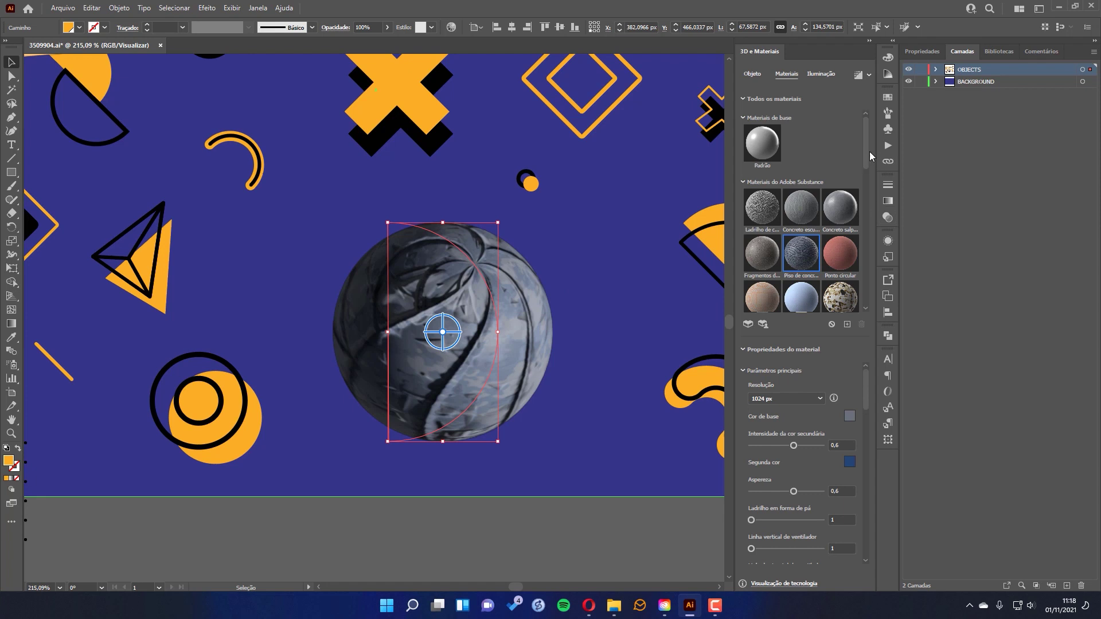
{"action": "left_click_drag", "start_coordinate": [865, 154], "coordinate": [865, 197]}
{"action": "left_click", "coordinate": [843, 191]}
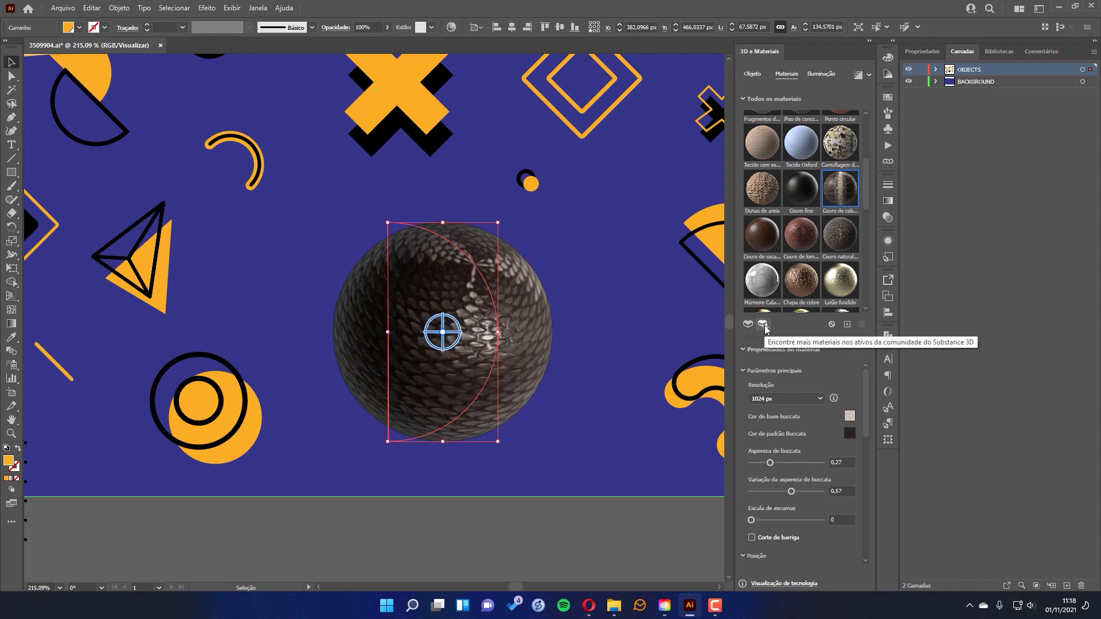
Try the white Mármore marble material and the Dourado natural material on the sphere.
{"action": "left_click", "coordinate": [764, 281]}
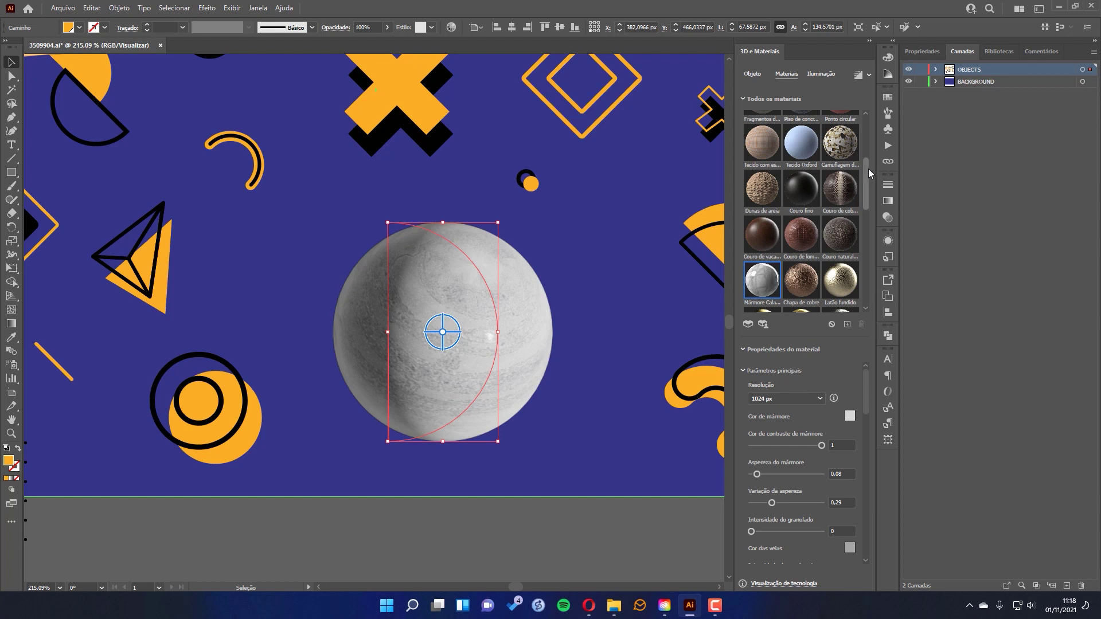
{"action": "left_click_drag", "start_coordinate": [868, 169], "coordinate": [865, 205]}
{"action": "left_click", "coordinate": [804, 186]}
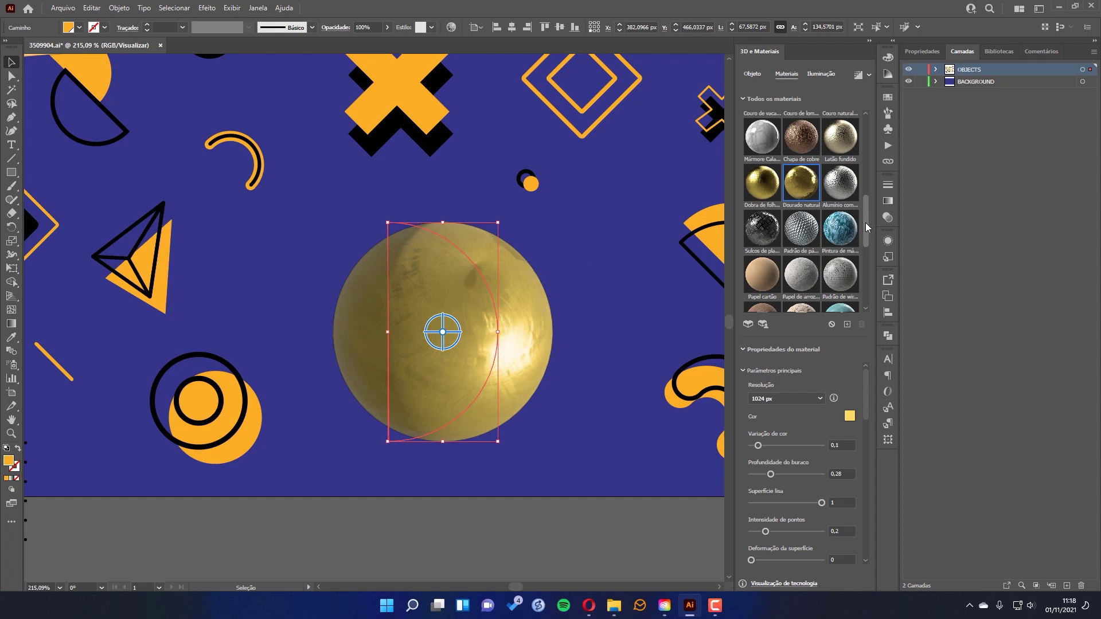
Apply the Amanhecer brick material to the sphere and set its Cor de tijolo to a dark orange-brown.
{"action": "left_click_drag", "start_coordinate": [865, 222], "coordinate": [863, 262]}
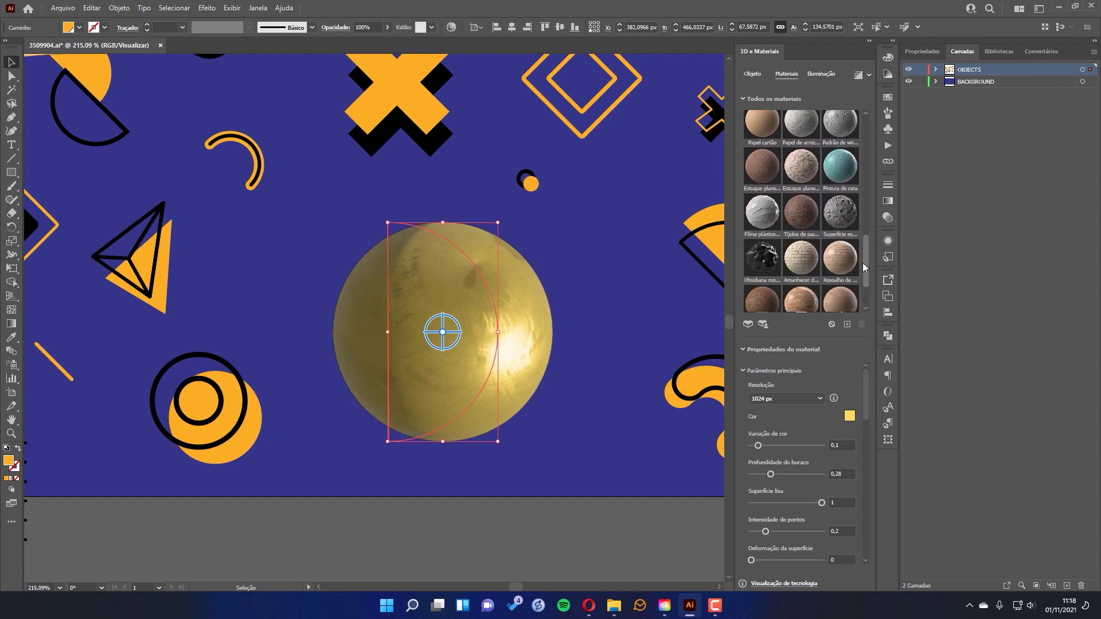
{"action": "left_click", "coordinate": [804, 262]}
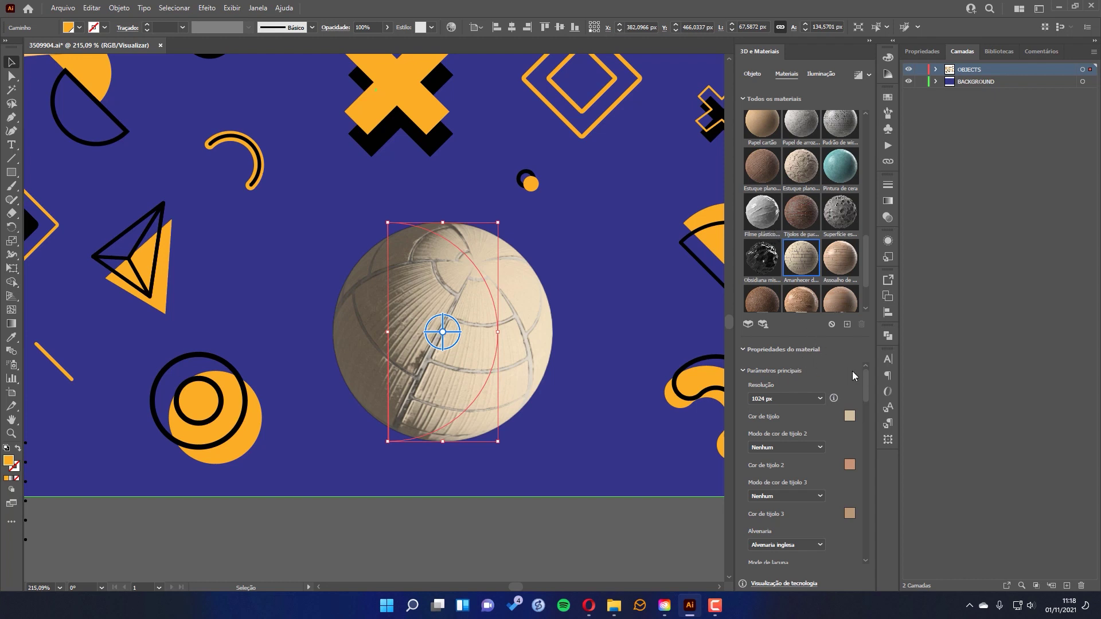
{"action": "mouse_move", "coordinate": [865, 378]}
{"action": "left_mouse_down"}
{"action": "mouse_move", "coordinate": [858, 489]}
{"action": "mouse_move", "coordinate": [869, 379]}
{"action": "mouse_move", "coordinate": [859, 383]}
{"action": "left_mouse_up"}
{"action": "left_click", "coordinate": [852, 404]}
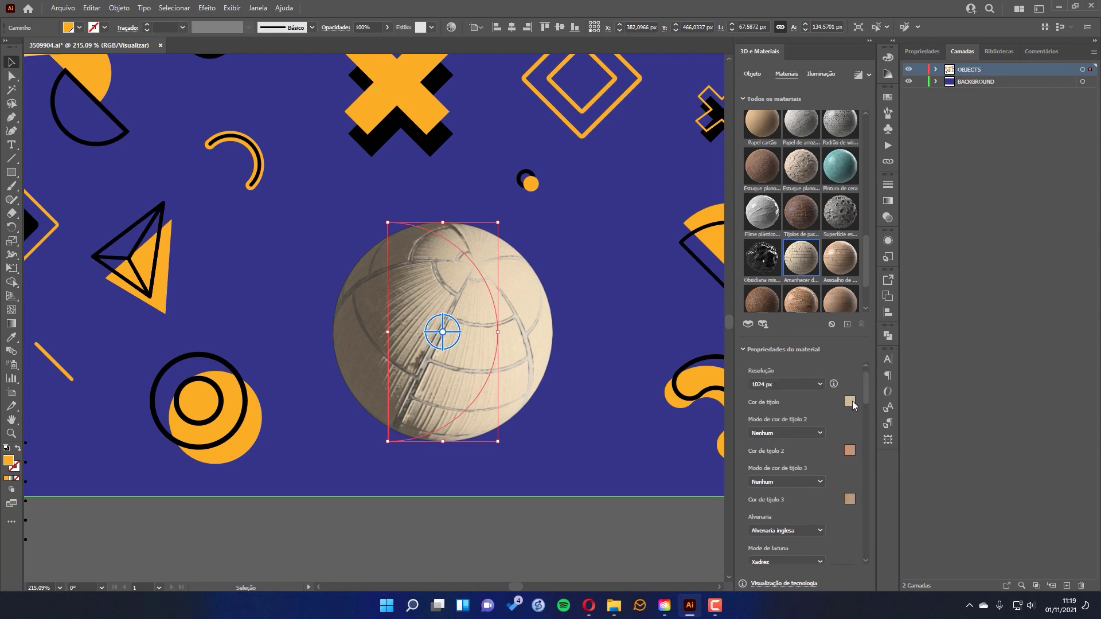
{"action": "left_click", "coordinate": [711, 278]}
{"action": "left_click", "coordinate": [864, 217]}
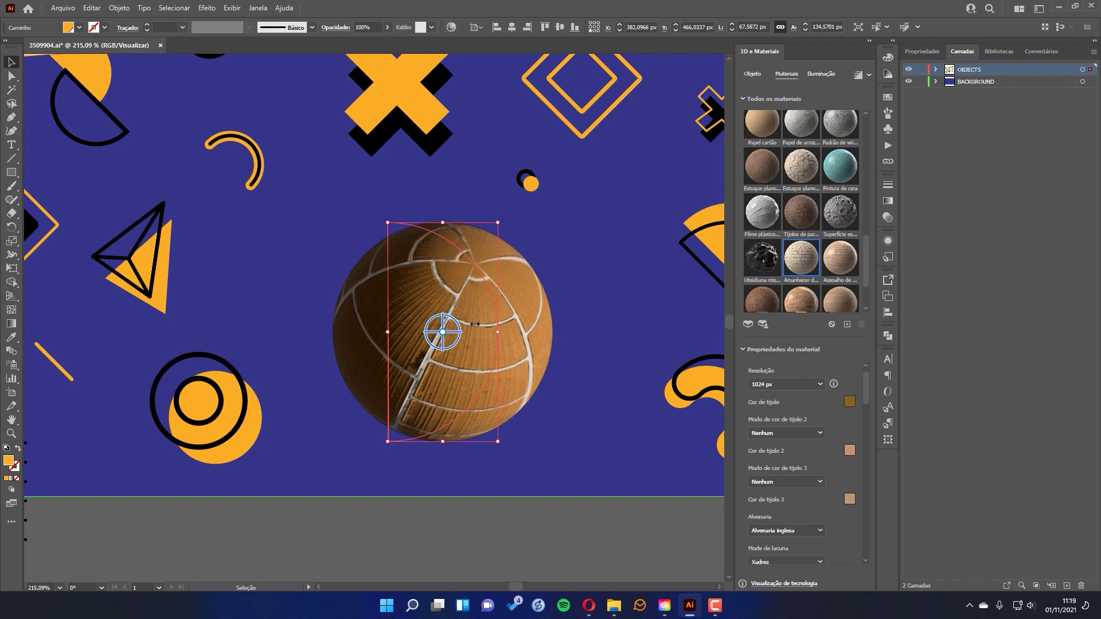
Set the brick material's Cor de cimento to a neutral light grey.
{"action": "left_click_drag", "start_coordinate": [865, 389], "coordinate": [869, 471]}
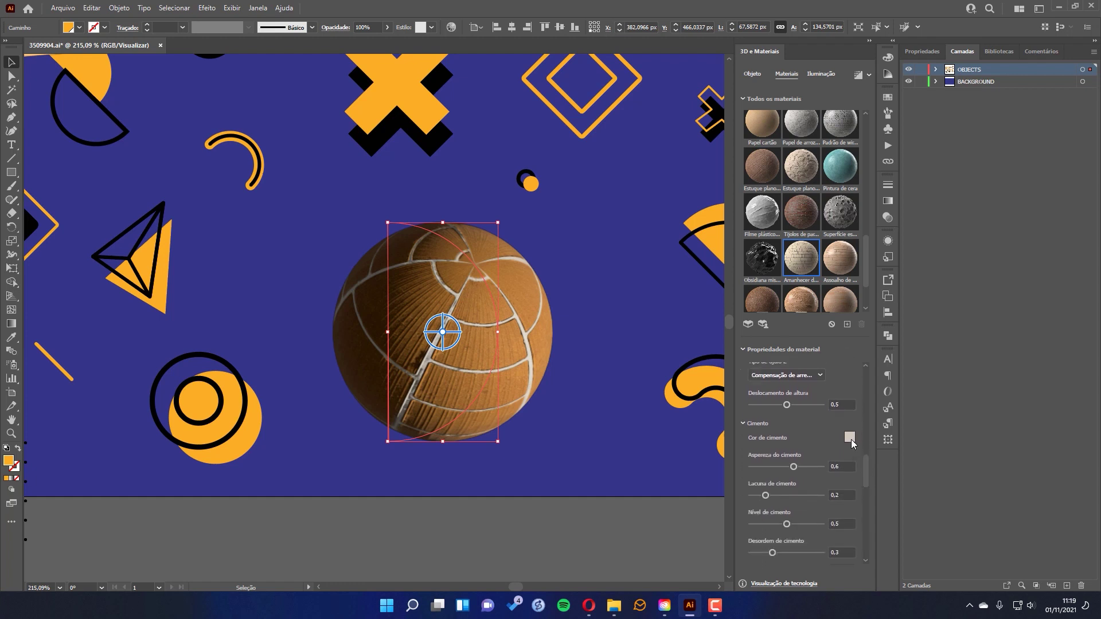
{"action": "left_click", "coordinate": [849, 437]}
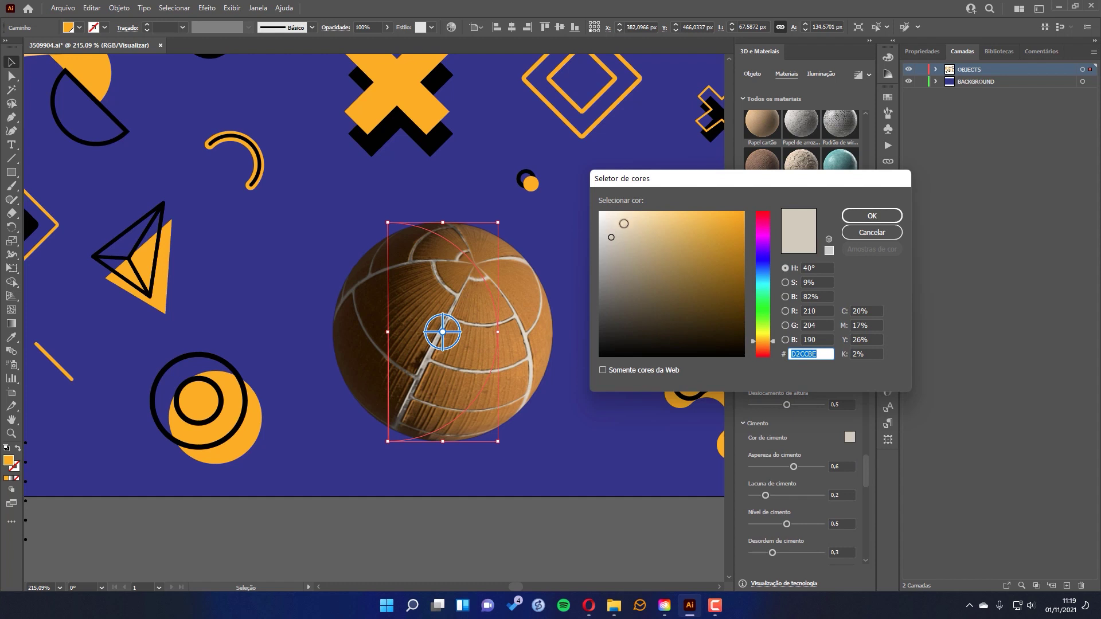
{"action": "left_click", "coordinate": [599, 250]}
{"action": "left_click", "coordinate": [851, 218]}
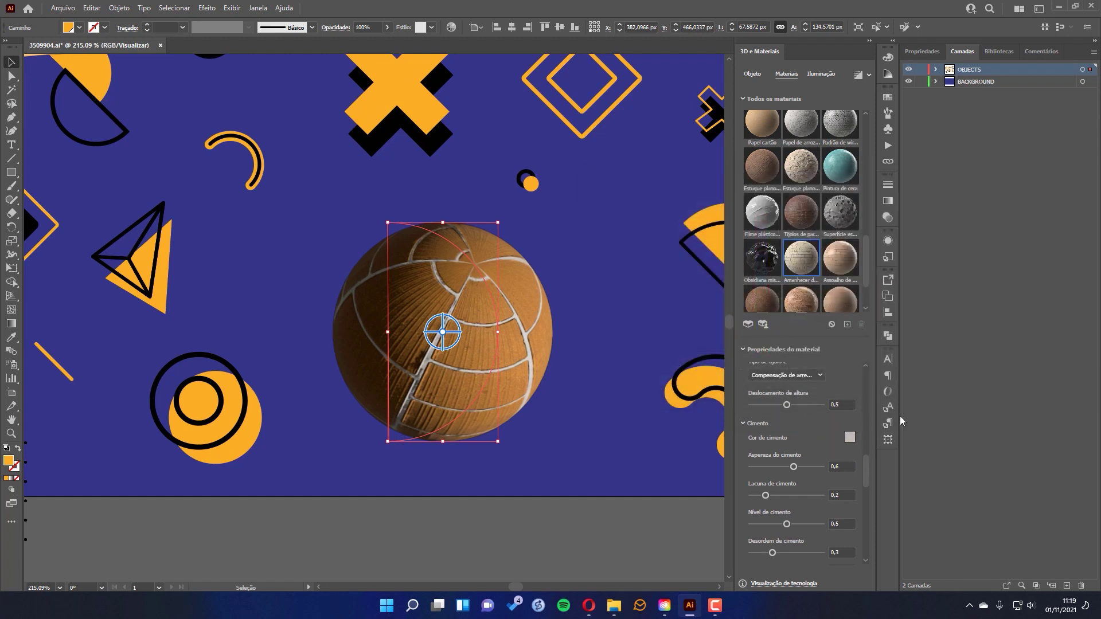
Set the brick material's Alvenaria option to Alvenaria flamenga.
{"action": "left_click_drag", "start_coordinate": [867, 464], "coordinate": [873, 402]}
{"action": "left_click", "coordinate": [797, 431]}
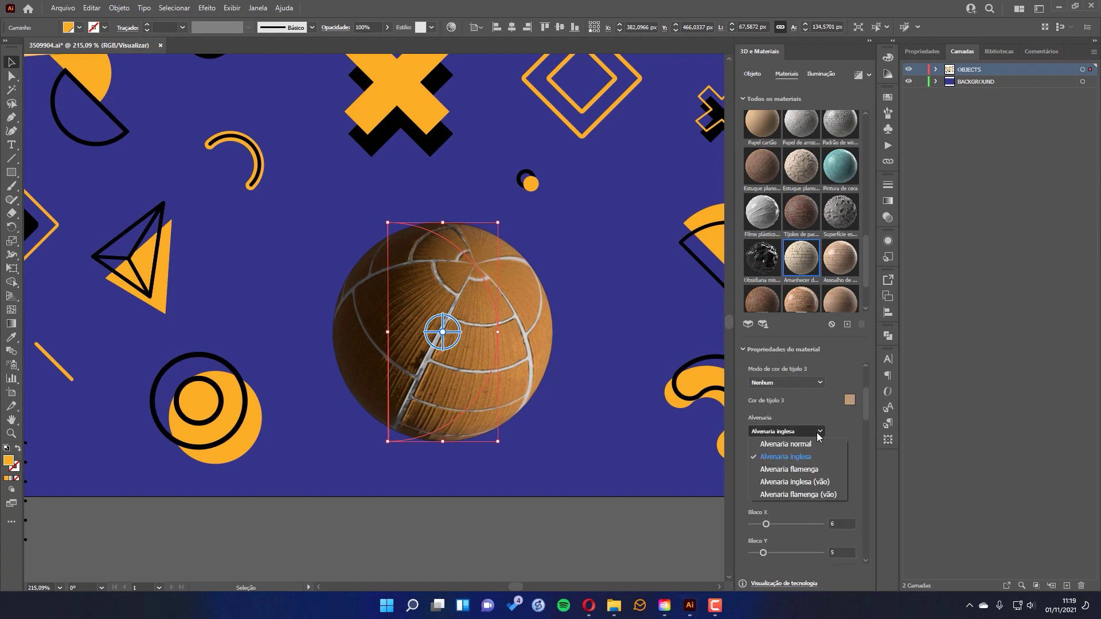
{"action": "left_click", "coordinate": [821, 476]}
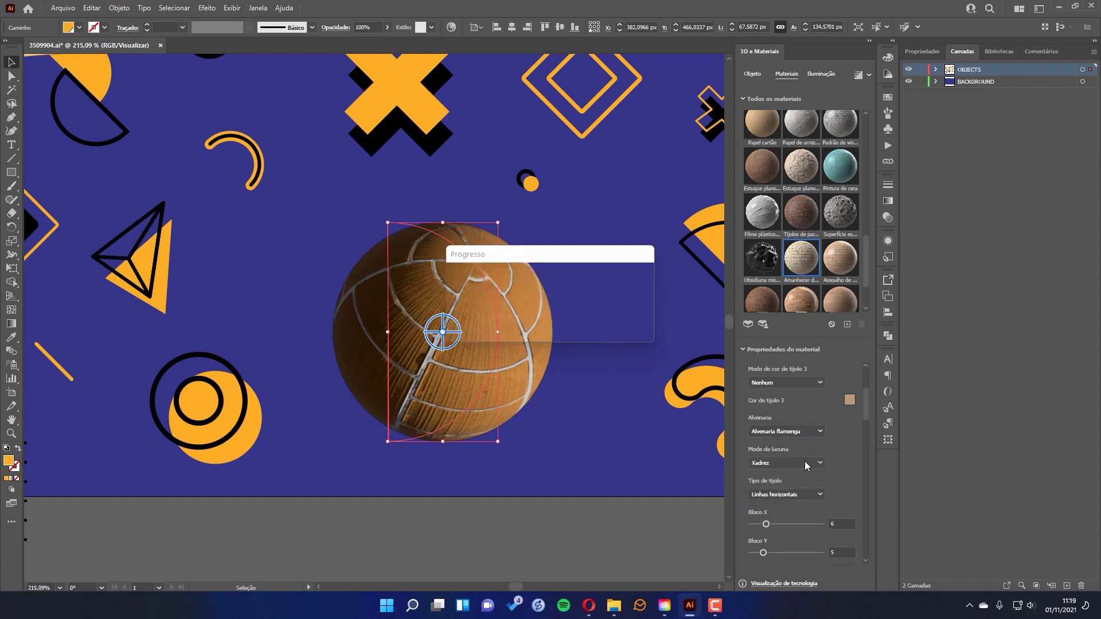
Set the brick material's Modo de lacuna to Vertical and its Tipo de tijolo to Baixo-relevo.
{"action": "left_click", "coordinate": [804, 461]}
{"action": "left_click", "coordinate": [782, 492]}
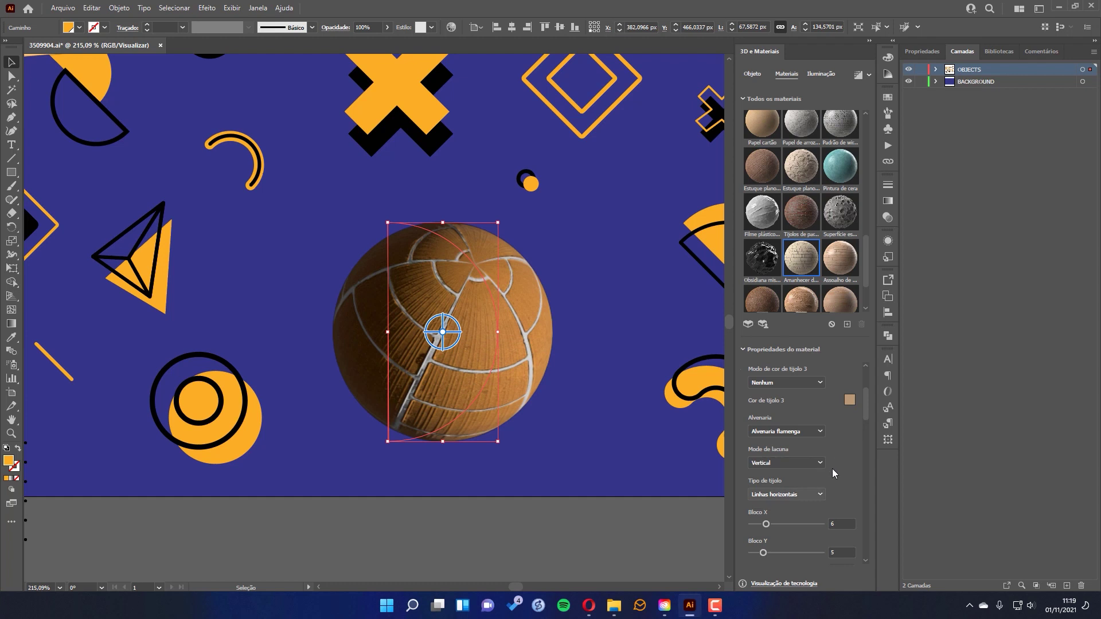
{"action": "left_click", "coordinate": [789, 492]}
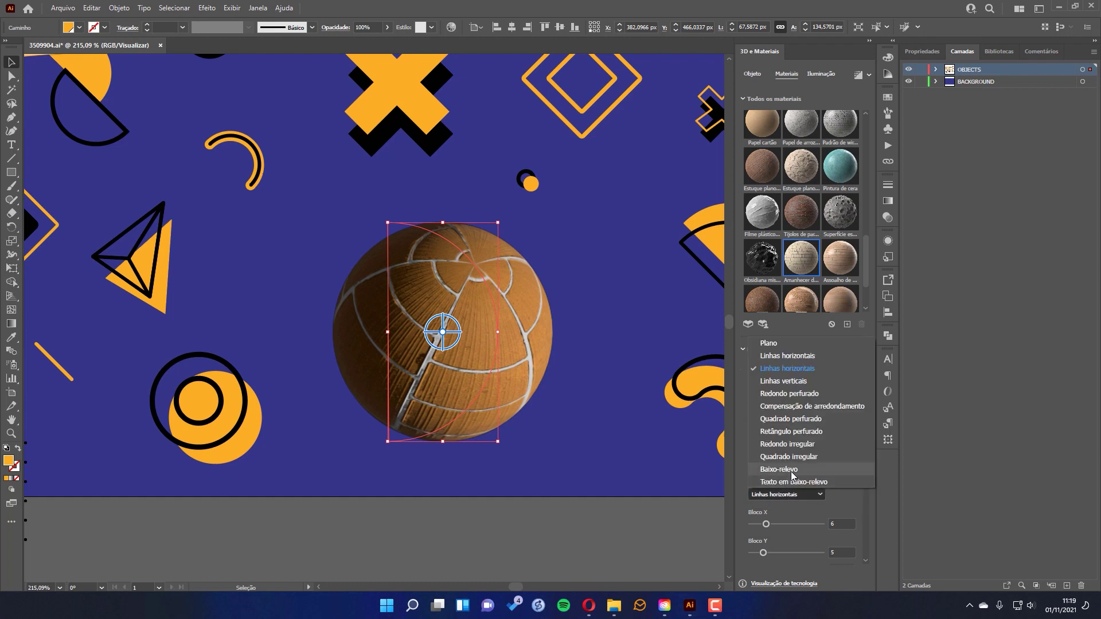
{"action": "left_click", "coordinate": [791, 470]}
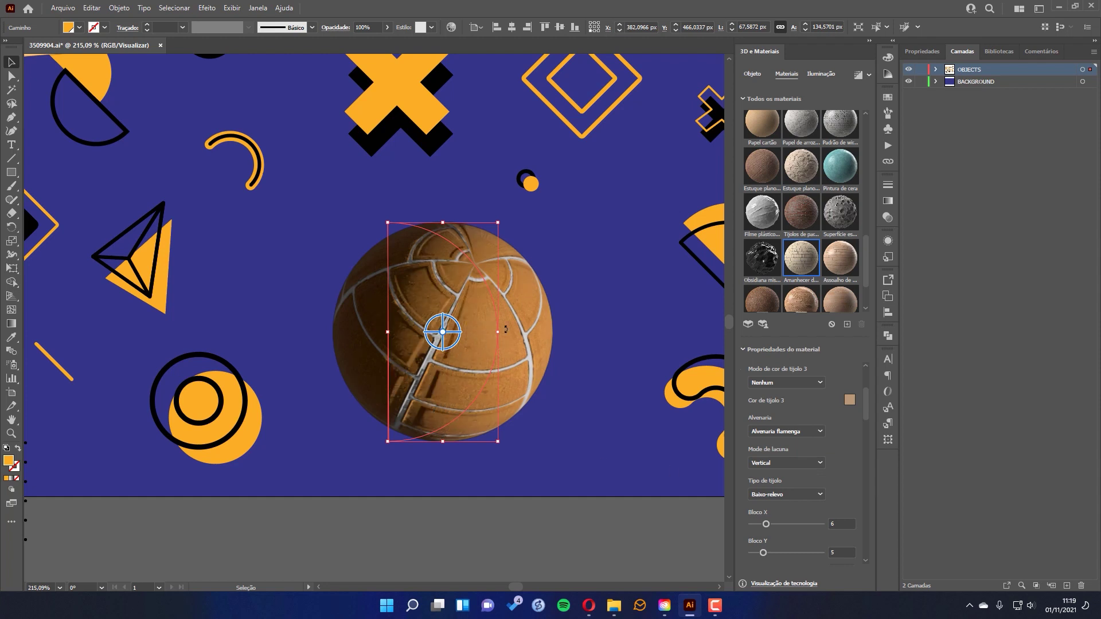
Set the brick material's Tipo de tijolo to Texto em baixo-relevo and move the sphere slightly to the right.
{"action": "left_click", "coordinate": [799, 489]}
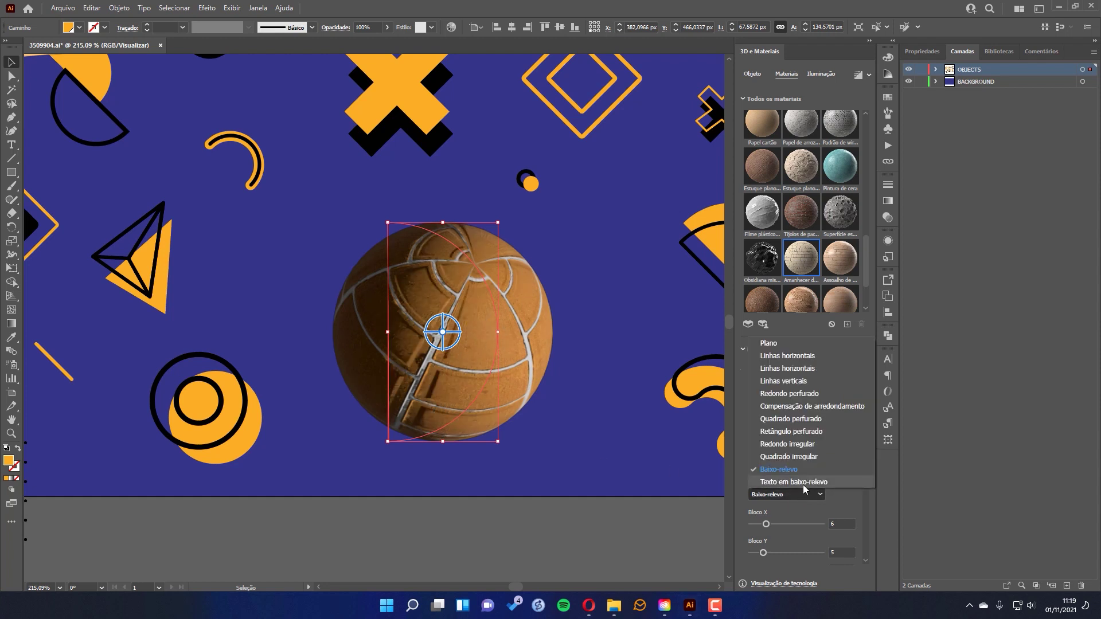
{"action": "left_click", "coordinate": [802, 483]}
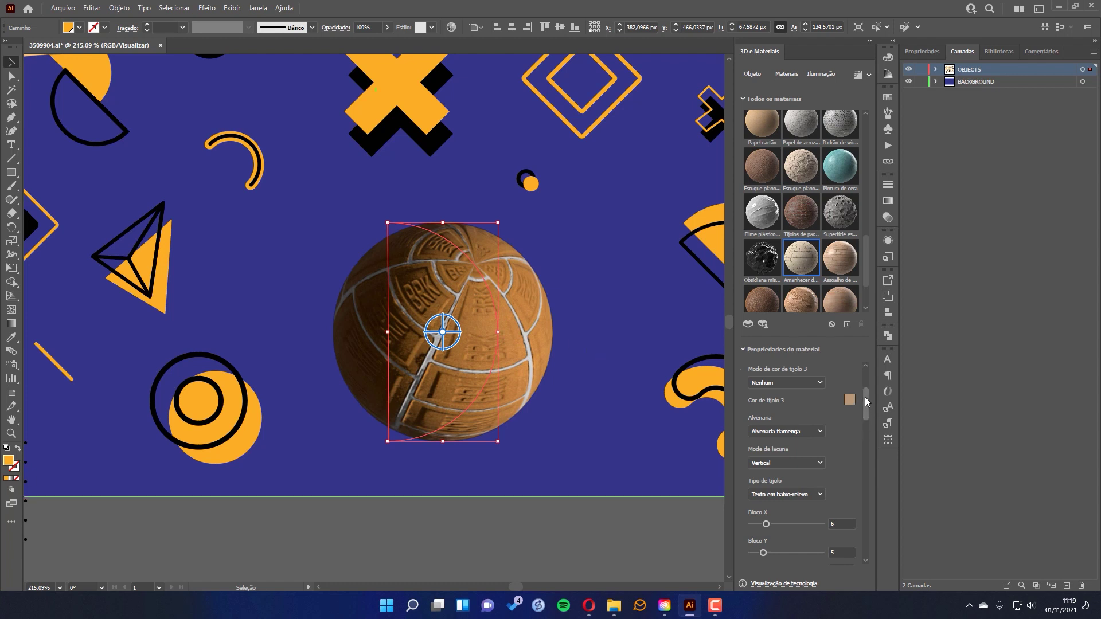
{"action": "mouse_move", "coordinate": [865, 397]}
{"action": "left_mouse_down"}
{"action": "mouse_move", "coordinate": [862, 420]}
{"action": "mouse_move", "coordinate": [868, 375]}
{"action": "left_mouse_up"}
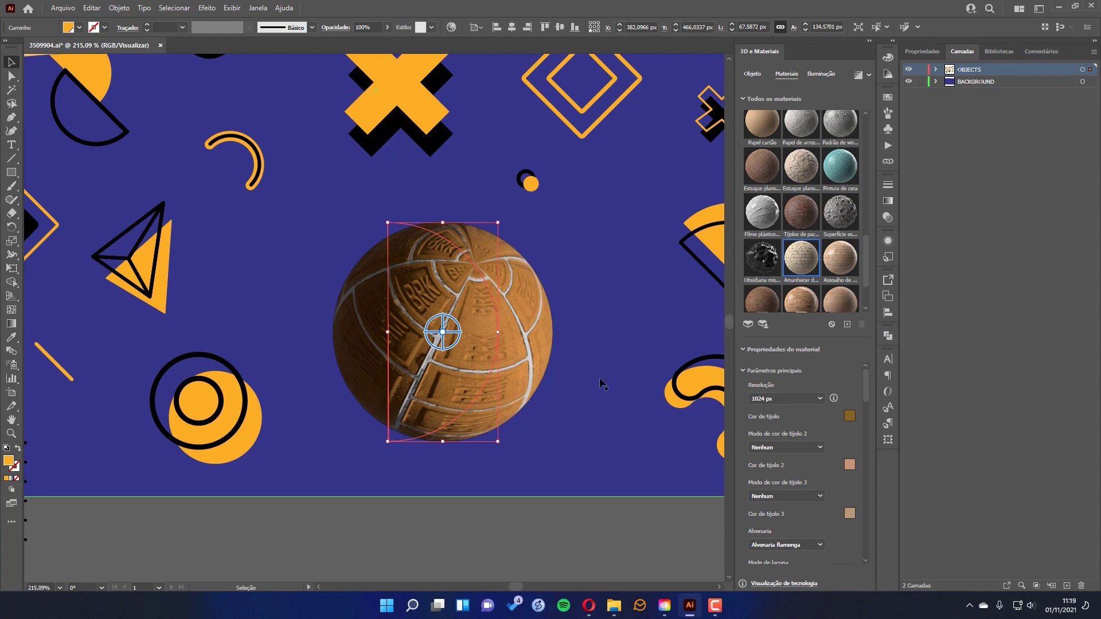
{"action": "left_click_drag", "start_coordinate": [517, 336], "coordinate": [530, 336]}
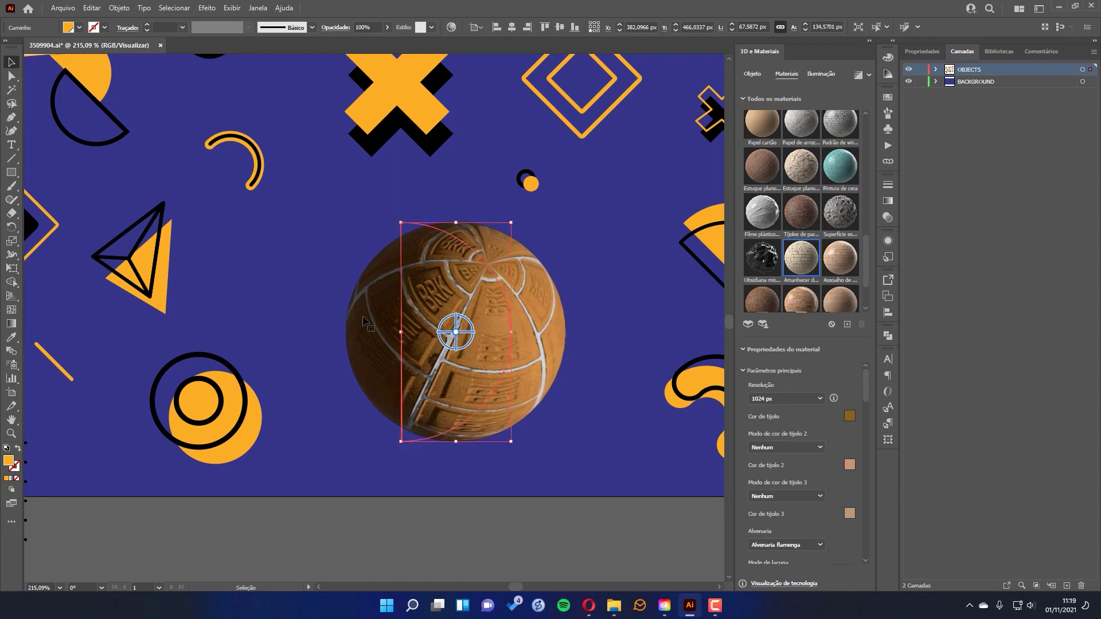
{"action": "left_click", "coordinate": [599, 434]}
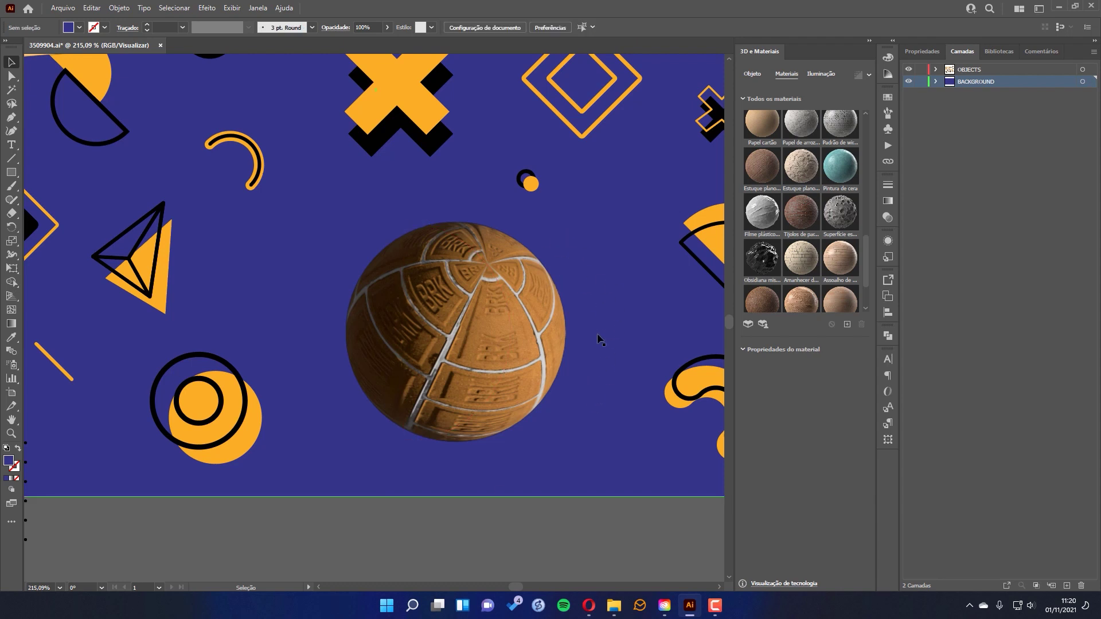
Try the Difusa and Superior lighting presets on the brick sphere.
{"action": "left_click", "coordinate": [524, 290]}
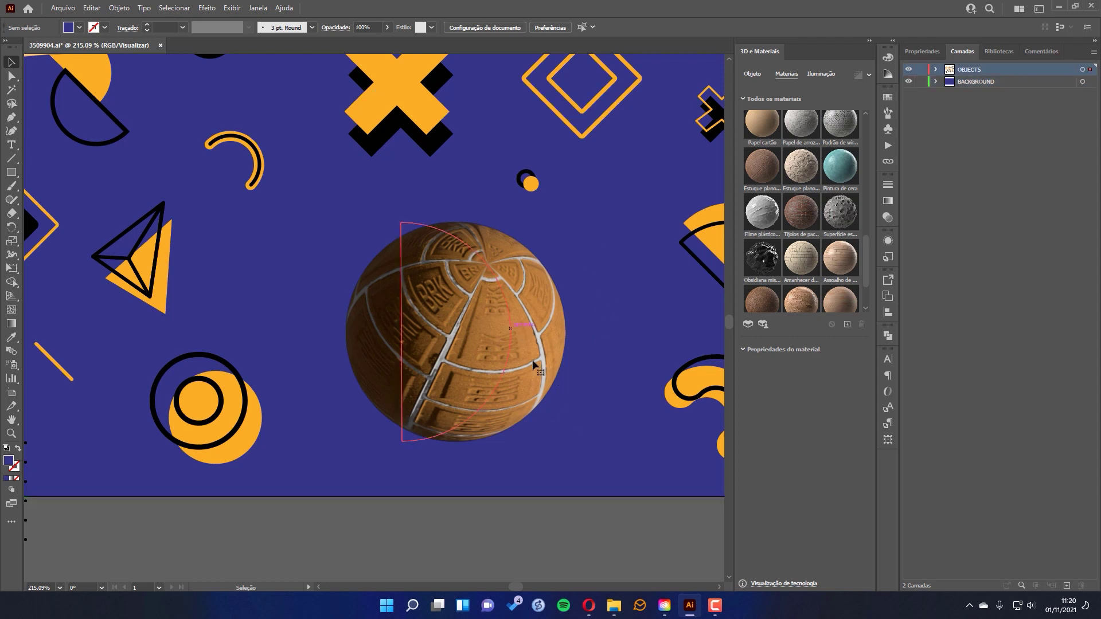
{"action": "left_click", "coordinate": [495, 341]}
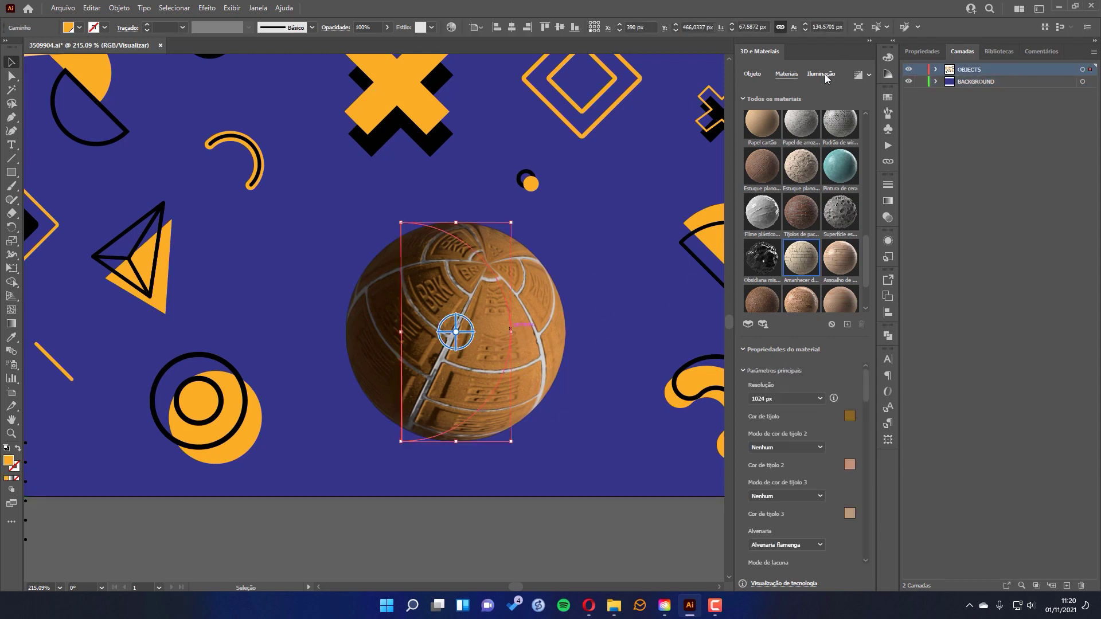
{"action": "left_click", "coordinate": [825, 75]}
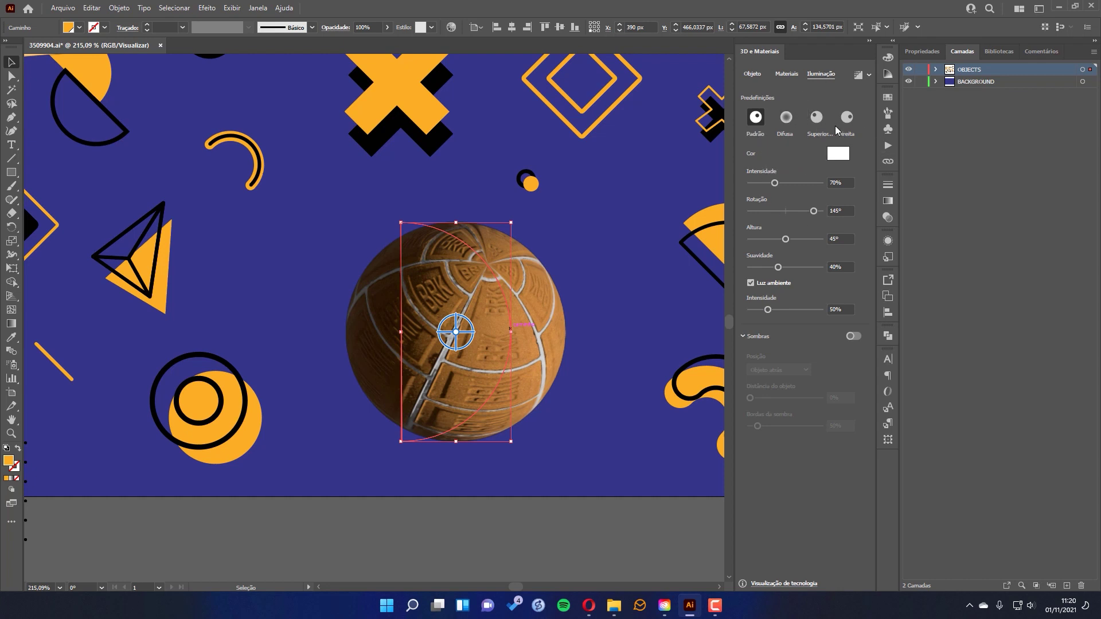
{"action": "left_click", "coordinate": [786, 117]}
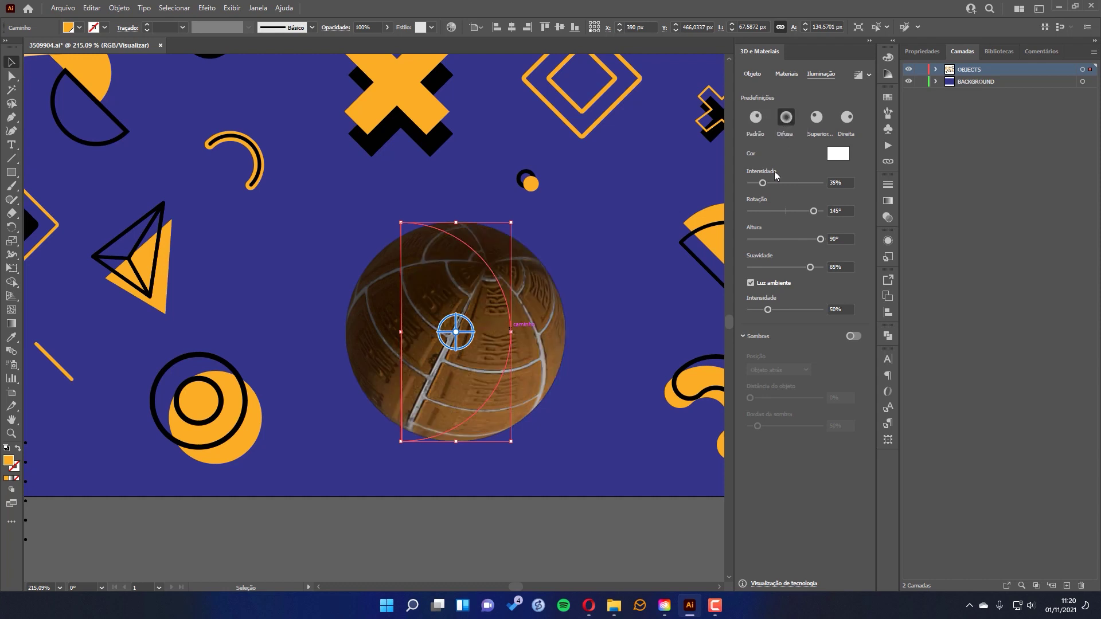
{"action": "left_click", "coordinate": [817, 118]}
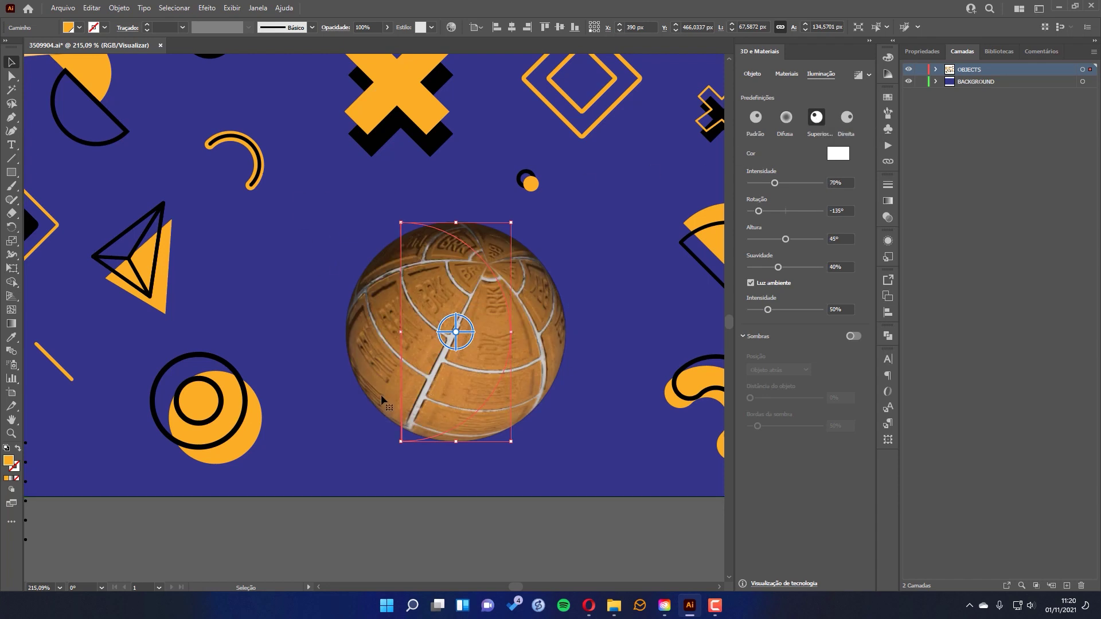
Rotate the sphere freely in 3D, comparing the Direita lighting preset with Padrão on it.
{"action": "left_click_drag", "start_coordinate": [456, 333], "coordinate": [431, 296]}
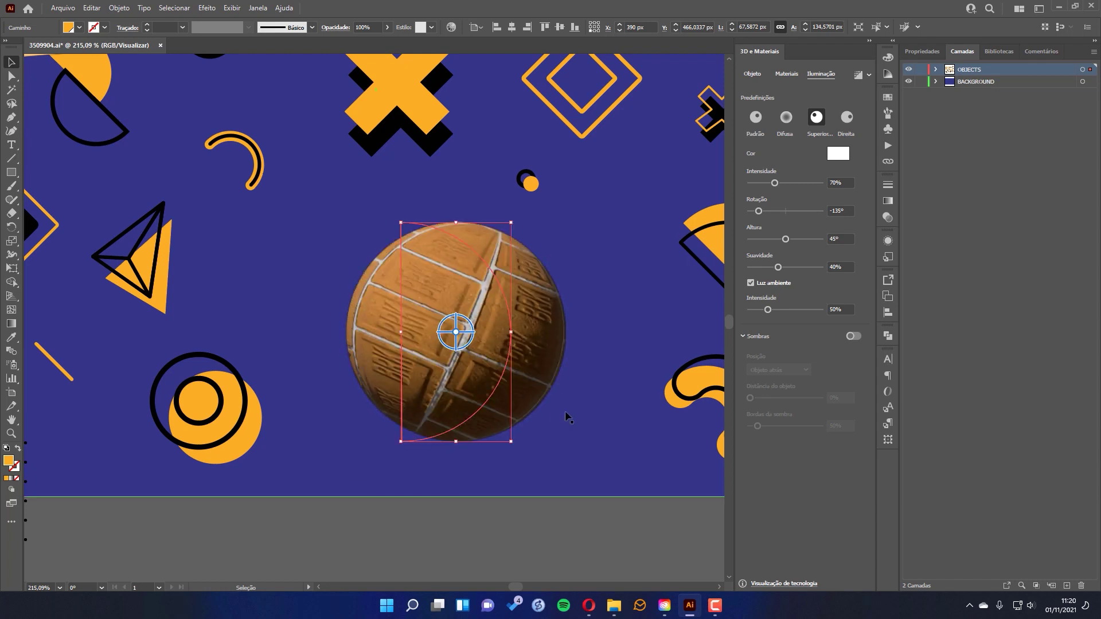
{"action": "left_click", "coordinate": [851, 118]}
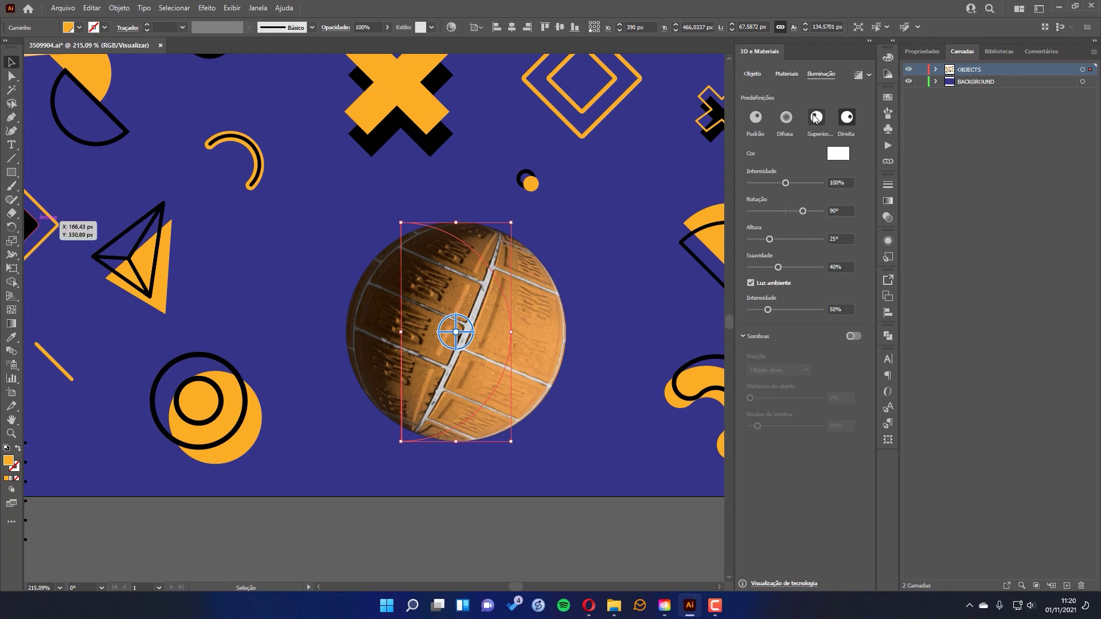
{"action": "left_click", "coordinate": [758, 117]}
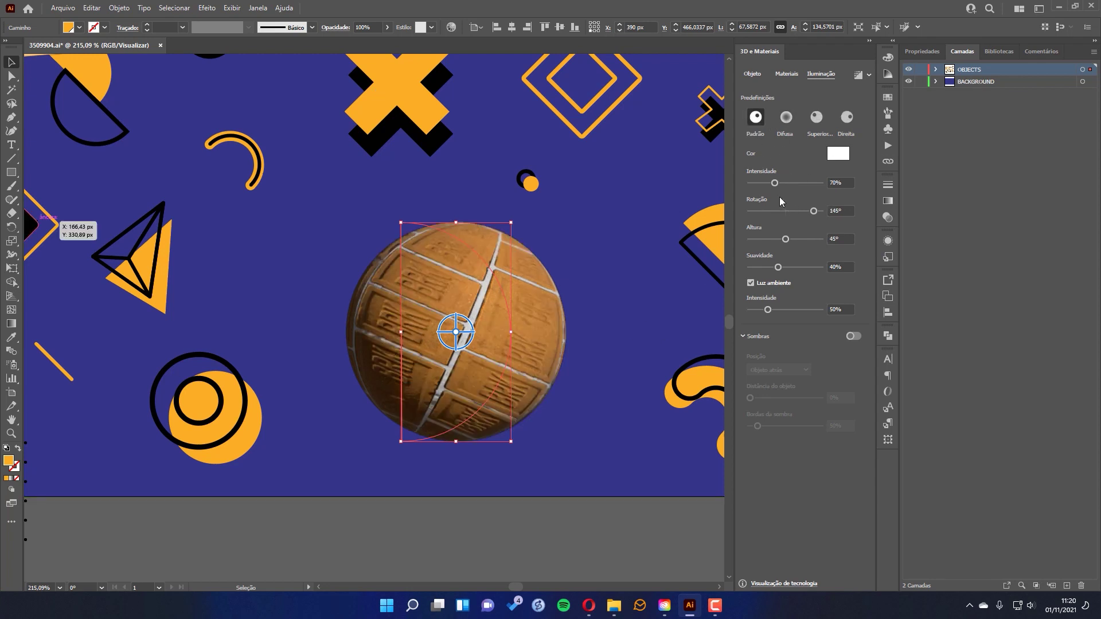
Customize the sphere's light to Intensidade 86%, Rotação -104°, Altura 61° and Suavidade 58%, with Luz ambiente at 94%.
{"action": "left_click_drag", "start_coordinate": [770, 183], "coordinate": [792, 266]}
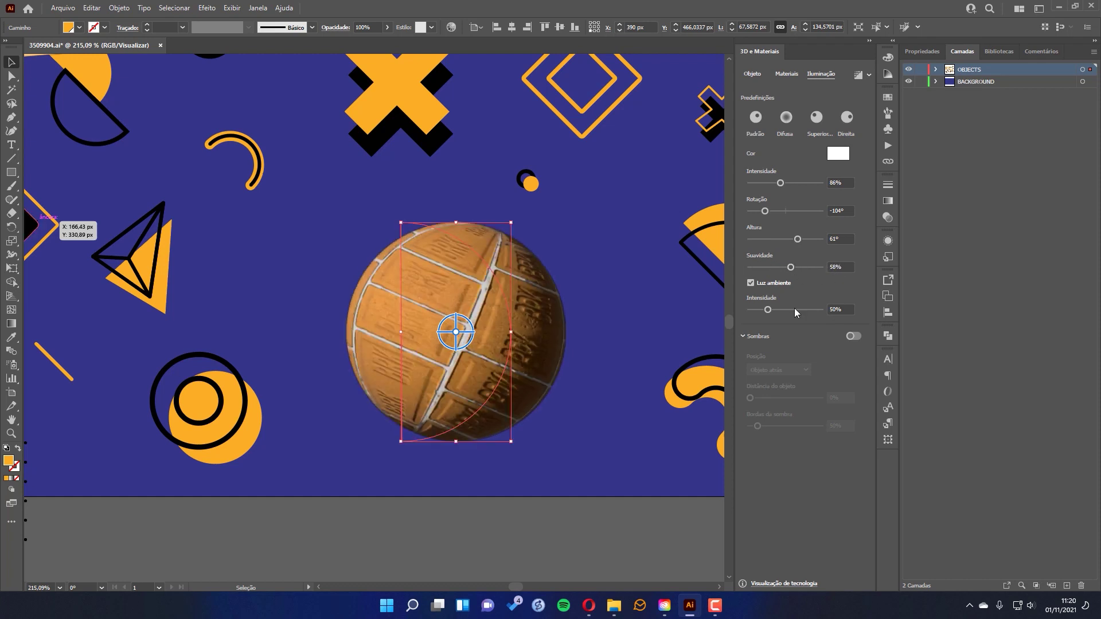
{"action": "left_click_drag", "start_coordinate": [768, 312], "coordinate": [784, 334]}
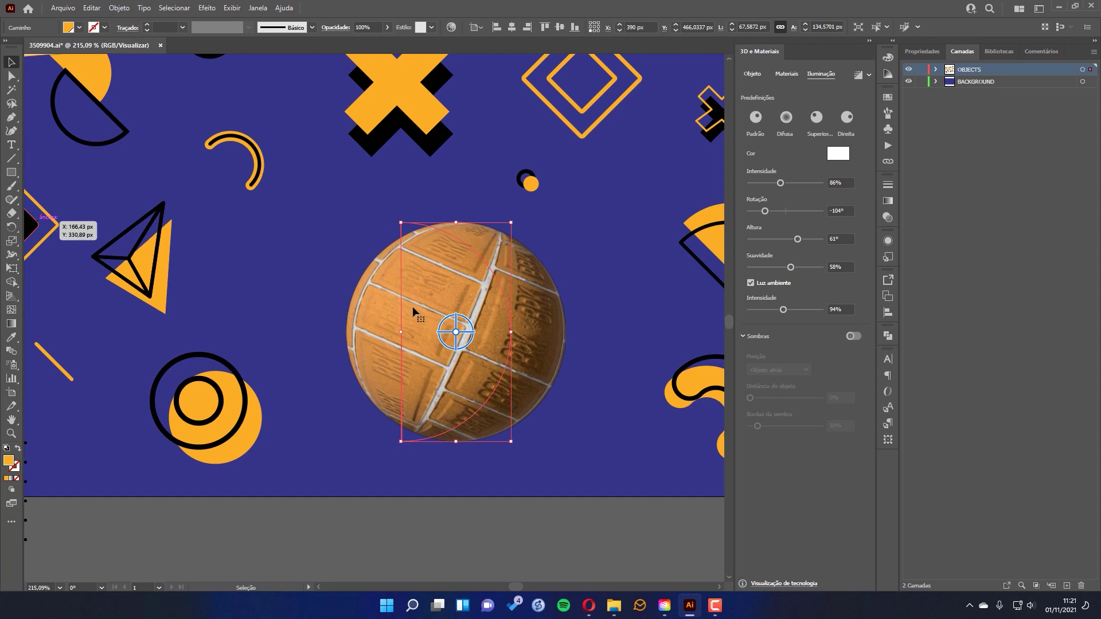
Turn on the sphere's shadow, positioned Objeto atrás, with Distância do objeto at 11% and Bordas da sombra at 215%.
{"action": "left_click", "coordinate": [854, 336]}
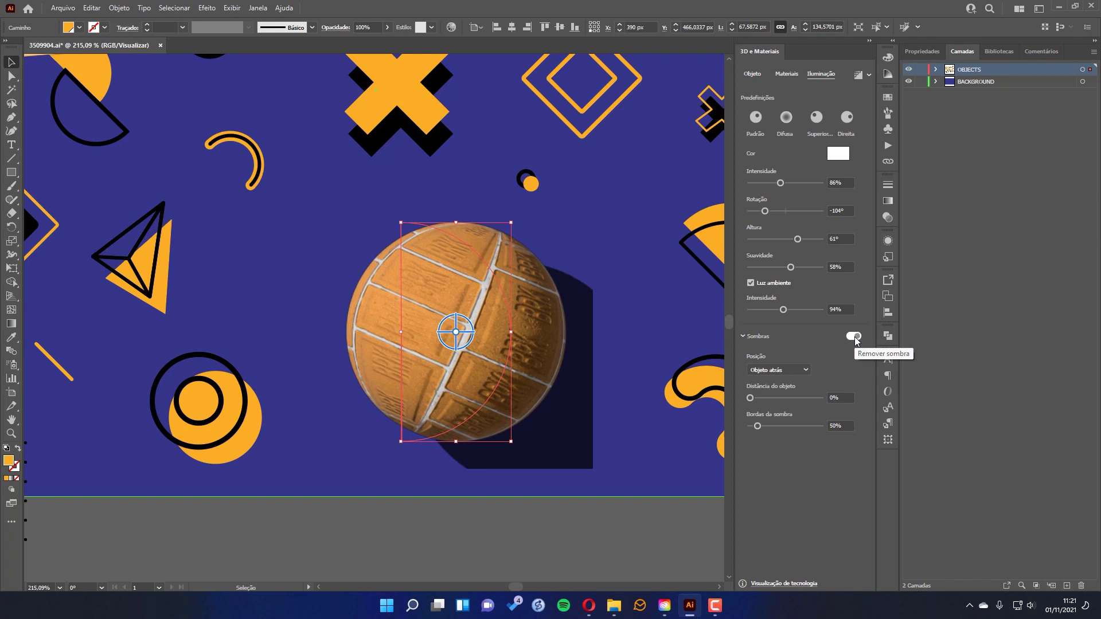
{"action": "left_click", "coordinate": [777, 370]}
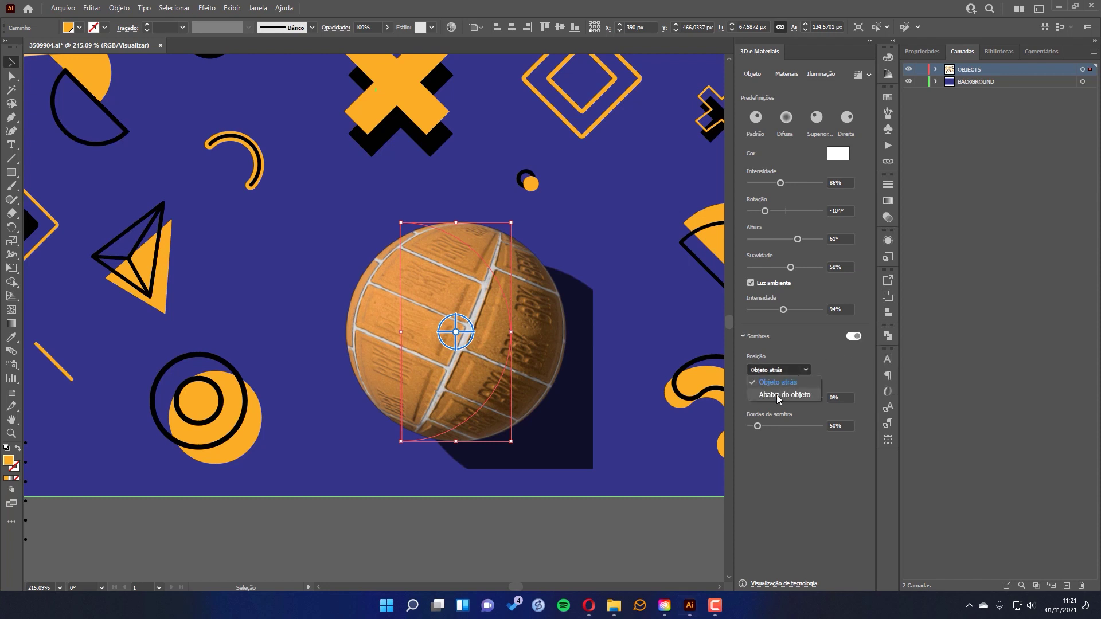
{"action": "left_click", "coordinate": [776, 395]}
{"action": "left_click", "coordinate": [793, 372]}
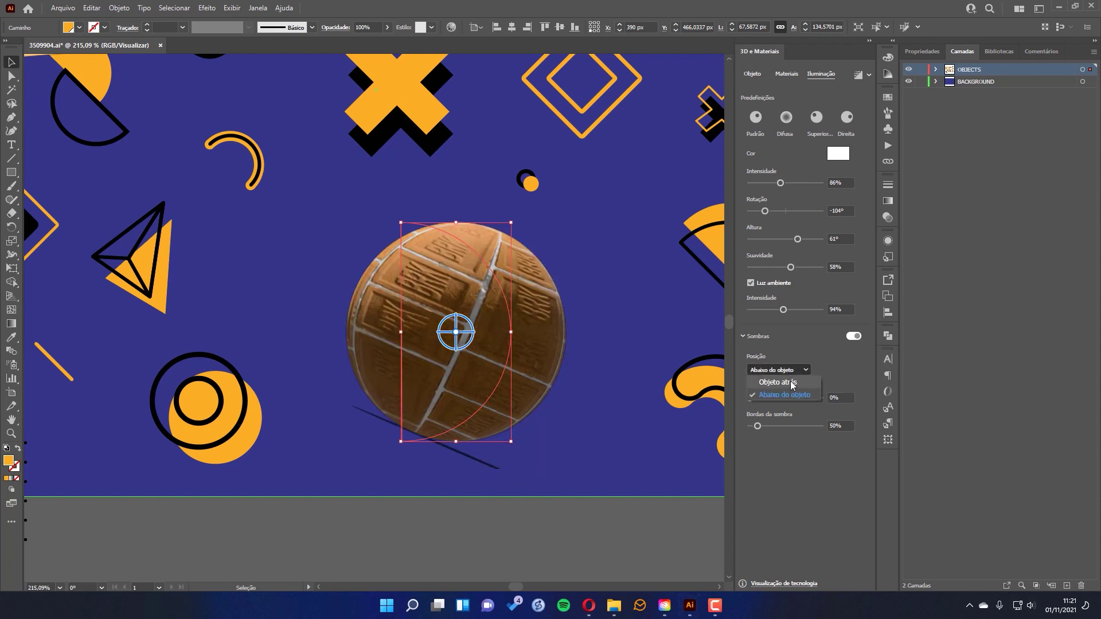
{"action": "left_click", "coordinate": [790, 381]}
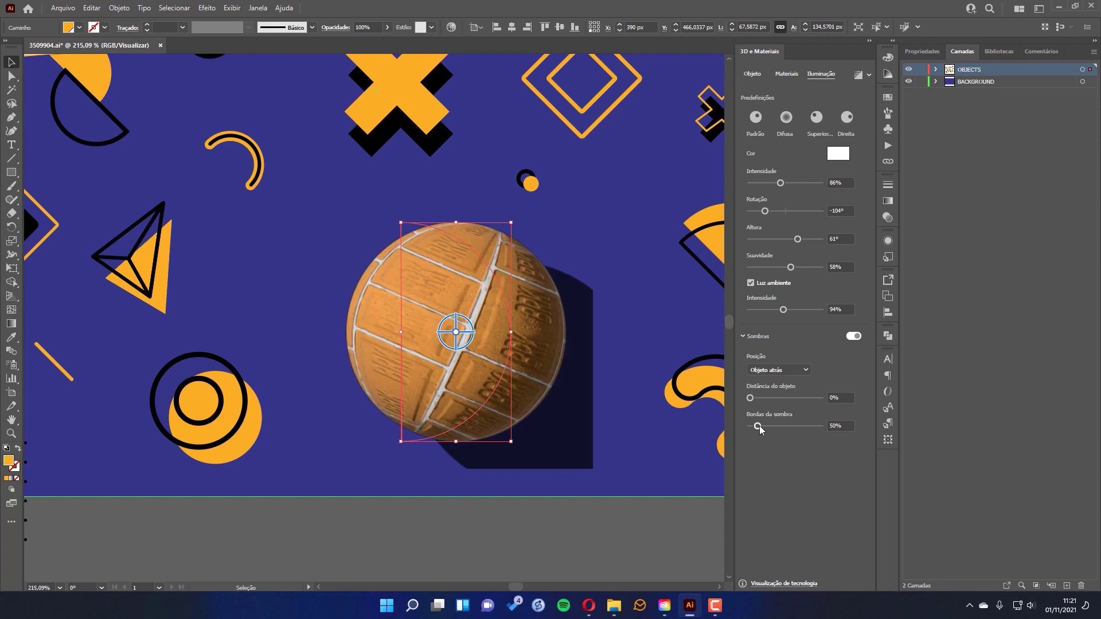
{"action": "left_click_drag", "start_coordinate": [758, 425], "coordinate": [758, 399]}
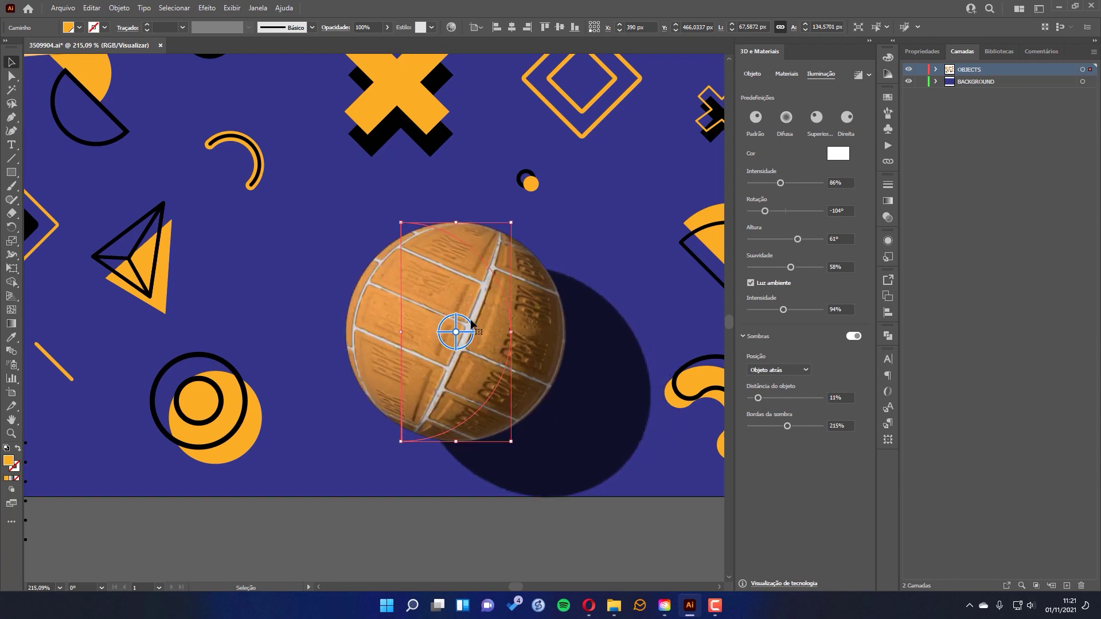
Restore the Padrão lighting, then set Bordas da sombra to 209%, light Intensidade to 88% and Rotação to -121°.
{"action": "left_click", "coordinate": [755, 119]}
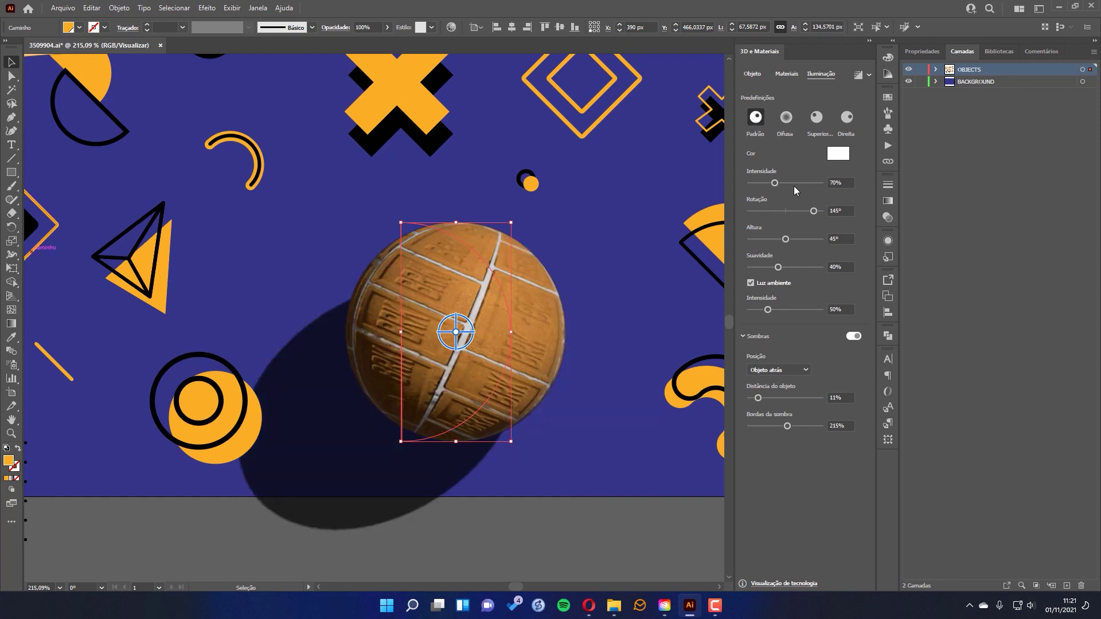
{"action": "left_click_drag", "start_coordinate": [788, 426], "coordinate": [785, 426]}
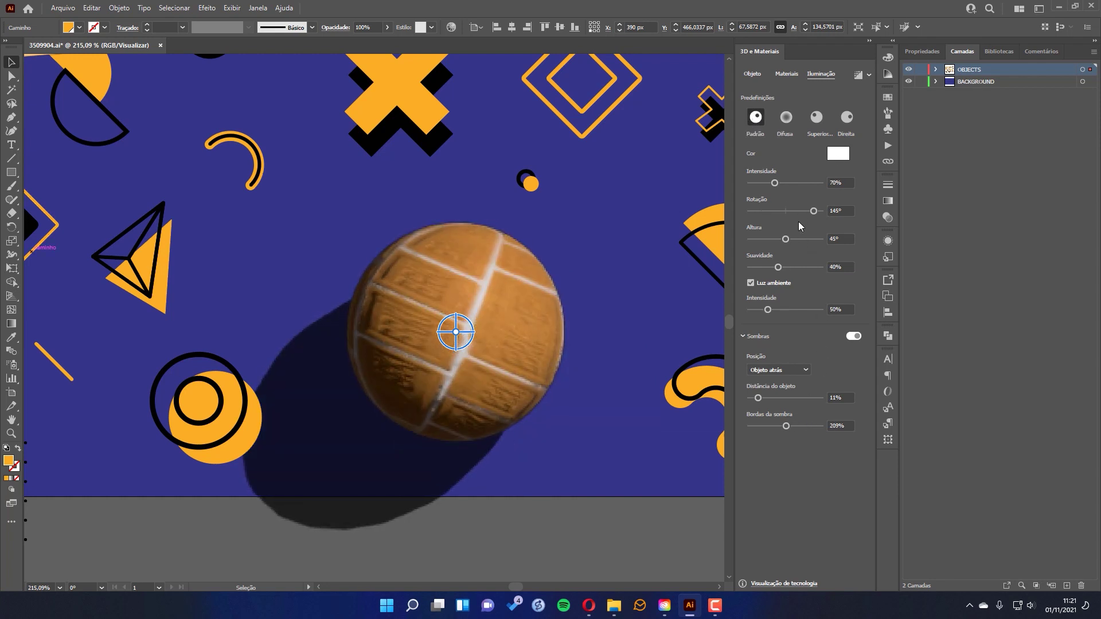
{"action": "left_click_drag", "start_coordinate": [775, 183], "coordinate": [763, 206]}
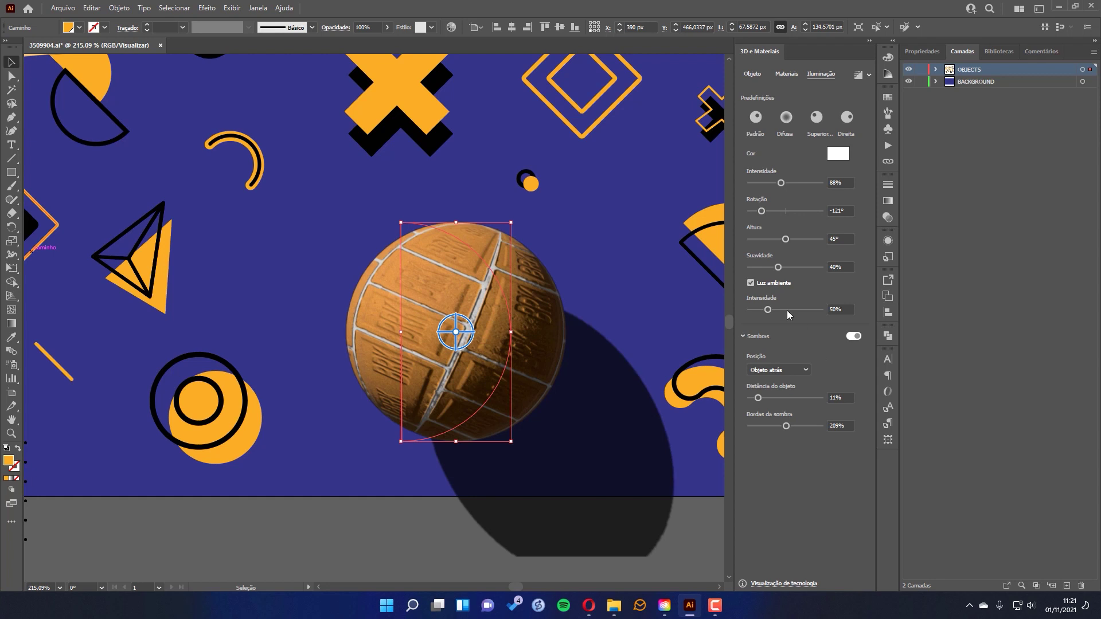
Set the shadow position to Abaixo do objeto and rotate the sphere so its shadow spreads out beneath it.
{"action": "left_click", "coordinate": [801, 369]}
{"action": "left_click", "coordinate": [771, 395]}
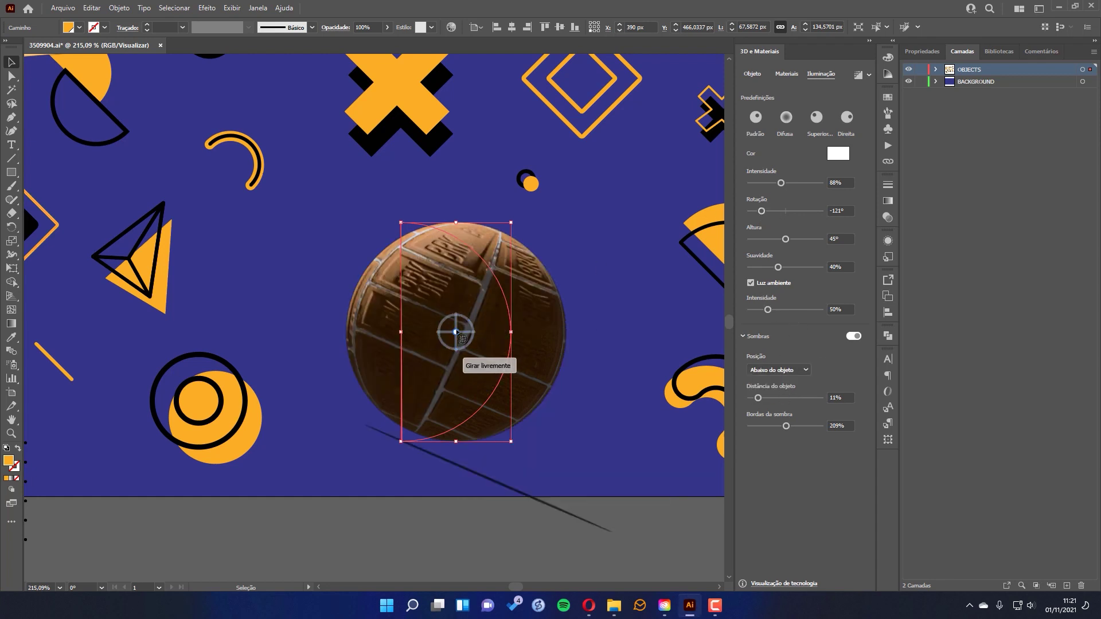
{"action": "left_click_drag", "start_coordinate": [436, 331], "coordinate": [464, 332]}
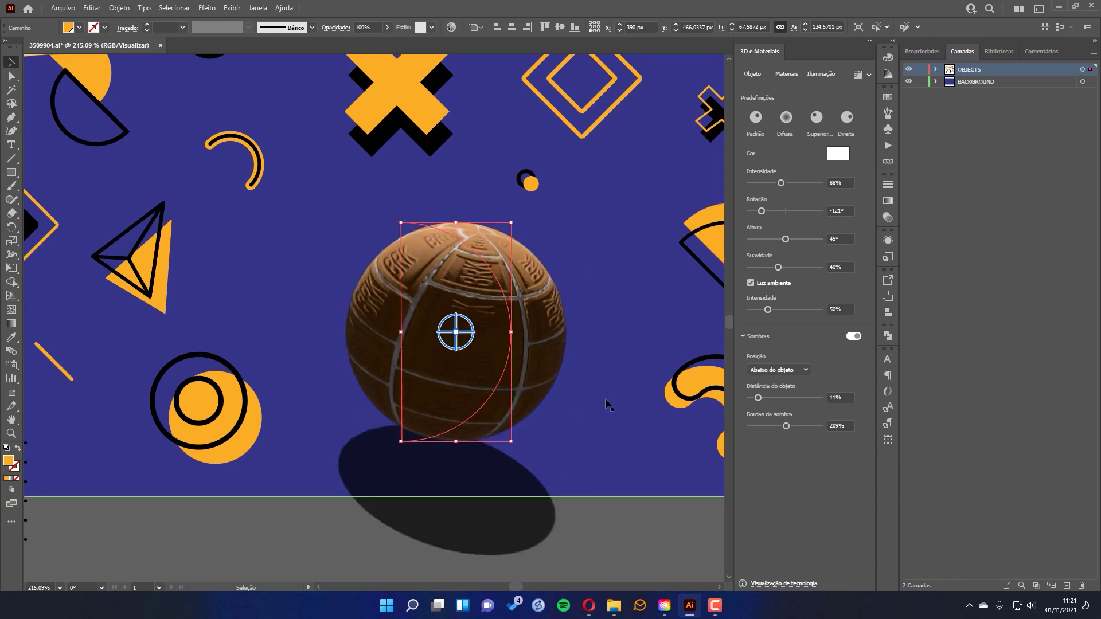
{"action": "left_click", "coordinate": [608, 357]}
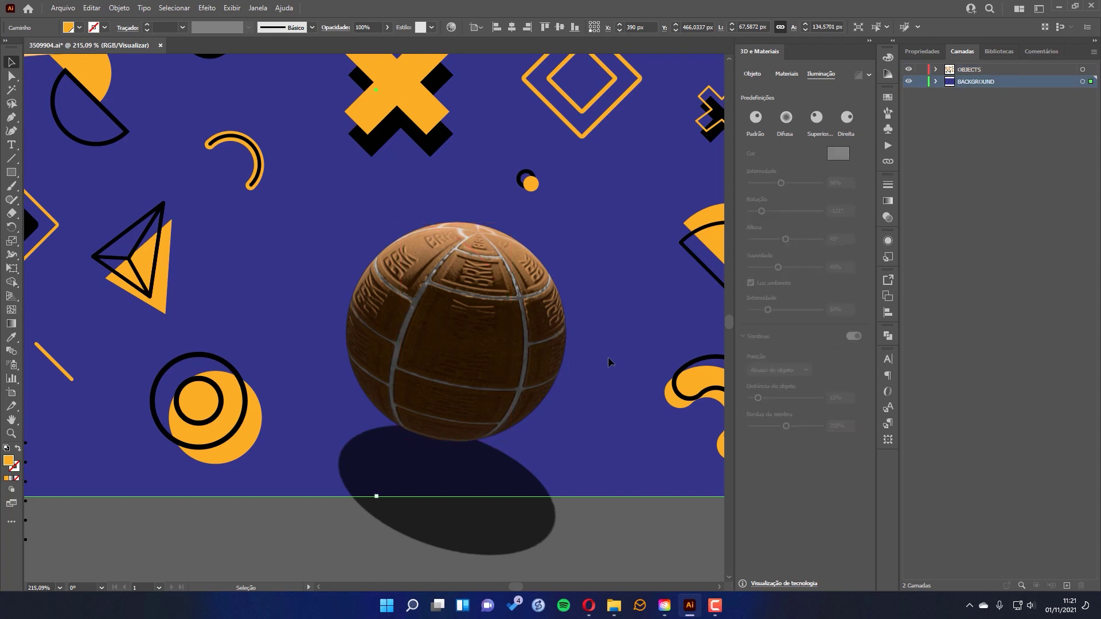
Apply the Inflar 3D type to the orange X shape and rotate it to about 45°, -28° and -16°.
{"action": "scroll", "coordinate": [484, 306], "scroll_direction": "down", "scroll_amount": 2}
{"action": "left_click_drag", "start_coordinate": [442, 298], "coordinate": [590, 322]}
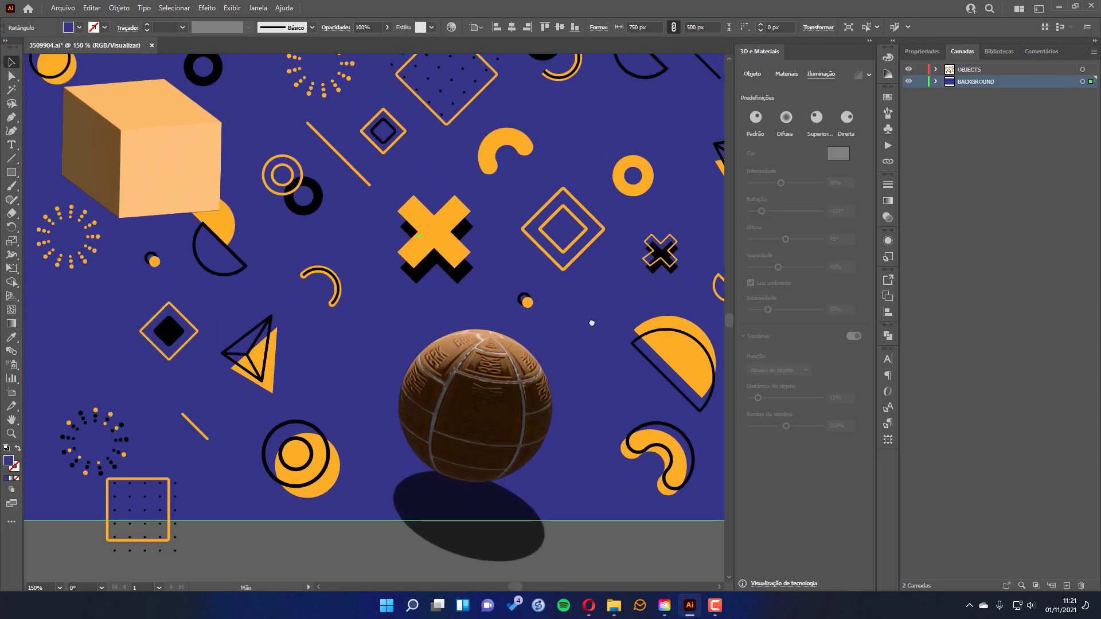
{"action": "left_click", "coordinate": [450, 218]}
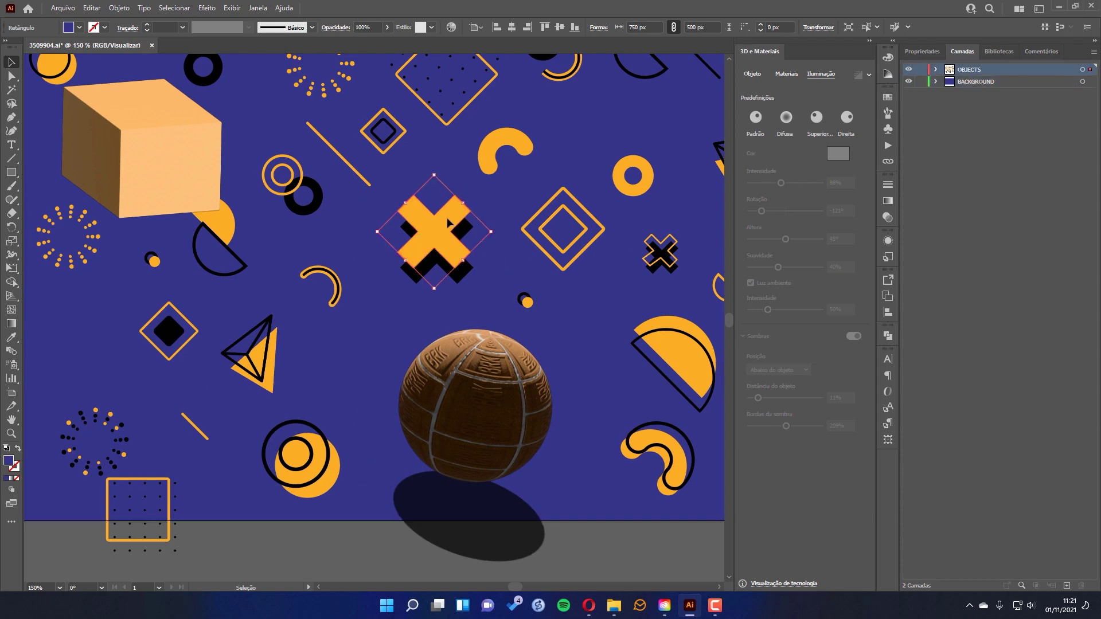
{"action": "left_click_drag", "start_coordinate": [423, 184], "coordinate": [528, 282]}
{"action": "left_click_drag", "start_coordinate": [475, 238], "coordinate": [521, 300]}
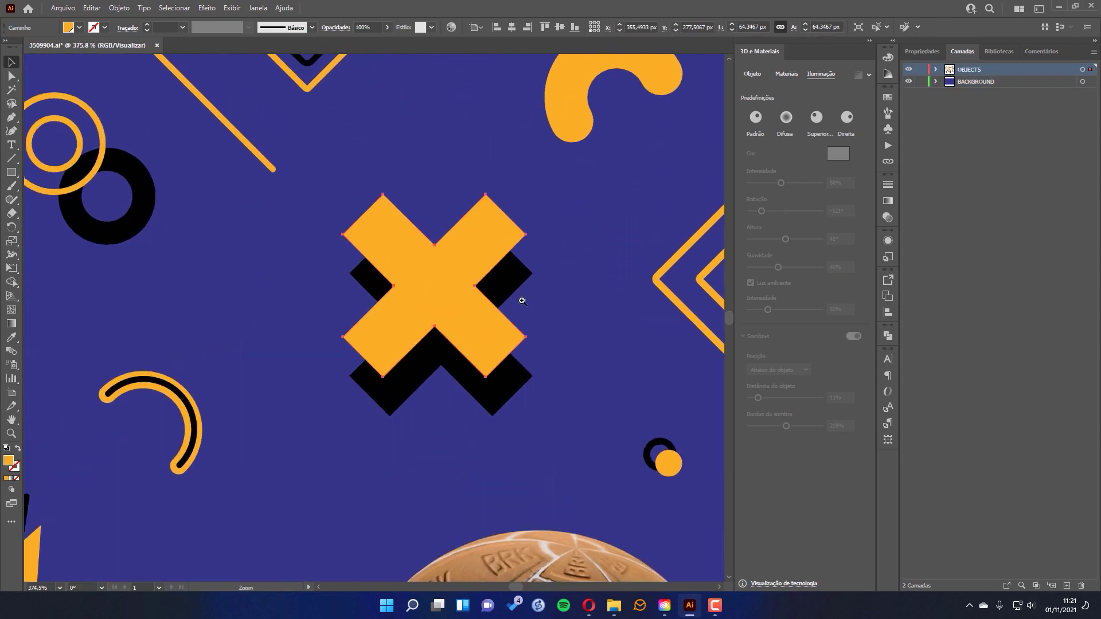
{"action": "left_click", "coordinate": [751, 76]}
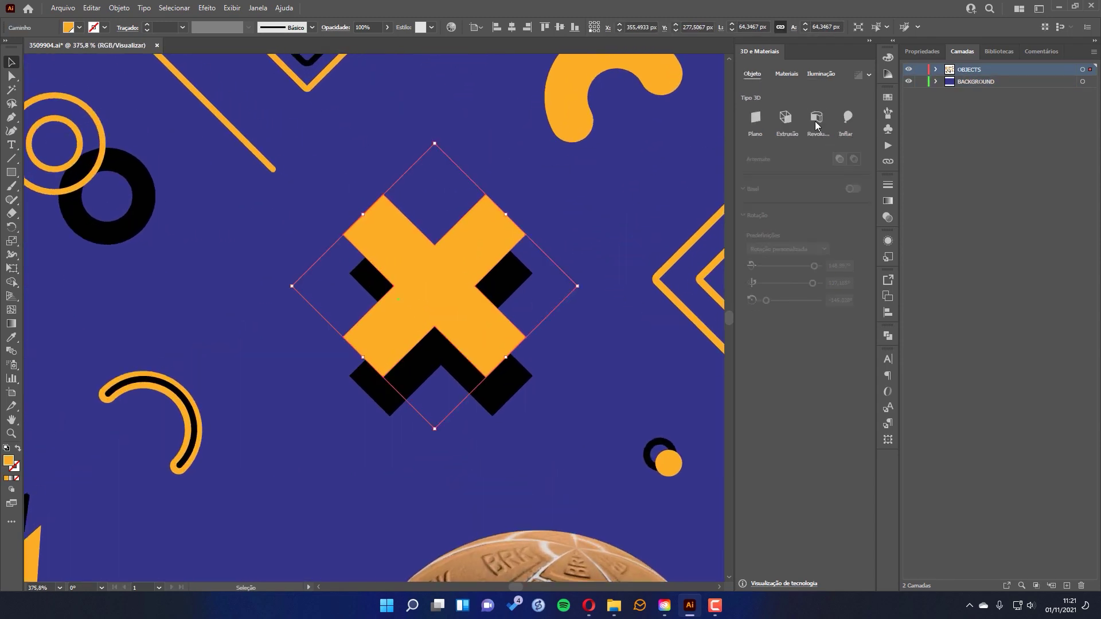
{"action": "left_click", "coordinate": [846, 118]}
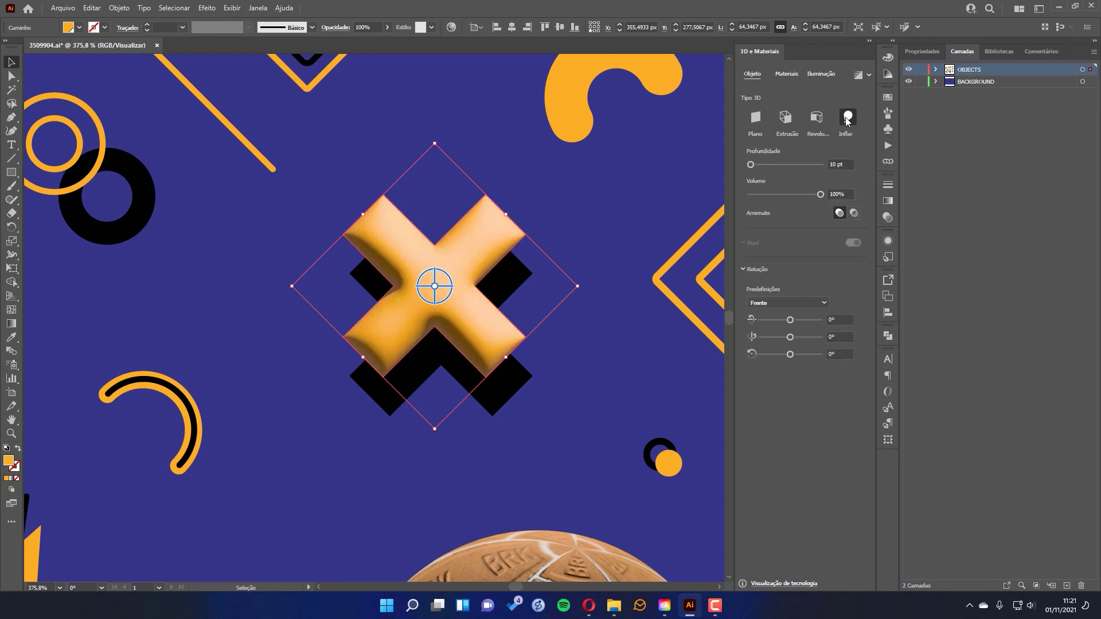
{"action": "left_click_drag", "start_coordinate": [435, 277], "coordinate": [454, 255]}
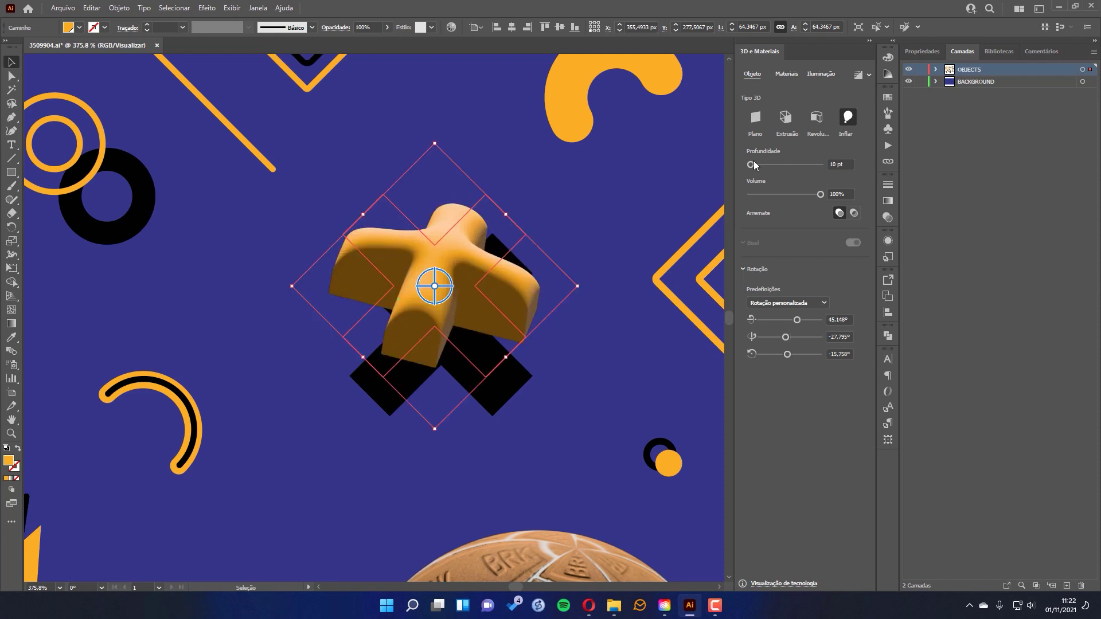
Set the inflated X's Volume to 55% and Profundidade to 16 pt, trying the hollow Arremate option but keeping the solid one.
{"action": "left_click_drag", "start_coordinate": [753, 165], "coordinate": [789, 194]}
{"action": "left_click", "coordinate": [853, 213]}
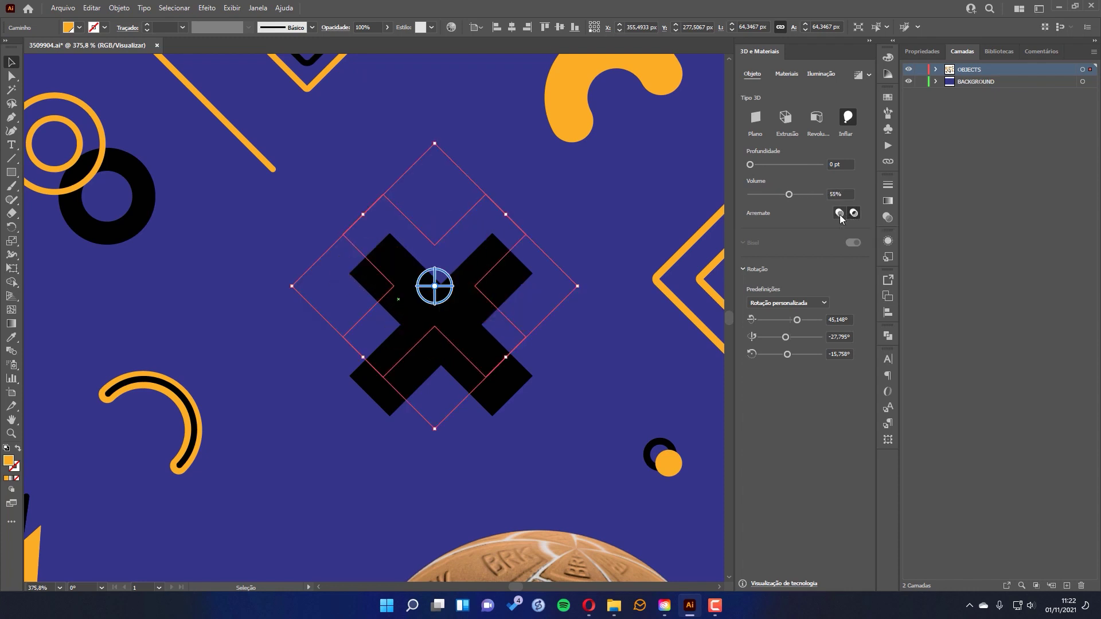
{"action": "left_click", "coordinate": [839, 213]}
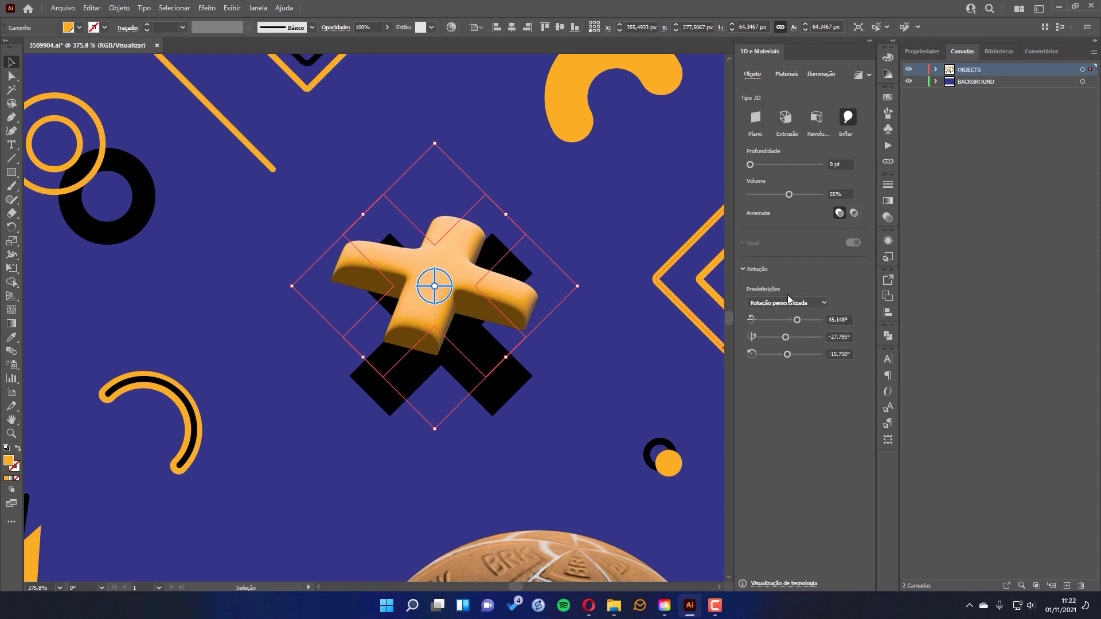
{"action": "mouse_move", "coordinate": [750, 165]}
{"action": "left_mouse_down"}
{"action": "mouse_move", "coordinate": [774, 165]}
{"action": "mouse_move", "coordinate": [753, 164]}
{"action": "left_mouse_up"}
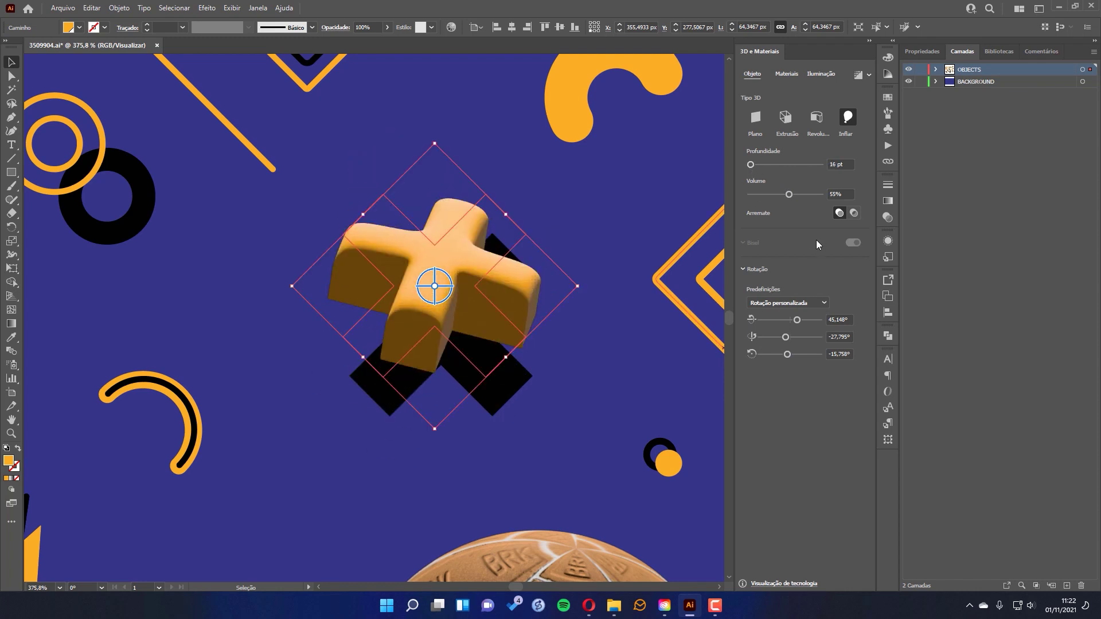
Draw a rectangle about 29 × 17.5 px in the empty upper-right area of the artboard and fill it orange.
{"action": "left_click", "coordinate": [592, 227]}
{"action": "left_click", "coordinate": [595, 271], "text": "ctrl+alt"}
{"action": "left_click", "coordinate": [595, 272], "text": "ctrl+alt"}
{"action": "left_click_drag", "start_coordinate": [593, 291], "coordinate": [540, 381]}
{"action": "left_click_drag", "start_coordinate": [459, 420], "coordinate": [458, 338]}
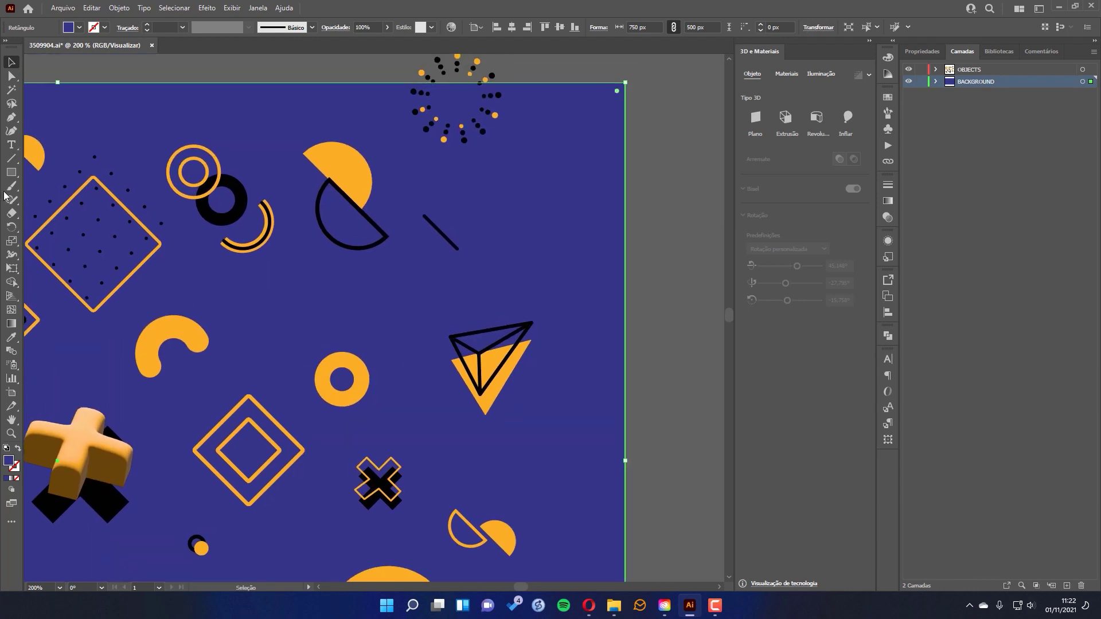
{"action": "left_click", "coordinate": [10, 172]}
{"action": "left_click_drag", "start_coordinate": [535, 175], "coordinate": [574, 200]}
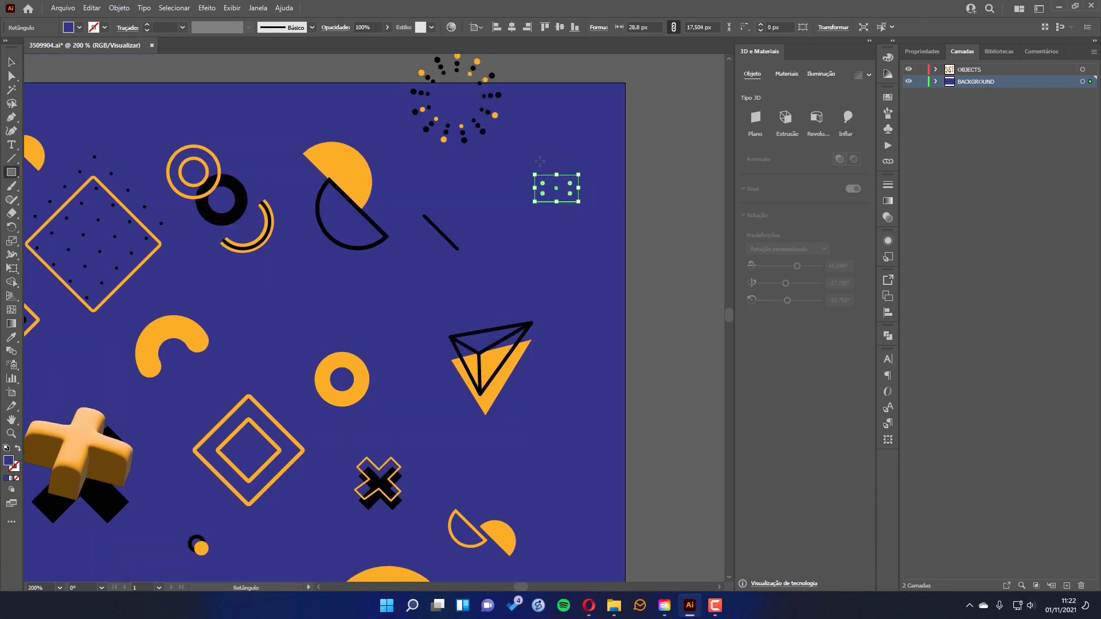
{"action": "scroll", "coordinate": [536, 153], "scroll_direction": "up", "scroll_amount": 2}
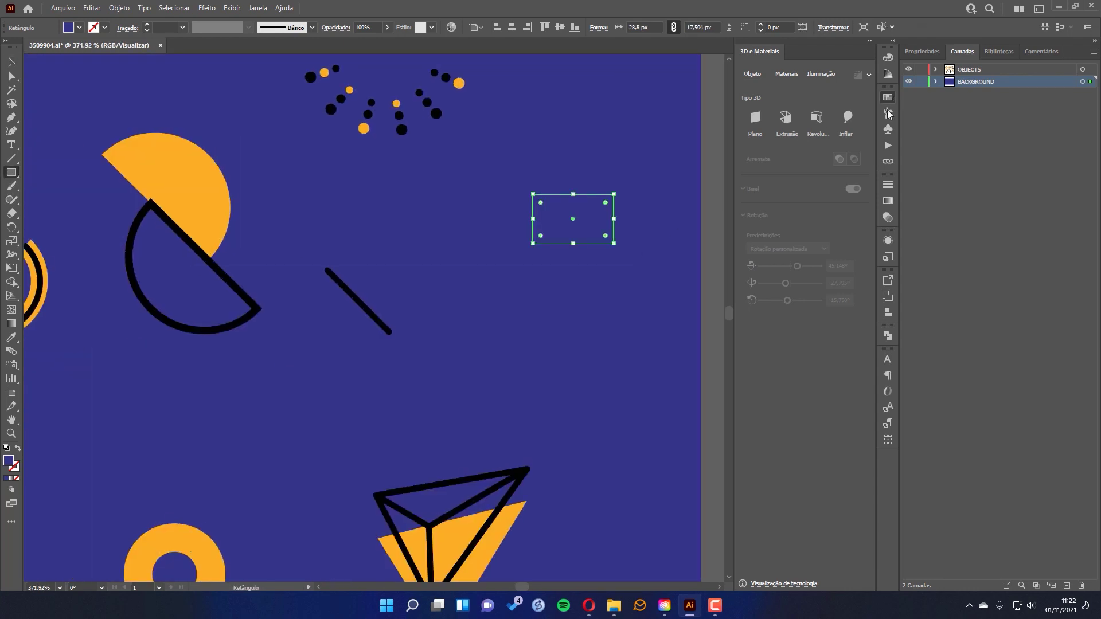
{"action": "left_click", "coordinate": [887, 98]}
{"action": "left_click", "coordinate": [785, 127]}
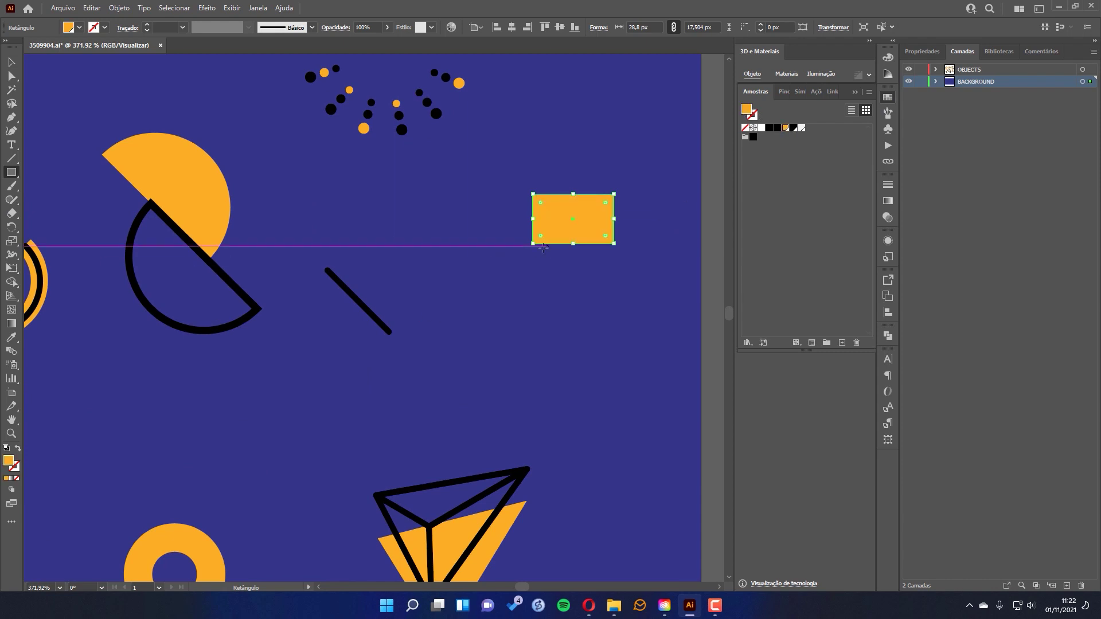
Stack two wider orange rectangles about 19 px high beneath the first, the middle about 64 px and the lowest about 91 px wide.
{"action": "left_click_drag", "start_coordinate": [554, 243], "coordinate": [662, 297]}
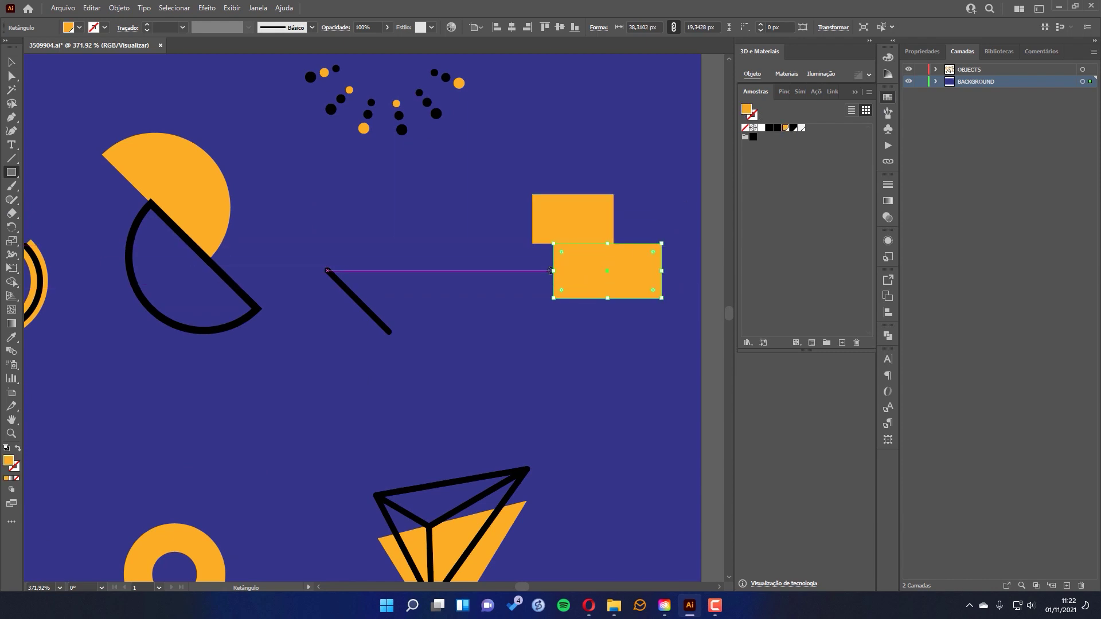
{"action": "left_click_drag", "start_coordinate": [554, 271], "coordinate": [473, 271]}
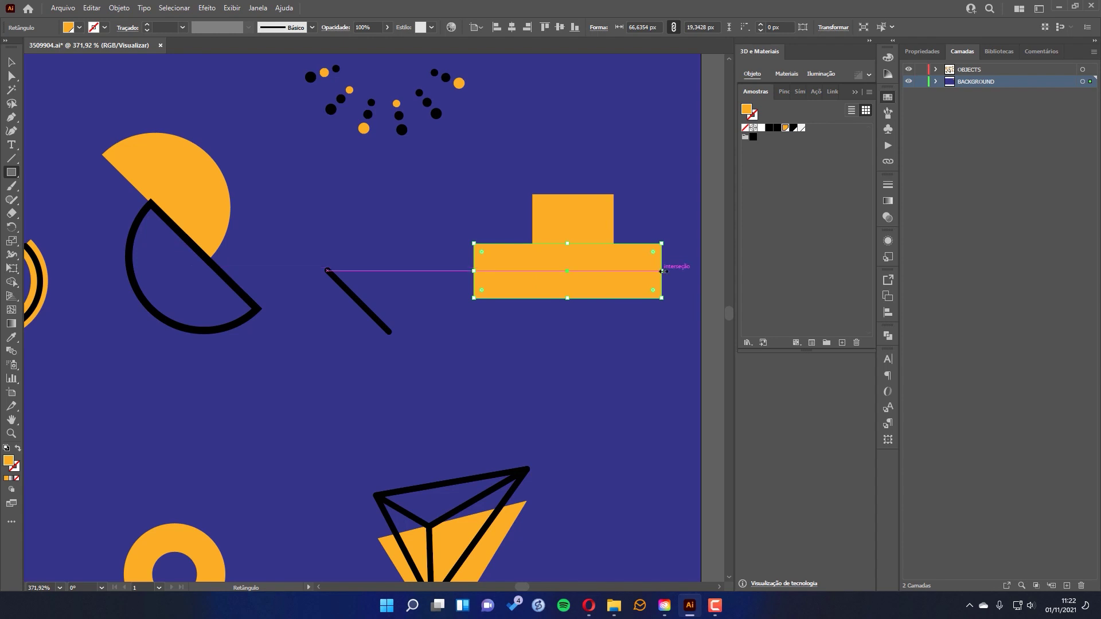
{"action": "left_click_drag", "start_coordinate": [662, 271], "coordinate": [692, 330]}
{"action": "key", "text": "v"}
{"action": "left_click_drag", "start_coordinate": [605, 308], "coordinate": [605, 300]}
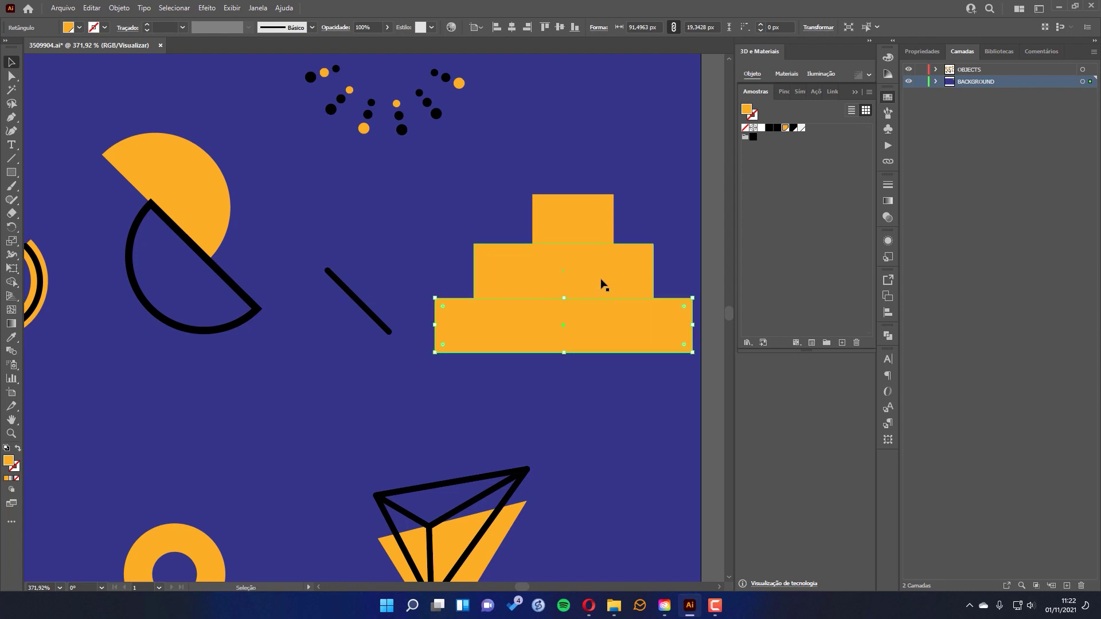
Align the three stacked rectangles on their horizontal centers.
{"action": "left_click", "coordinate": [590, 258], "text": "shift"}
{"action": "left_click", "coordinate": [572, 221], "text": "shift"}
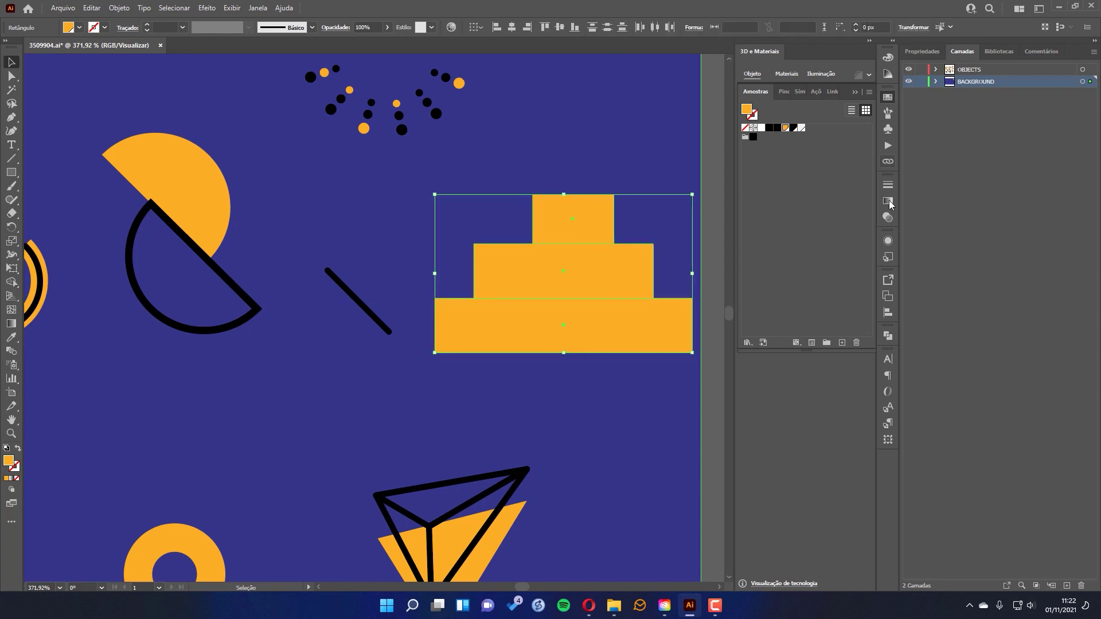
{"action": "left_click", "coordinate": [888, 313]}
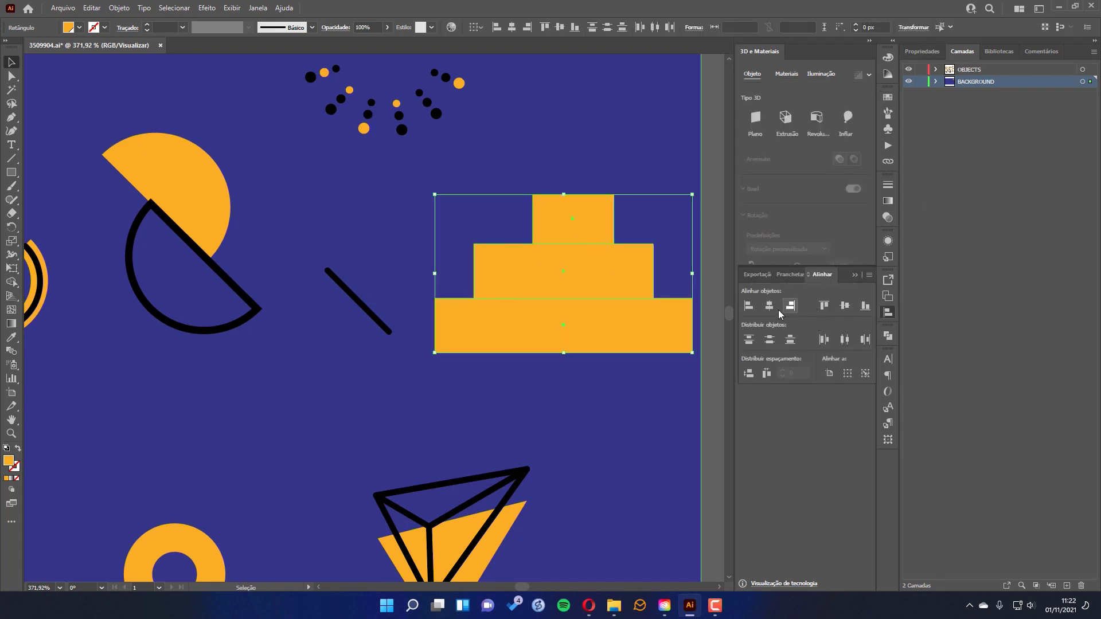
{"action": "left_click", "coordinate": [769, 305]}
{"action": "left_click", "coordinate": [657, 123]}
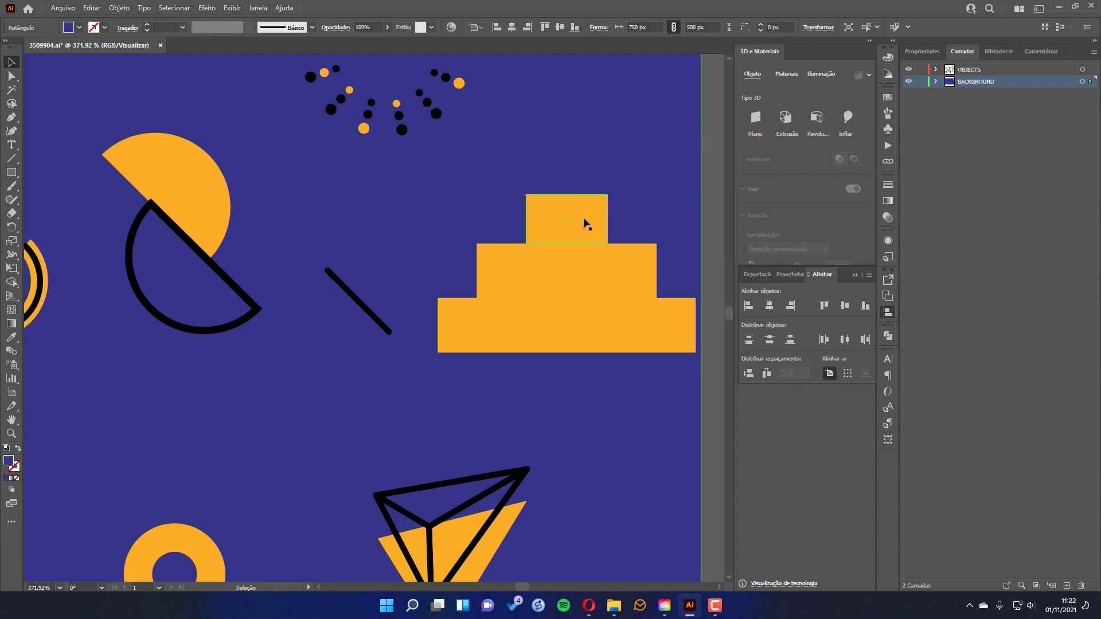
Recolor the middle rectangle magenta and the lowest one green from the color guide's harmony shades.
{"action": "left_click", "coordinate": [585, 258]}
{"action": "left_click", "coordinate": [887, 97]}
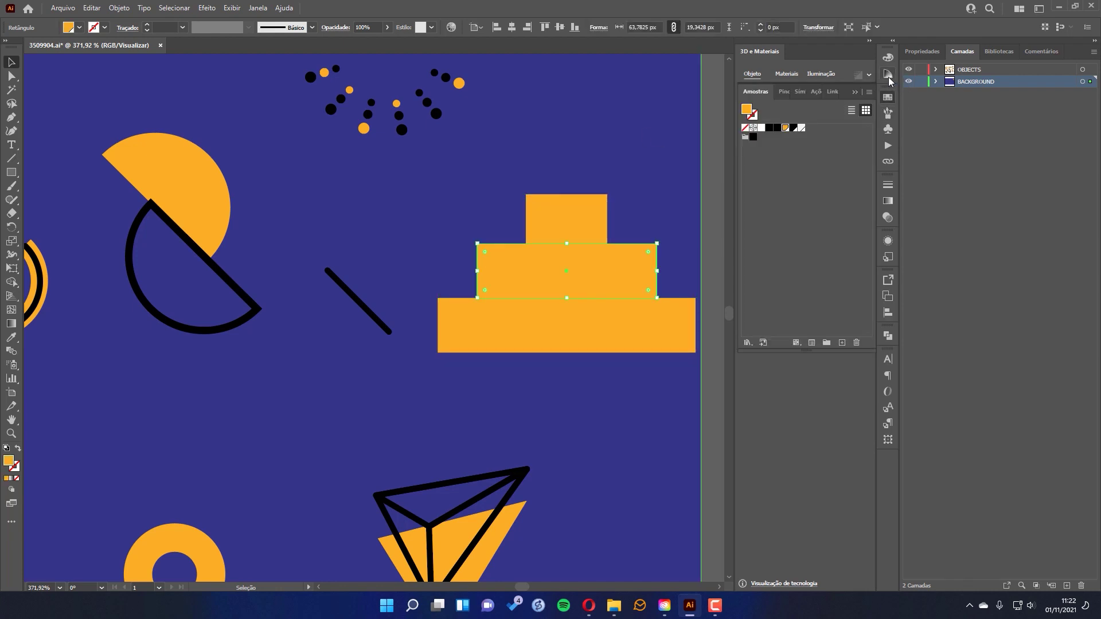
{"action": "left_click", "coordinate": [887, 57]}
{"action": "left_click", "coordinate": [887, 58]}
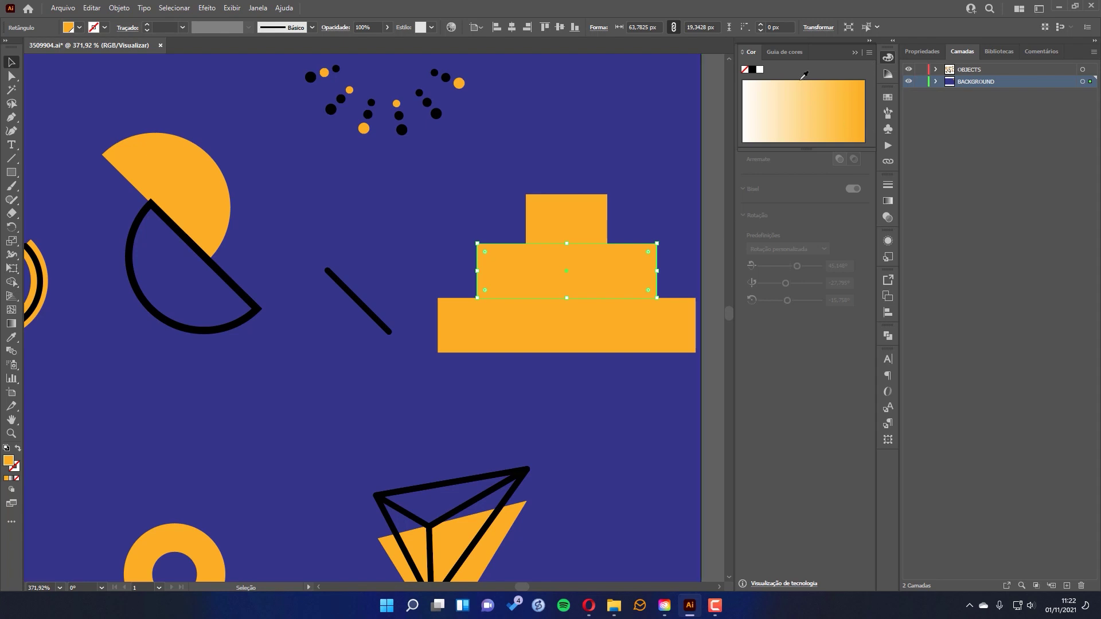
{"action": "left_click", "coordinate": [886, 79]}
{"action": "left_click", "coordinate": [805, 132]}
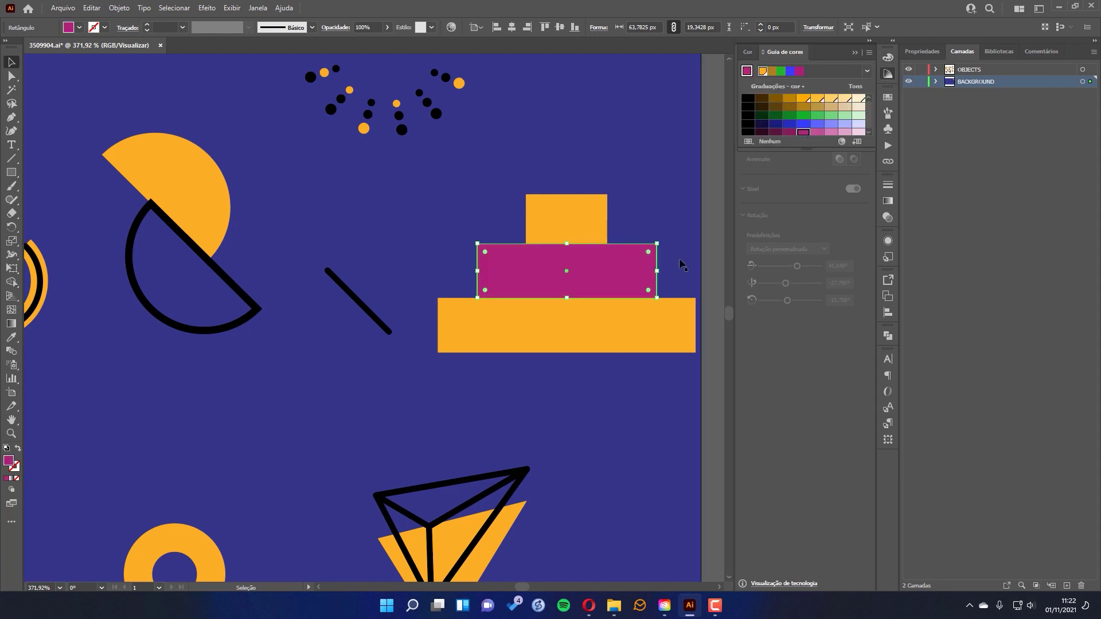
{"action": "left_click", "coordinate": [681, 313]}
{"action": "left_click", "coordinate": [804, 115]}
{"action": "left_click", "coordinate": [648, 279]}
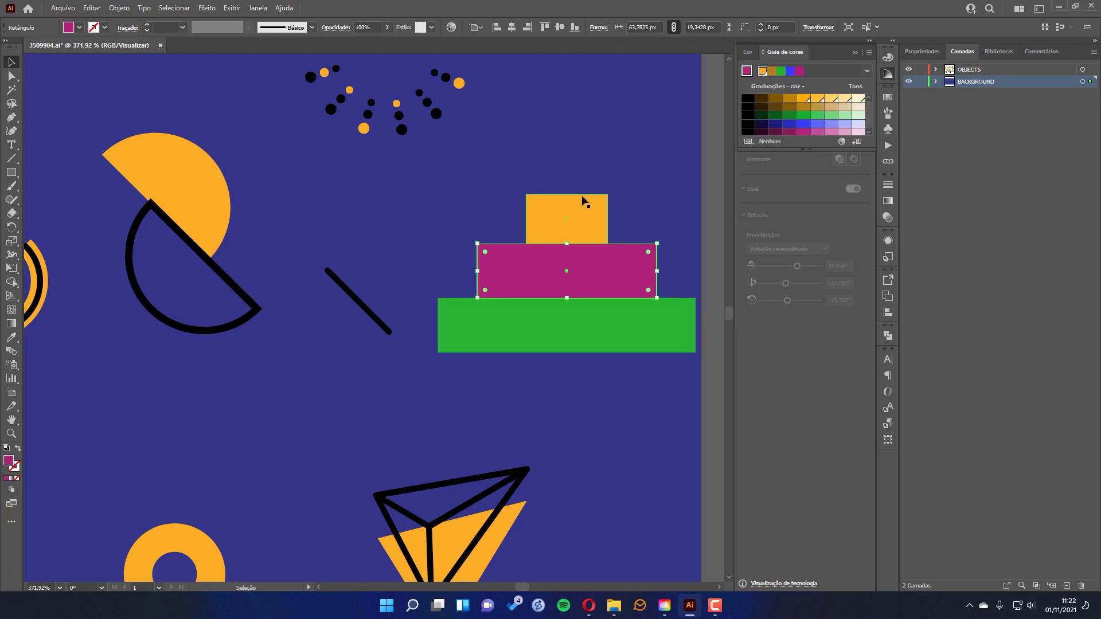
Group the orange, magenta and green rectangles within the BACKGROUND layer.
{"action": "left_click", "coordinate": [585, 203]}
{"action": "left_click", "coordinate": [620, 281], "text": "shift"}
{"action": "left_click", "coordinate": [651, 336], "text": "shift"}
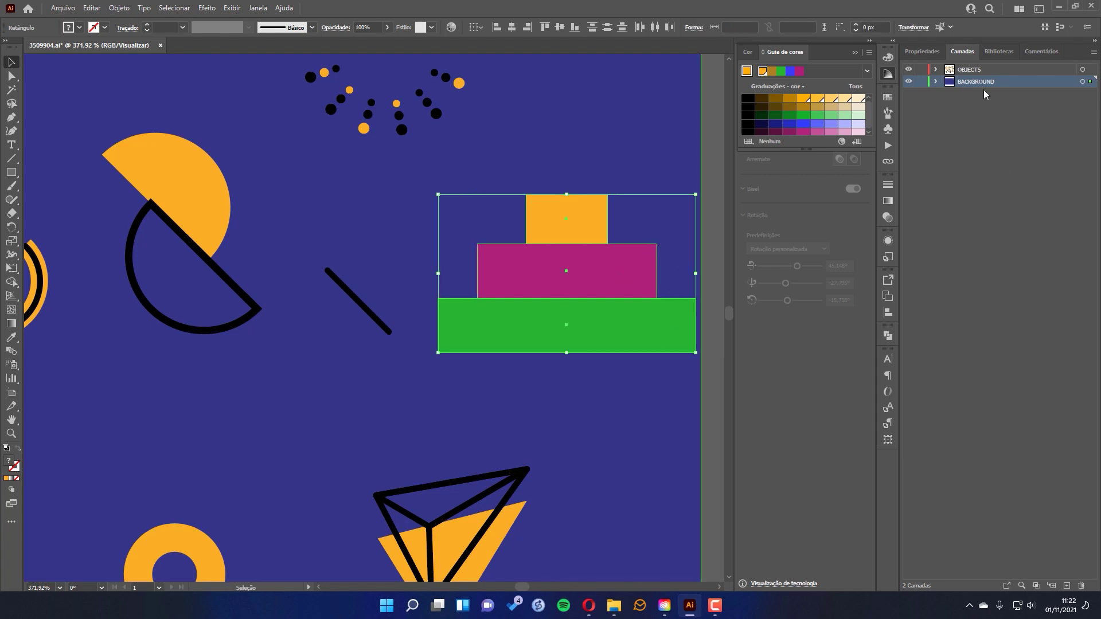
{"action": "left_click", "coordinate": [935, 82]}
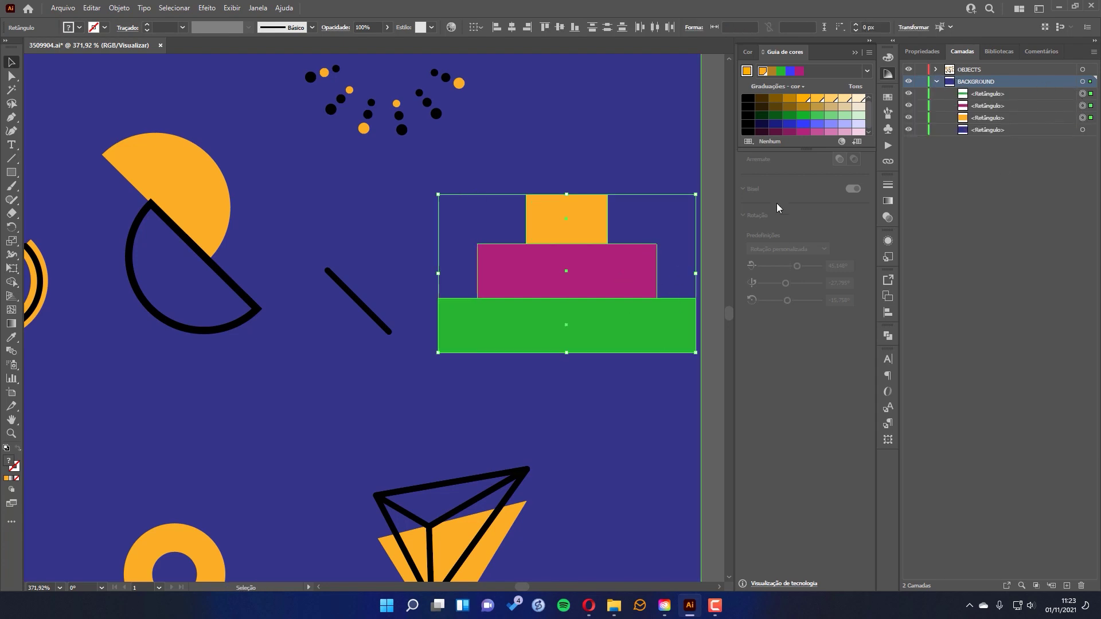
{"action": "key", "text": "ctrl+g"}
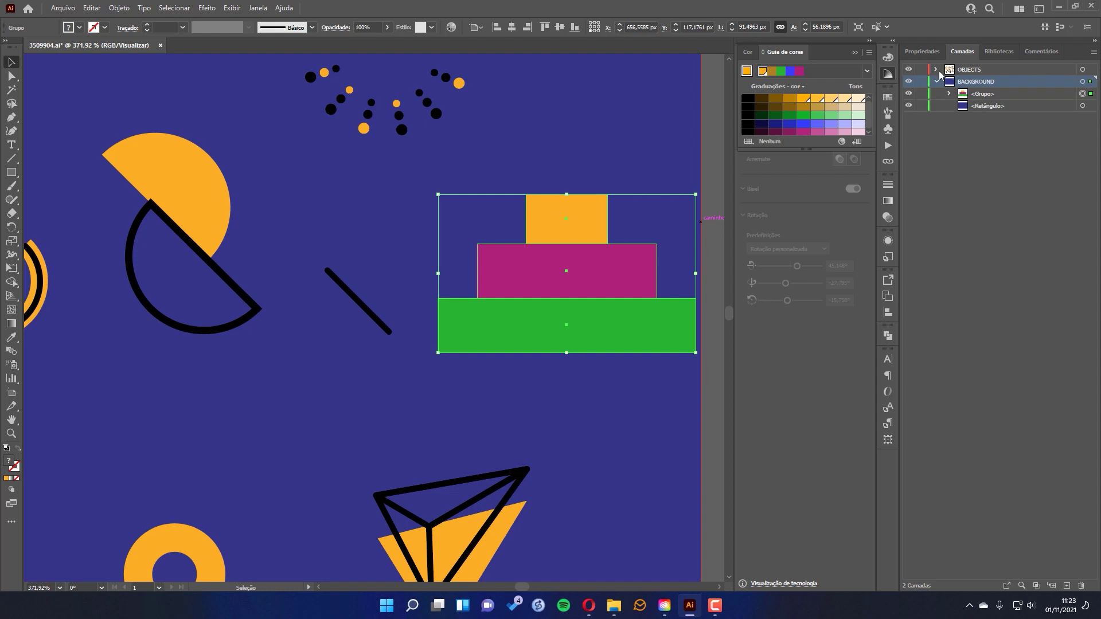
Apply the Extrusão 3D type to the group and shift the extruded stack slightly left.
{"action": "left_click", "coordinate": [888, 74]}
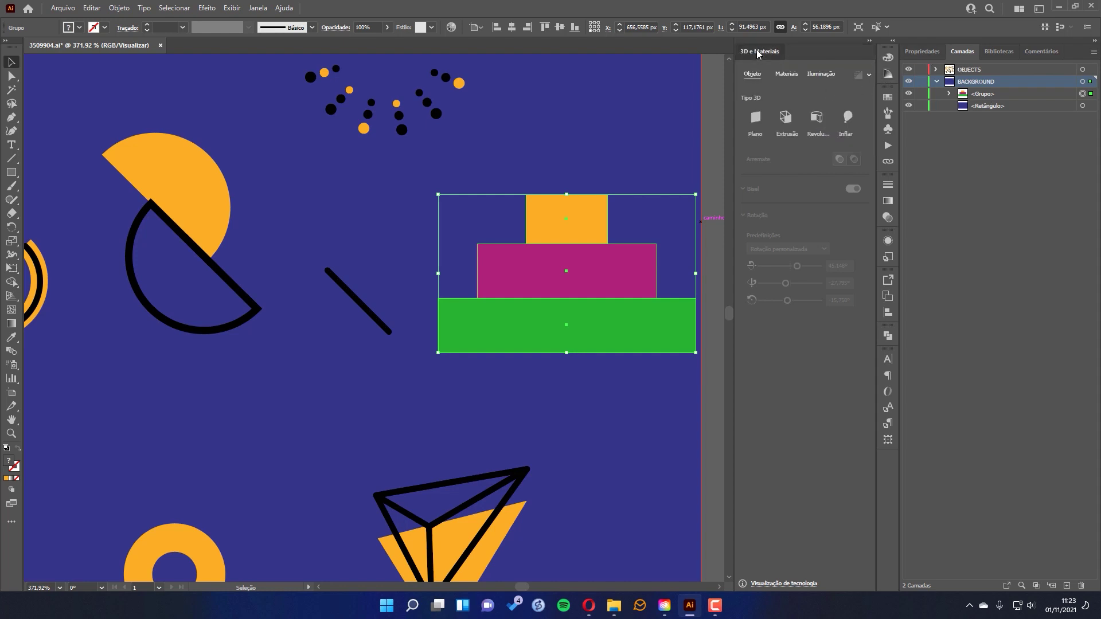
{"action": "left_click", "coordinate": [785, 117]}
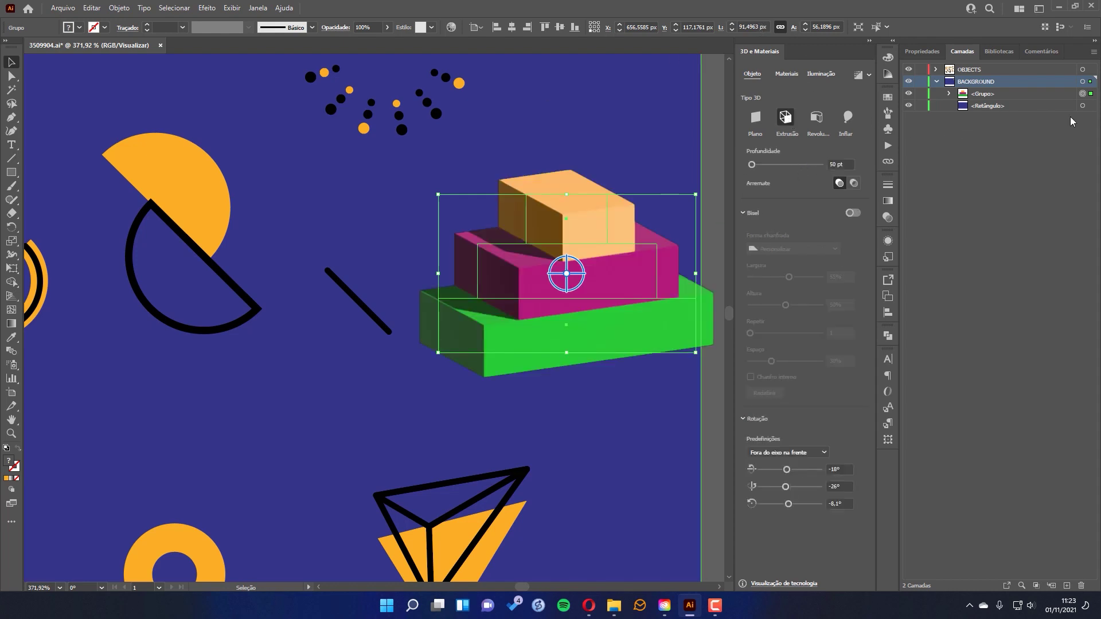
{"action": "left_click", "coordinate": [948, 94]}
{"action": "left_click", "coordinate": [948, 93]}
{"action": "left_click_drag", "start_coordinate": [590, 256], "coordinate": [563, 262]}
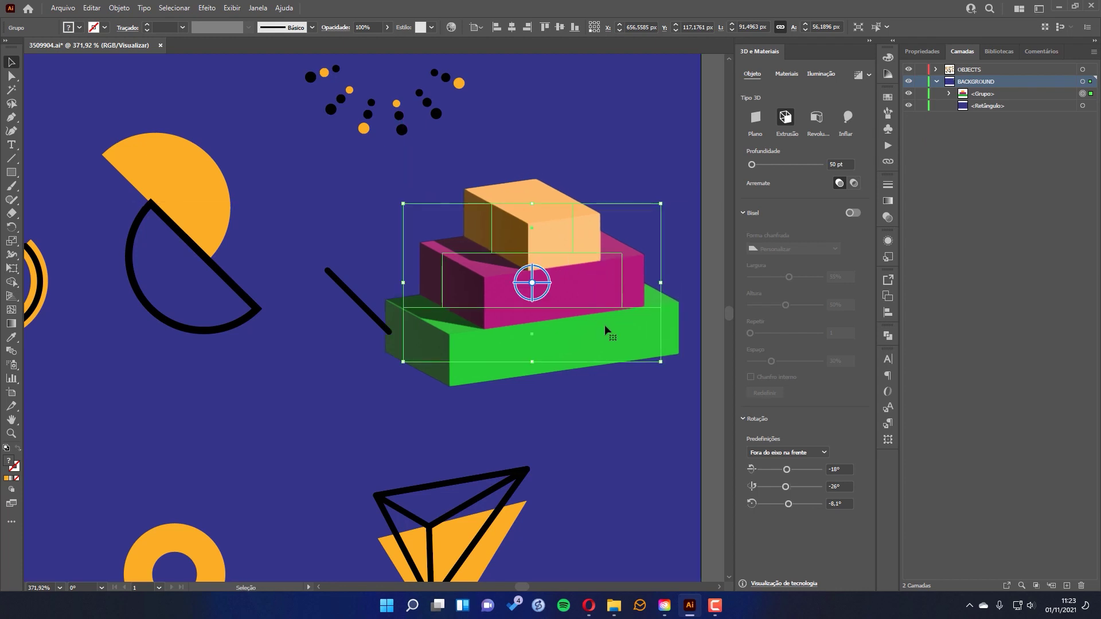
{"action": "left_click", "coordinate": [716, 192]}
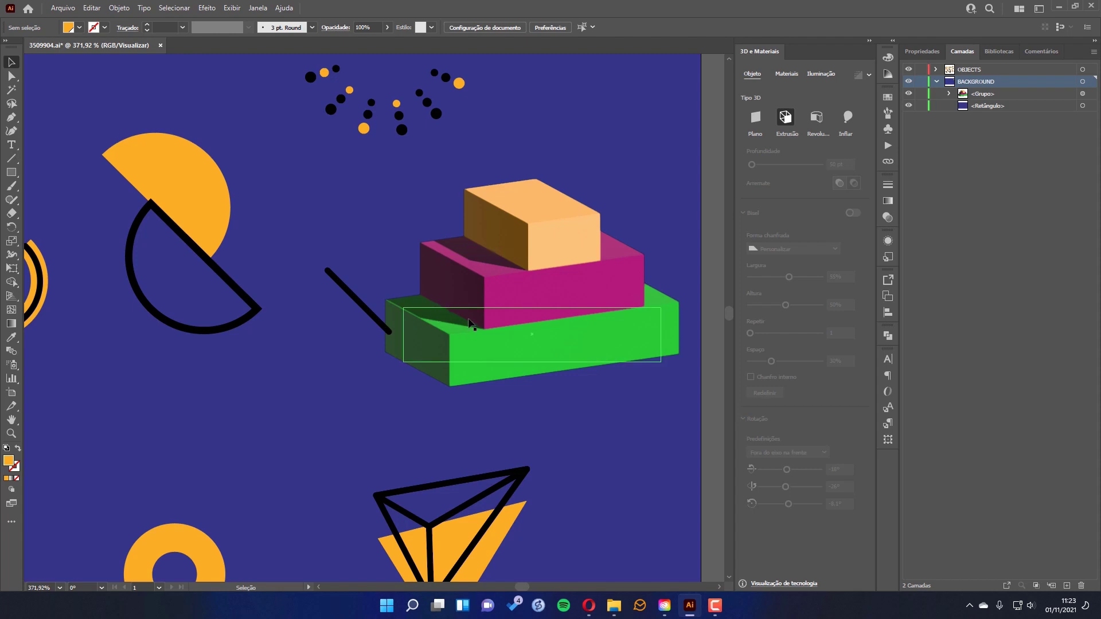
{"action": "left_click", "coordinate": [585, 351]}
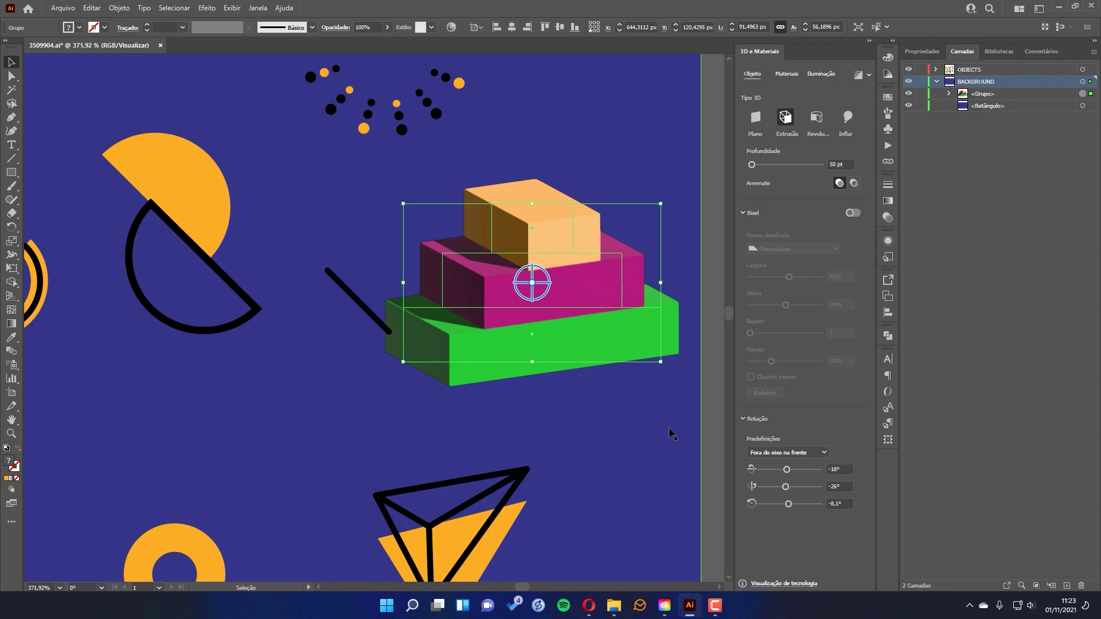
Isolate the group, round the orange rectangle's corners to about 5.35 px and stretch it upward to about 49 px tall.
{"action": "double_click", "coordinate": [573, 221]}
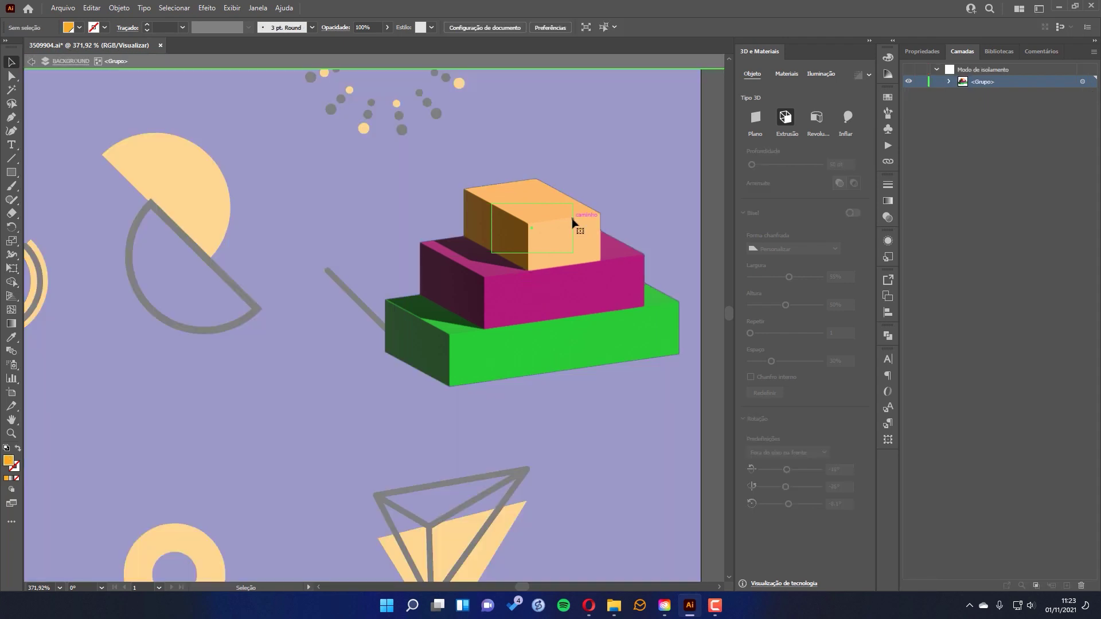
{"action": "left_click", "coordinate": [573, 221]}
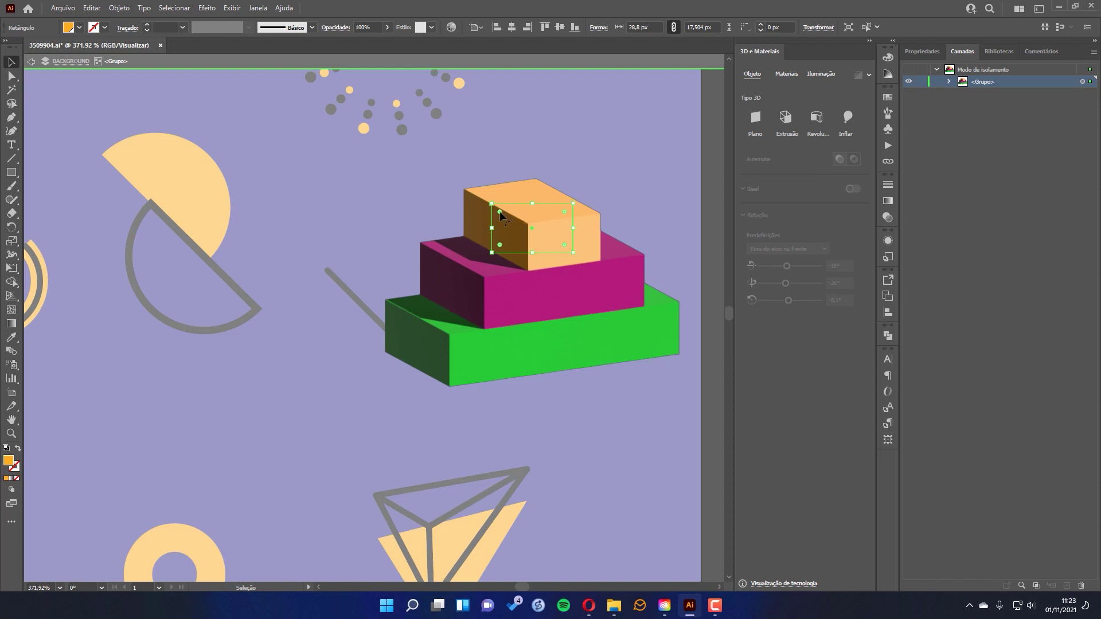
{"action": "left_click_drag", "start_coordinate": [499, 211], "coordinate": [505, 221]}
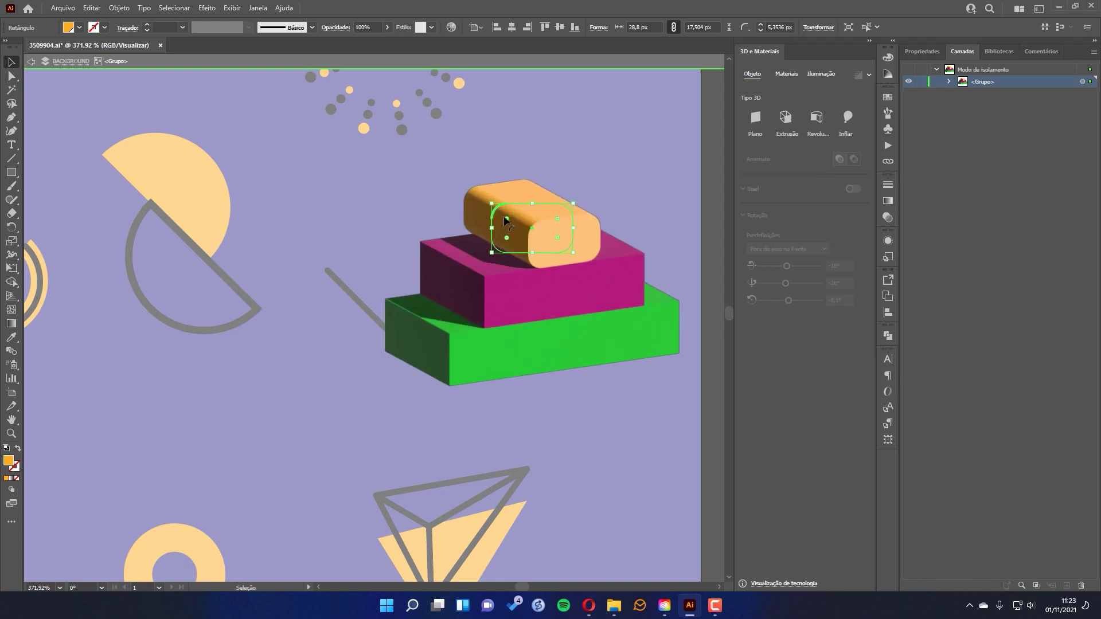
{"action": "left_click_drag", "start_coordinate": [506, 214], "coordinate": [532, 114]}
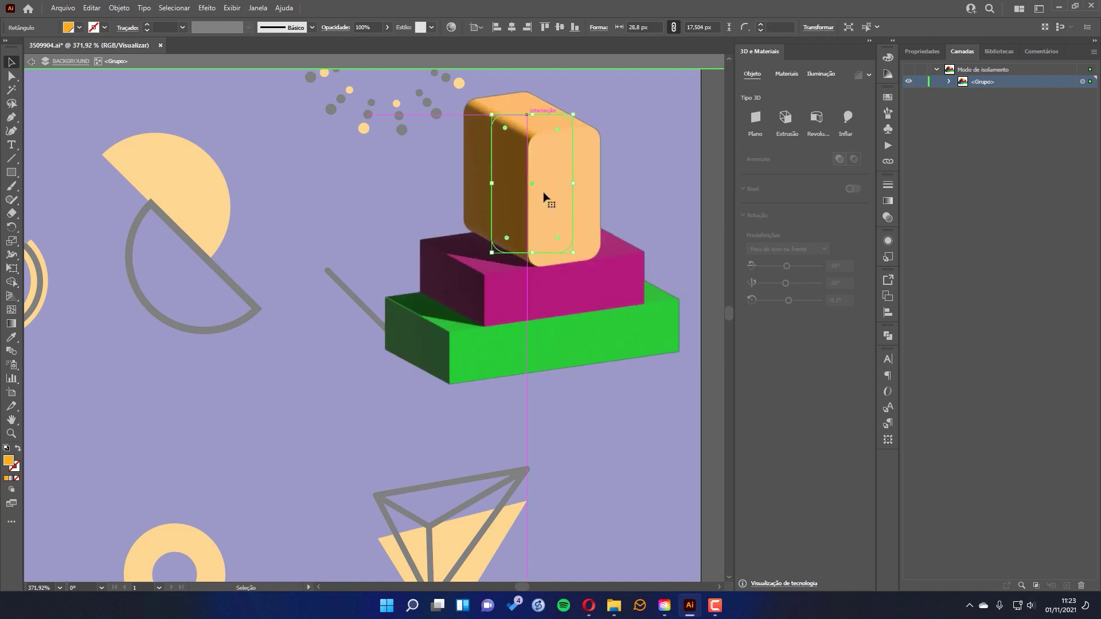
Move the green rectangle's two top corner points inward to the magenta block's edges, forming a trapezoid, and exit isolation mode.
{"action": "left_click", "coordinate": [461, 324]}
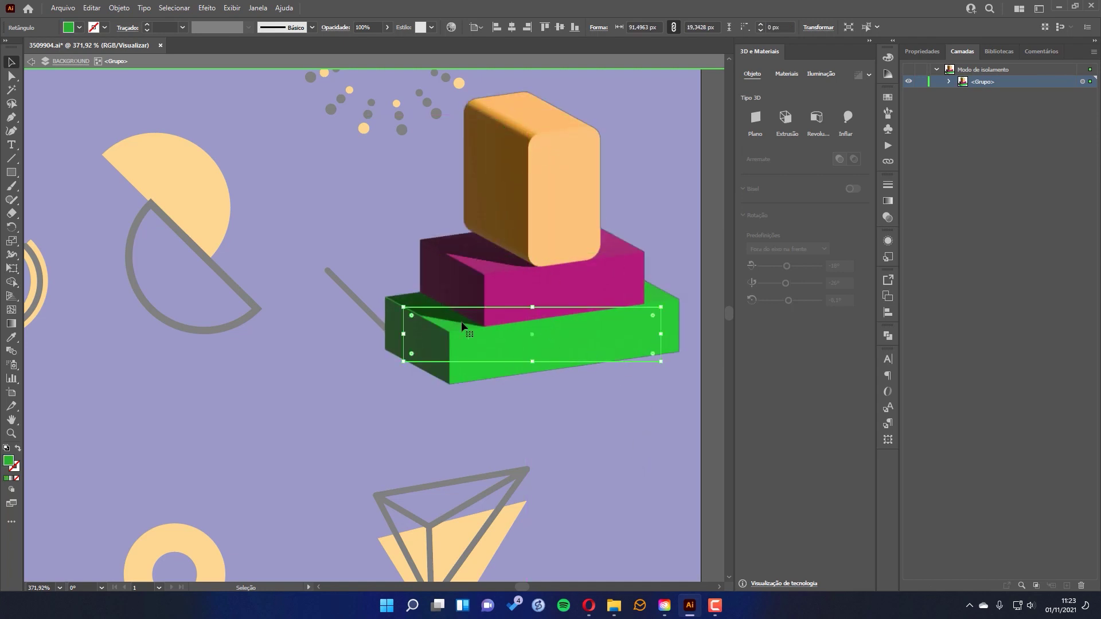
{"action": "key", "text": "a"}
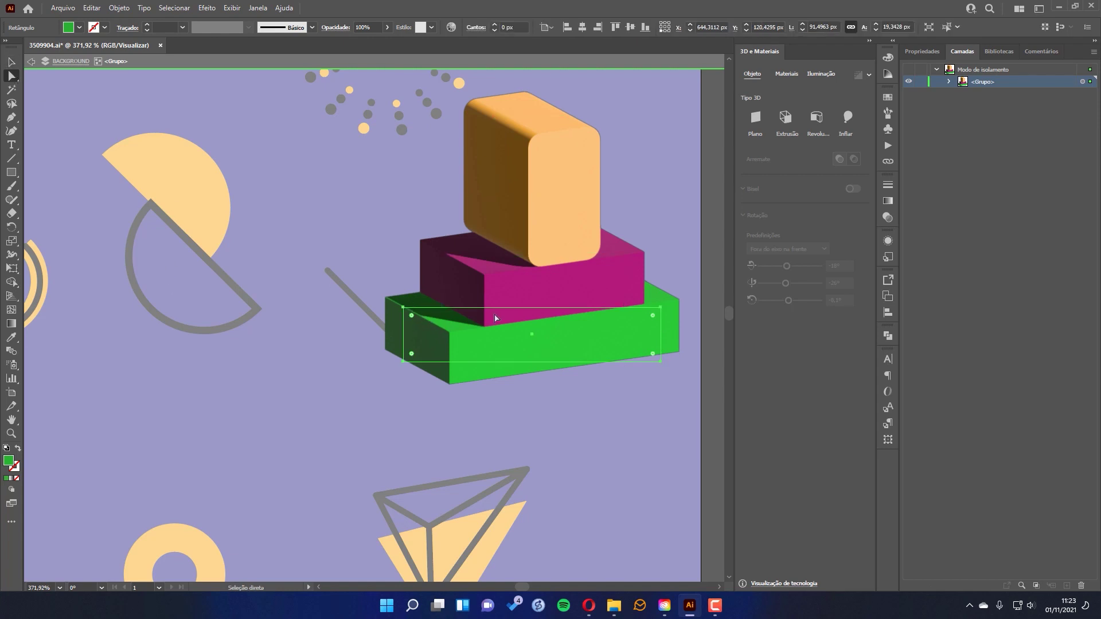
{"action": "left_click_drag", "start_coordinate": [413, 310], "coordinate": [441, 308]}
{"action": "key", "text": "ctrl+z"}
{"action": "left_click", "coordinate": [403, 309]}
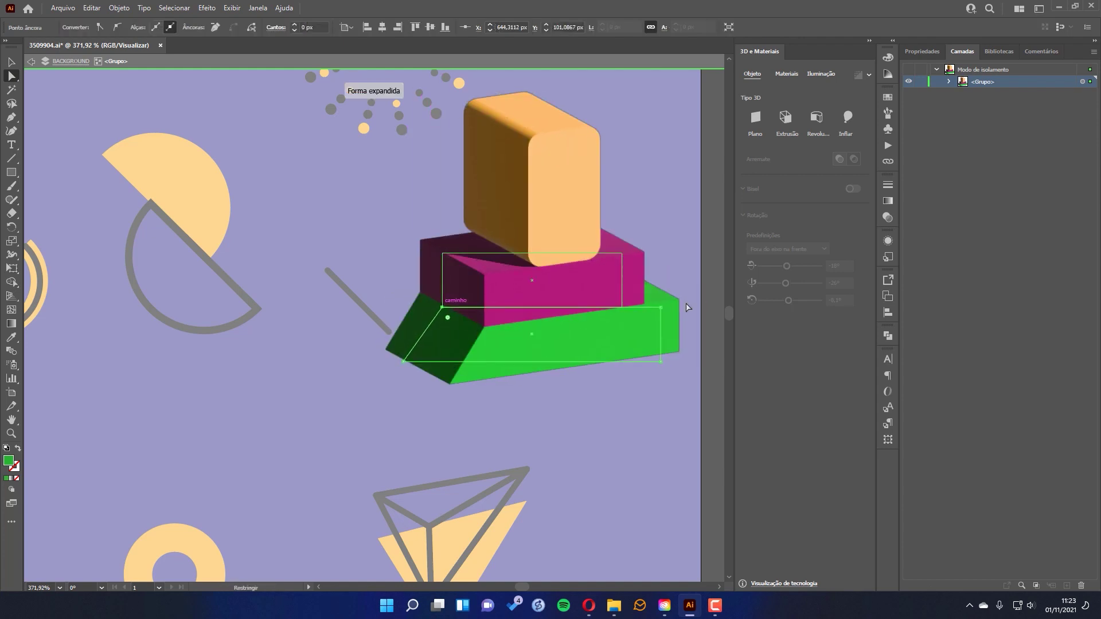
{"action": "left_click_drag", "start_coordinate": [661, 308], "coordinate": [621, 307]}
{"action": "key", "text": "v"}
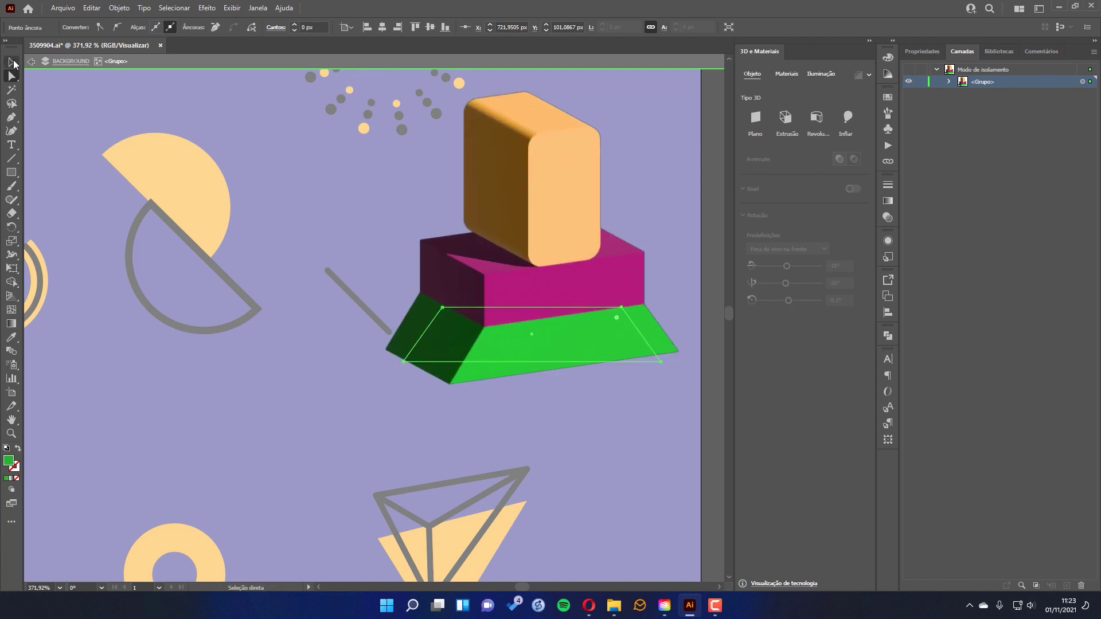
{"action": "double_click", "coordinate": [707, 271]}
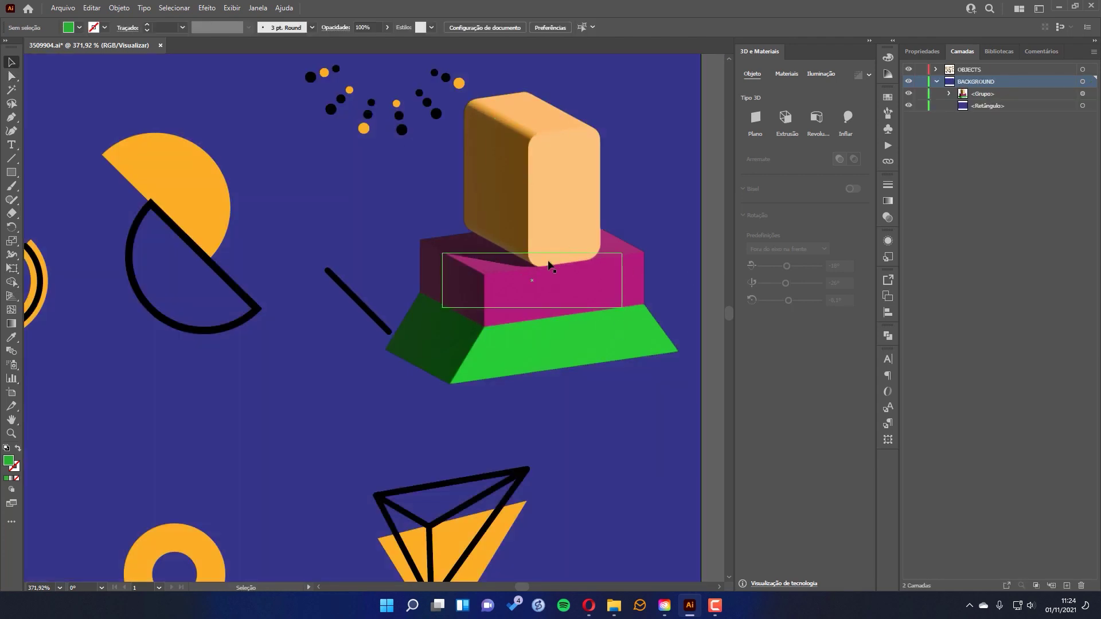
Move the extruded stack slightly downward and set its light Rotação to 165°.
{"action": "left_click_drag", "start_coordinate": [563, 224], "coordinate": [572, 251]}
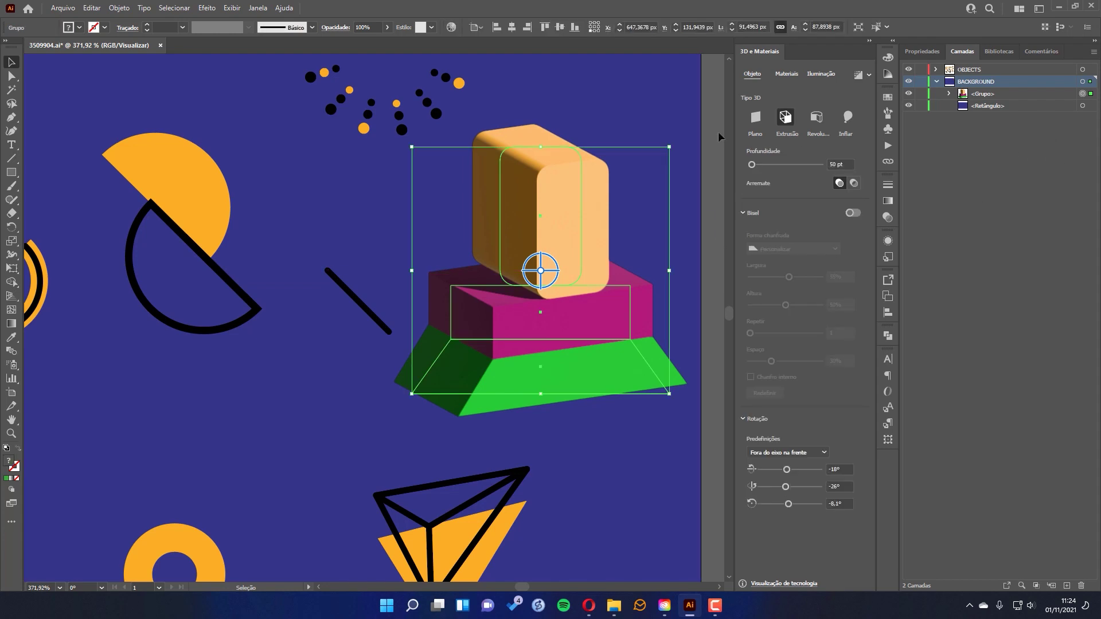
{"action": "left_click", "coordinate": [578, 203]}
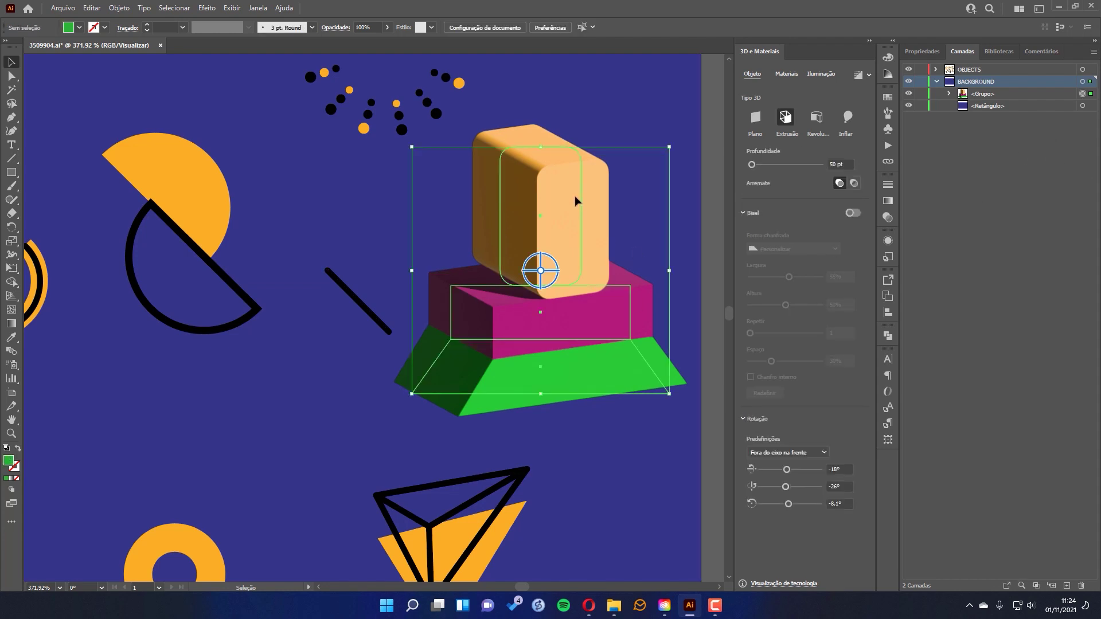
{"action": "left_click", "coordinate": [820, 73]}
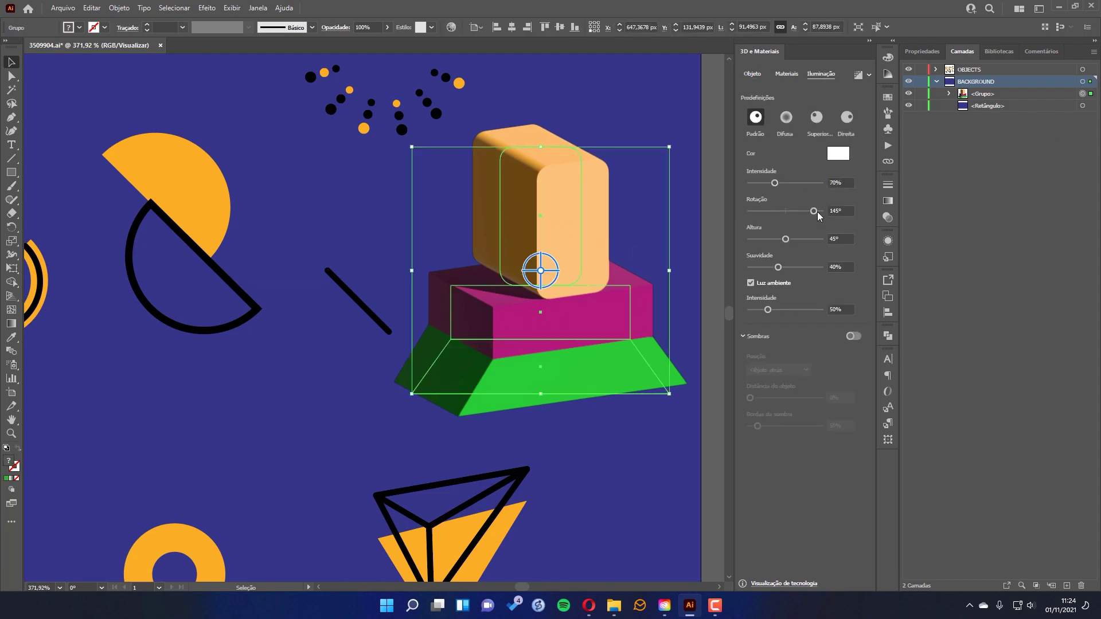
{"action": "mouse_move", "coordinate": [817, 215]}
{"action": "left_mouse_down"}
{"action": "mouse_move", "coordinate": [766, 222]}
{"action": "mouse_move", "coordinate": [817, 225]}
{"action": "left_mouse_up"}
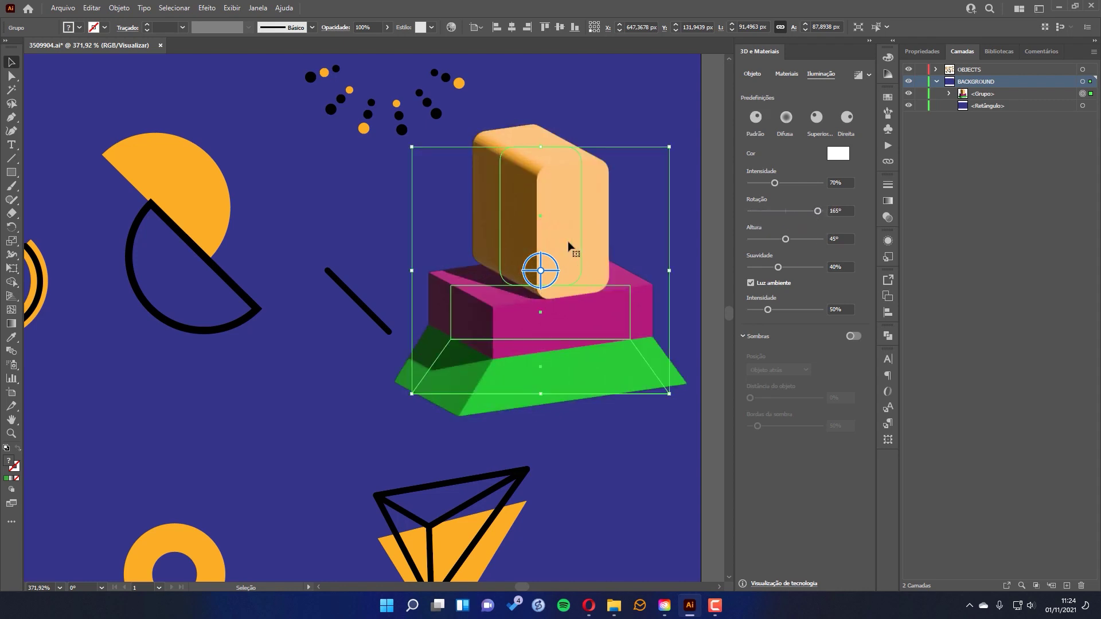
Deselect the extruded stack, fit the artboard in view and open the recent file 6000717.ai.
{"action": "left_click", "coordinate": [704, 229]}
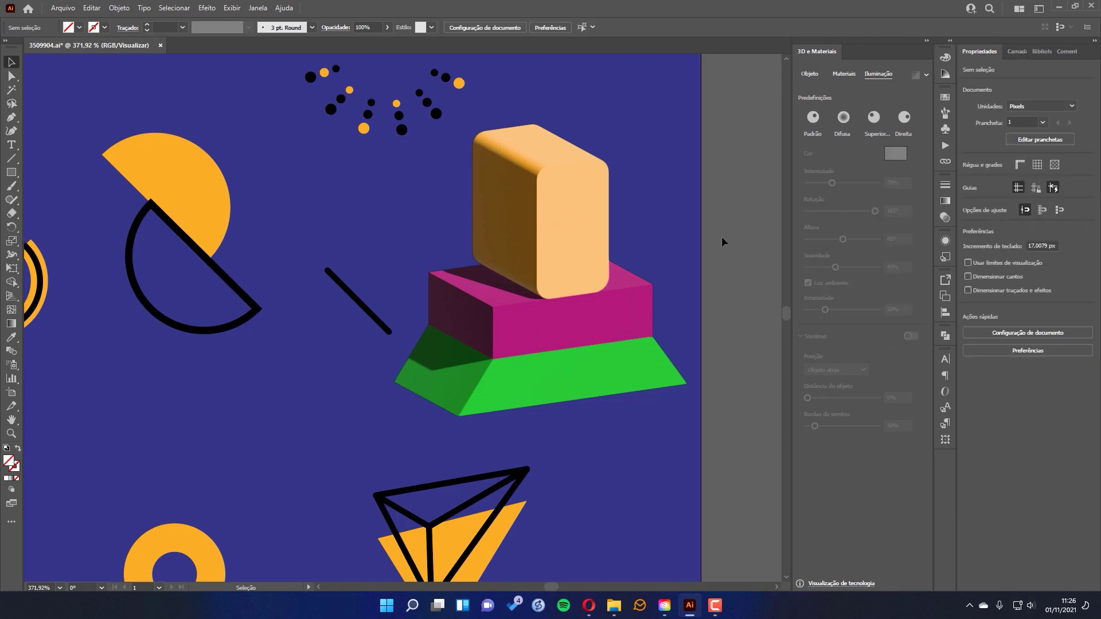
{"action": "key", "text": "ctrl+0"}
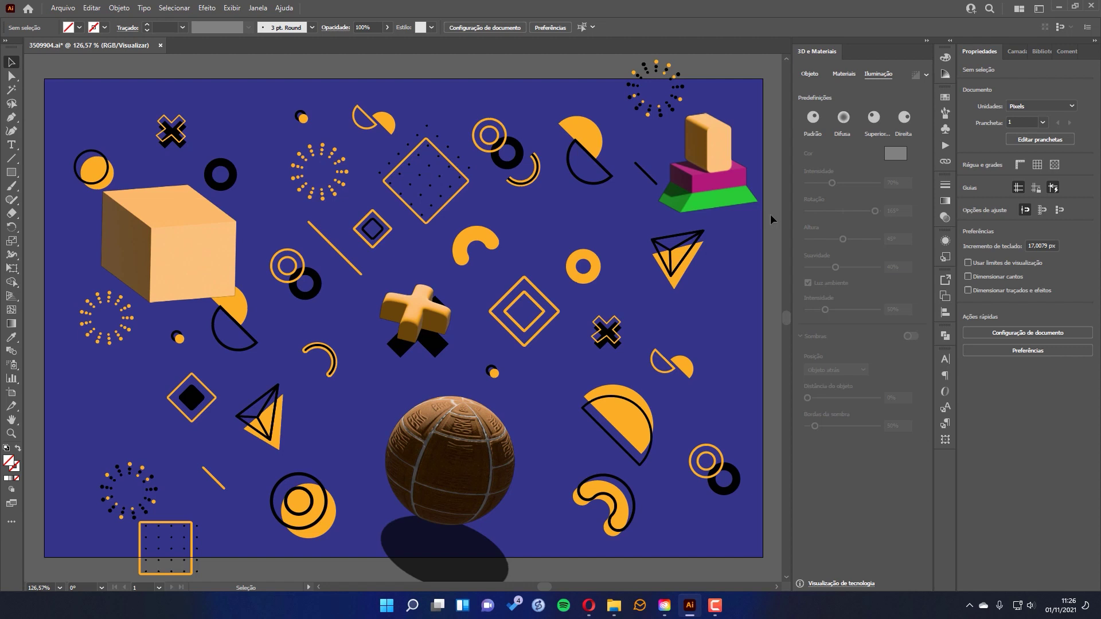
{"action": "left_click", "coordinate": [62, 8]}
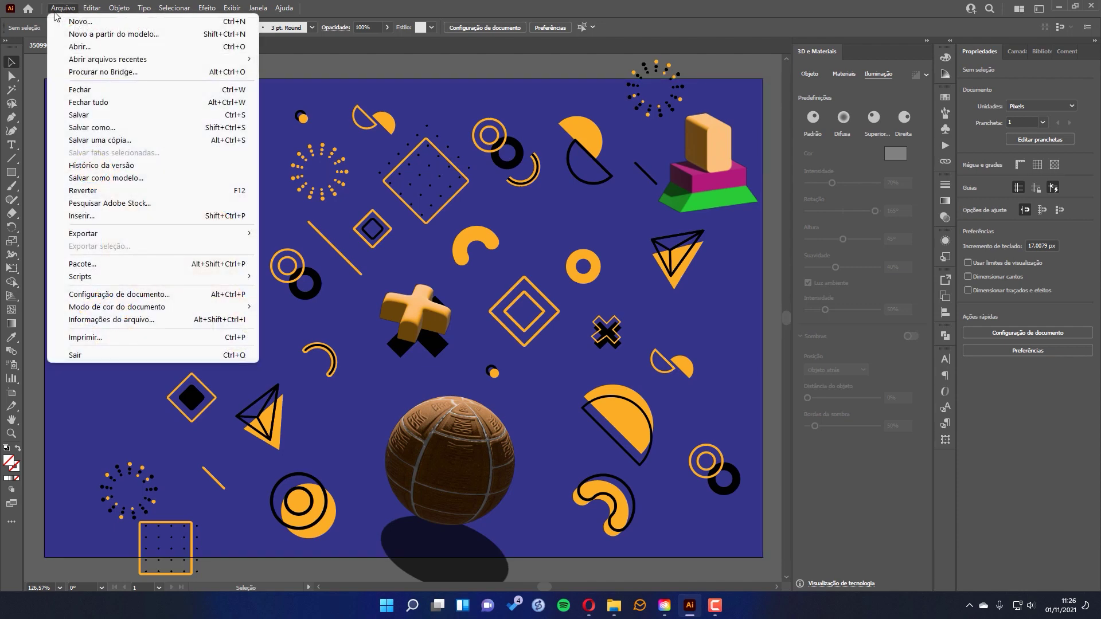
{"action": "mouse_move", "coordinate": [138, 67]}
{"action": "left_click", "coordinate": [308, 67]}
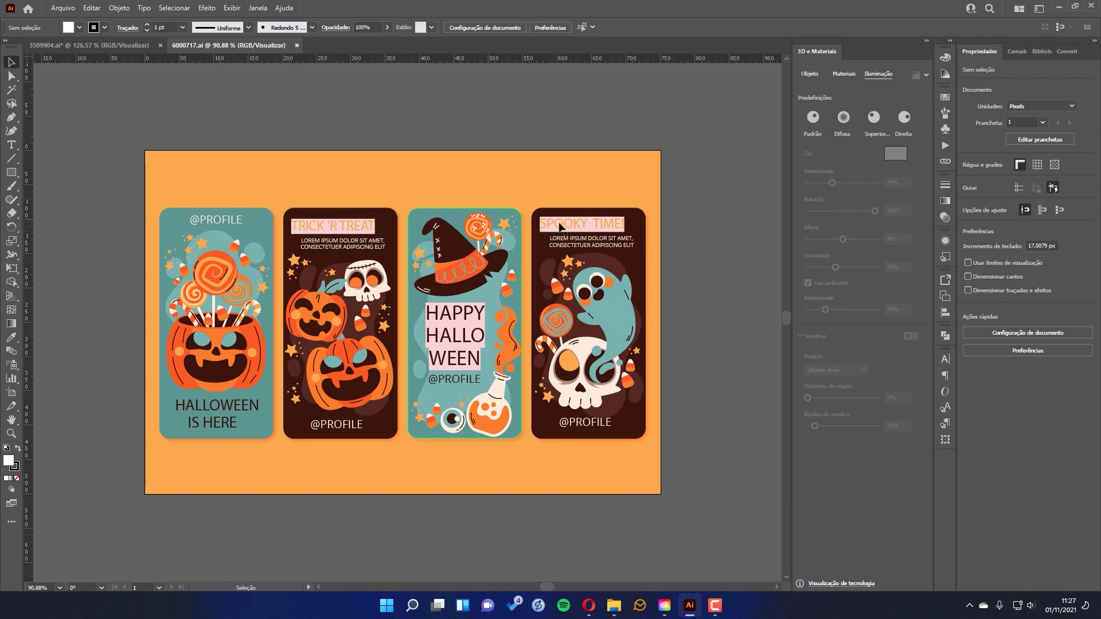
Ungroup the SPOOKY TIME! card and select its heading to check which font it uses.
{"action": "left_click", "coordinate": [605, 228]}
{"action": "left_click", "coordinate": [673, 251]}
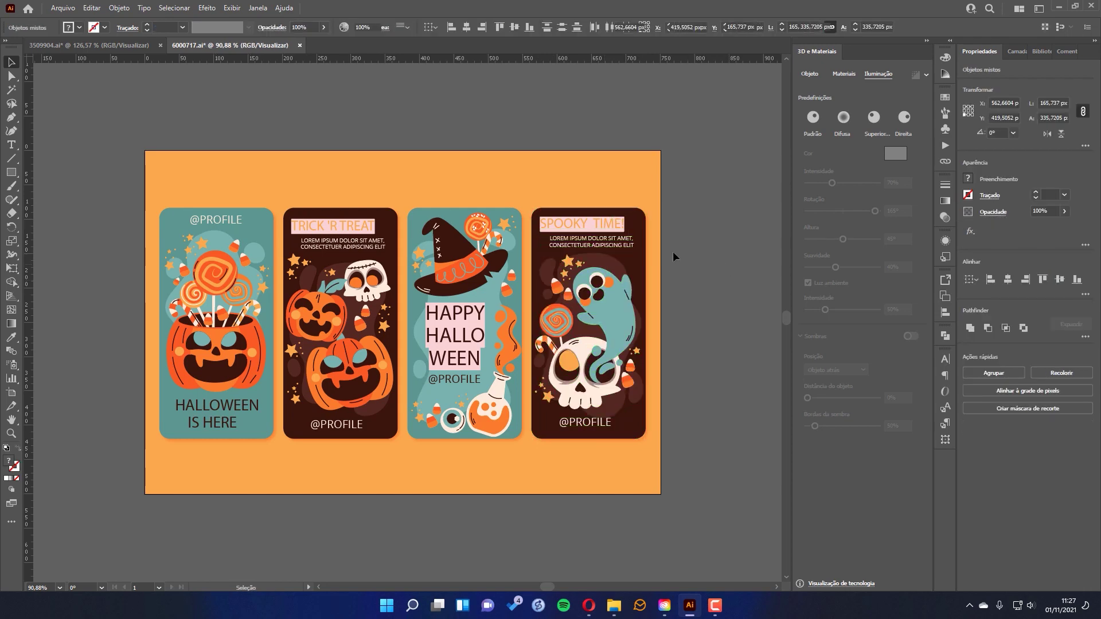
{"action": "left_click", "coordinate": [614, 224]}
{"action": "key", "text": "ctrl+shift+g"}
{"action": "key", "text": "ctrl+shift+h"}
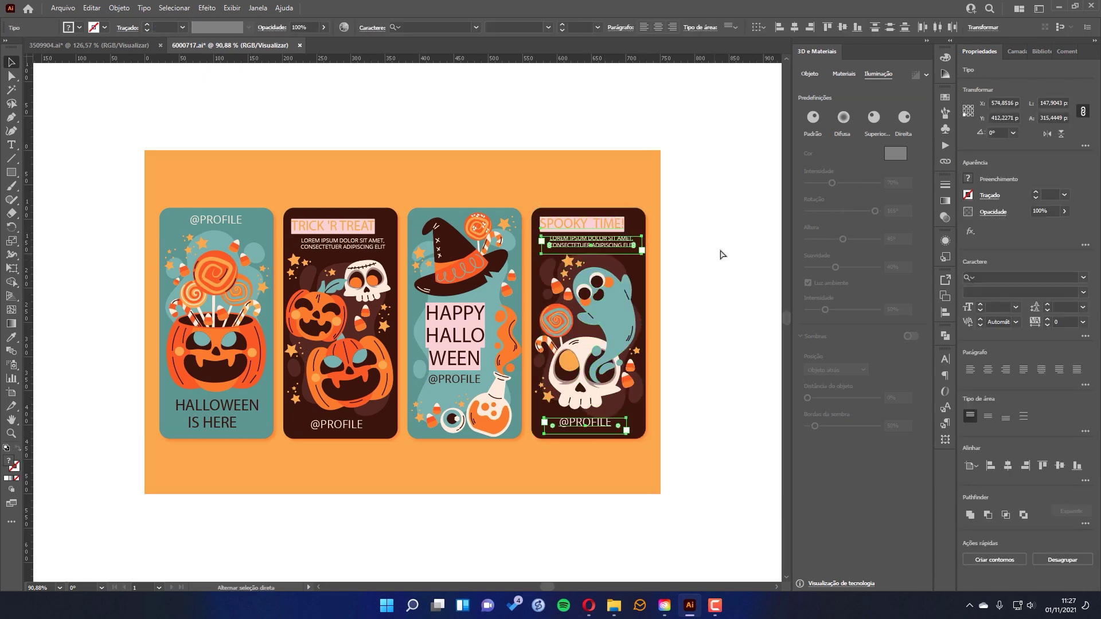
{"action": "key", "text": "ctrl+h"}
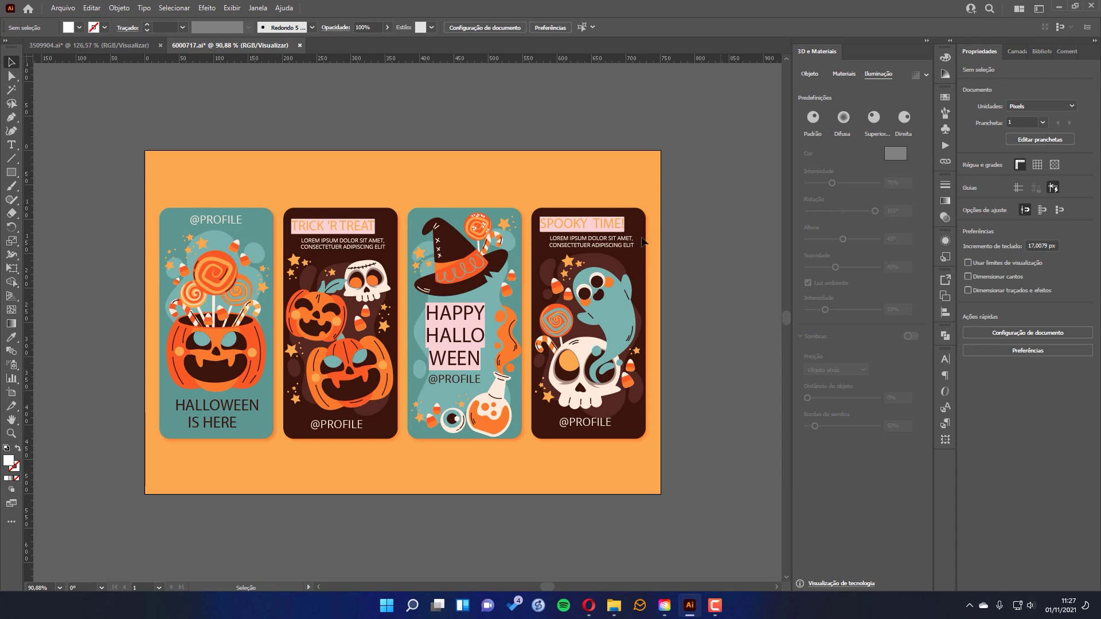
{"action": "left_click", "coordinate": [615, 226]}
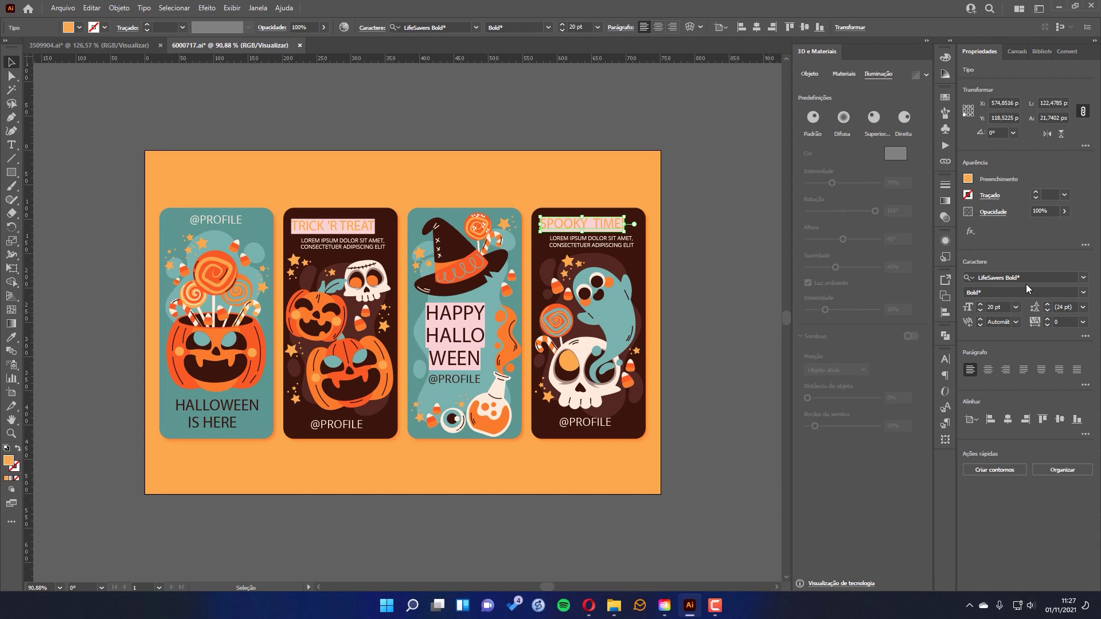
{"action": "left_click", "coordinate": [704, 178]}
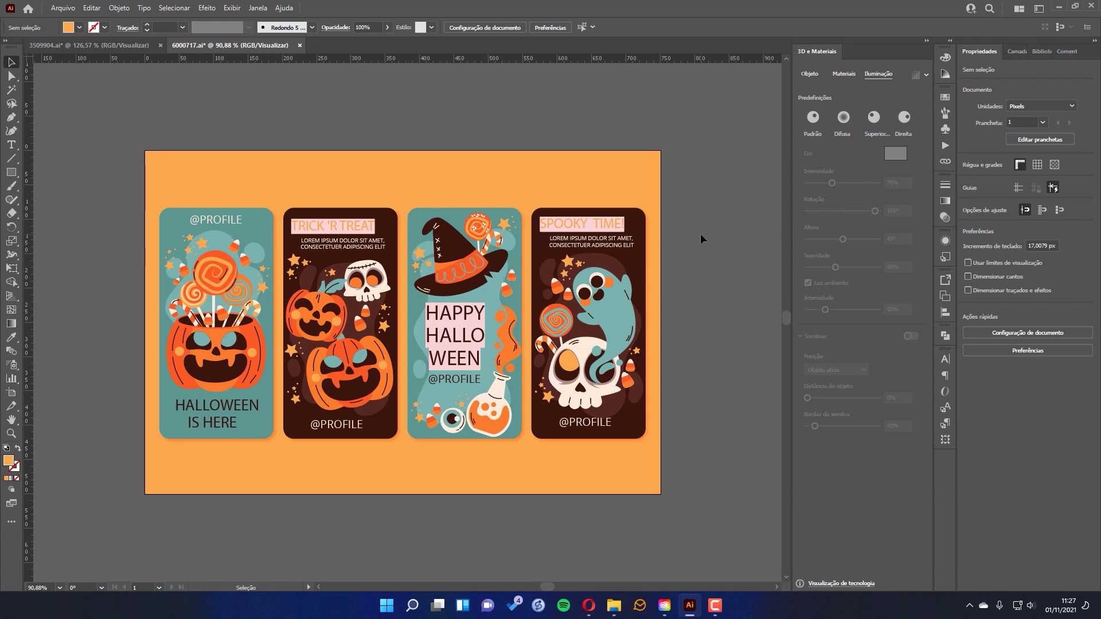
Review the document's missing fonts, close the list without substituting any and ignore the automatic activation offer.
{"action": "left_click", "coordinate": [144, 8]}
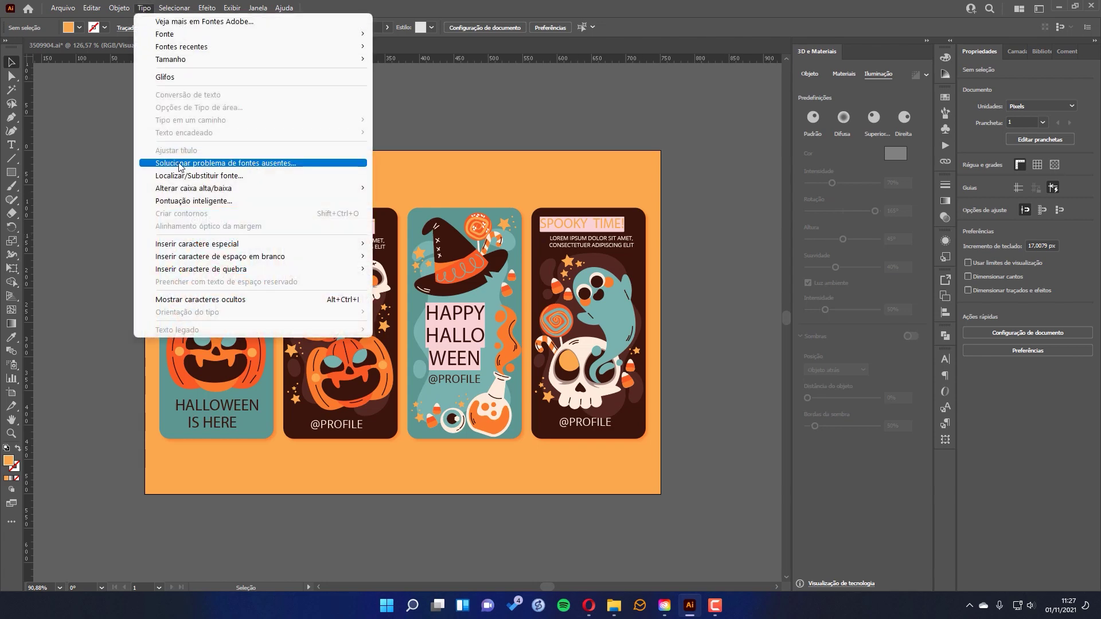
{"action": "left_click", "coordinate": [246, 167]}
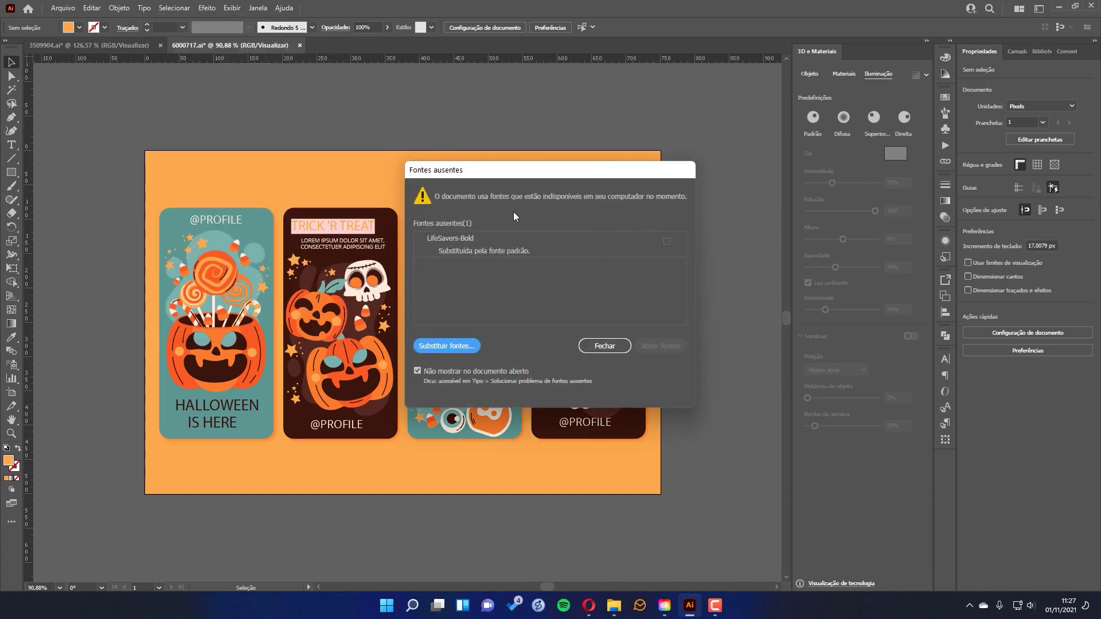
{"action": "left_click", "coordinate": [607, 245]}
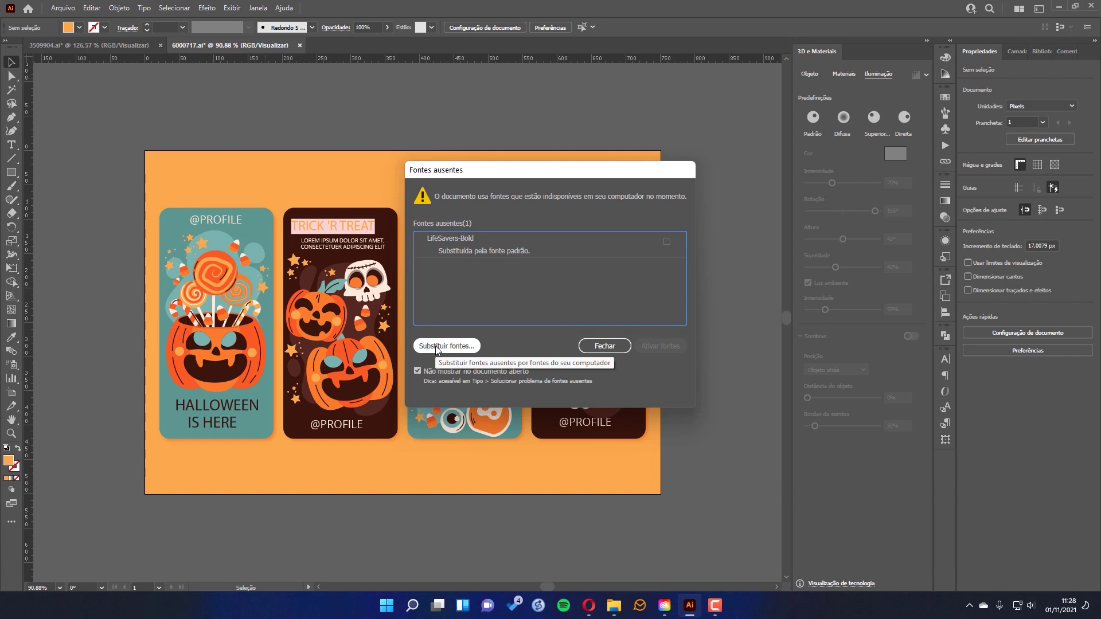
{"action": "left_click", "coordinate": [595, 349]}
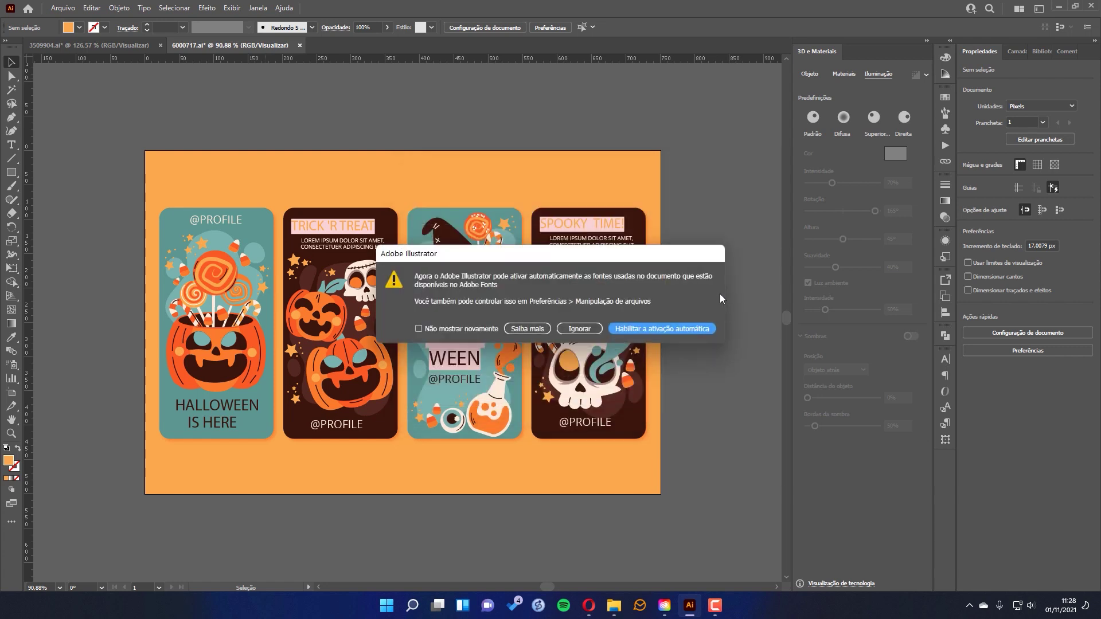
{"action": "left_click", "coordinate": [586, 328]}
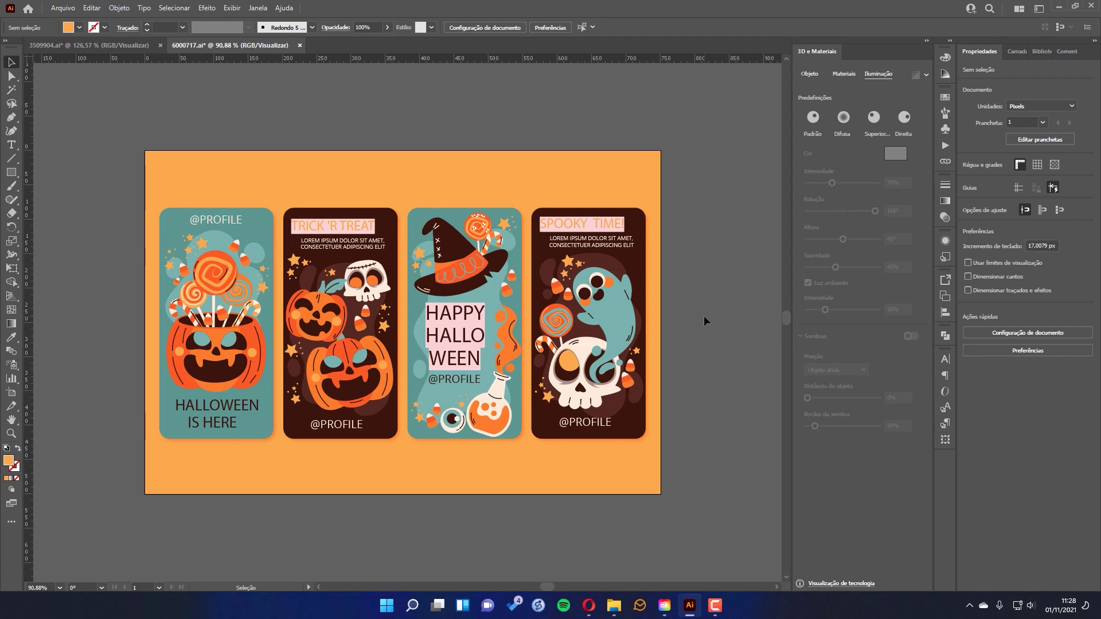
Enable automatic Adobe Fonts activation (Ativar o Adobe Fonts automaticamente) in the Tratamento de arquivos preferences.
{"action": "key", "text": "ctrl+k"}
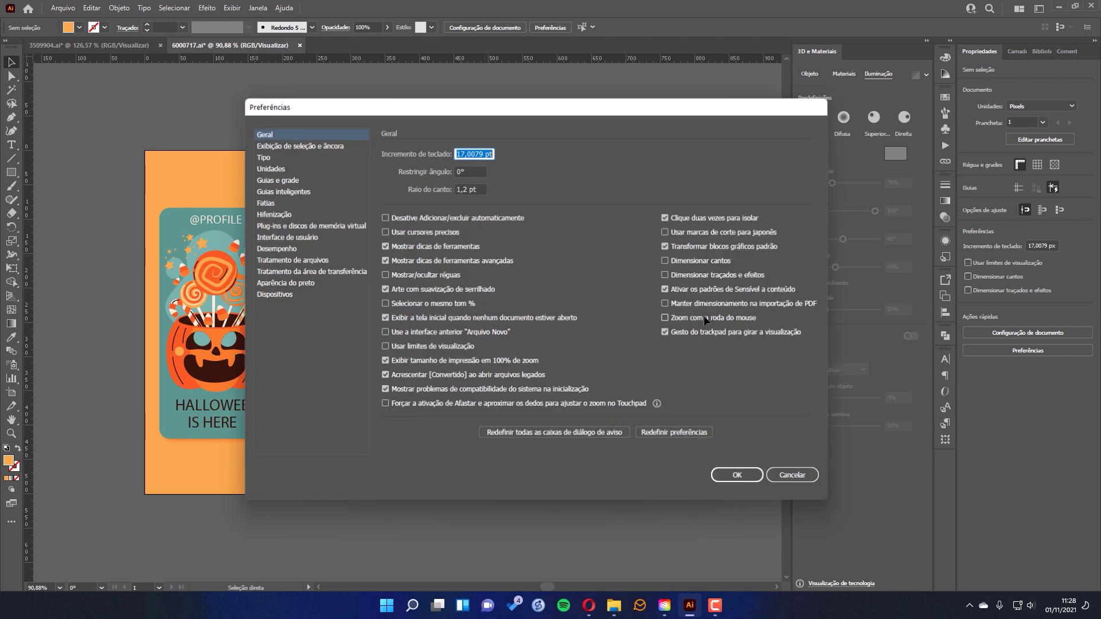
{"action": "left_click", "coordinate": [299, 260]}
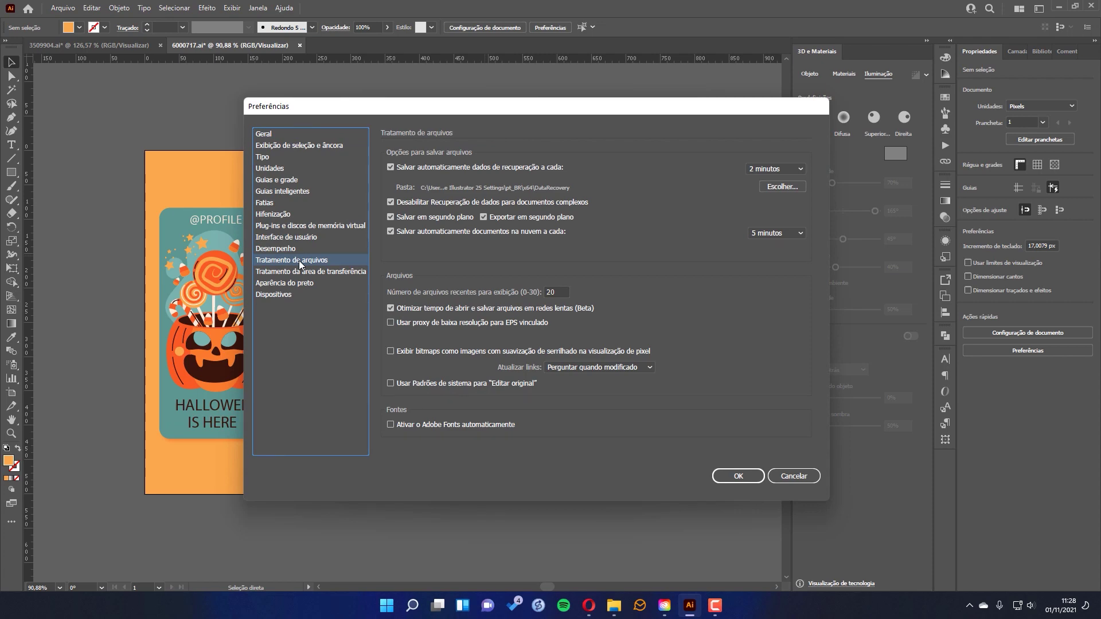
{"action": "key", "text": "Escape"}
{"action": "left_click", "coordinate": [92, 8]}
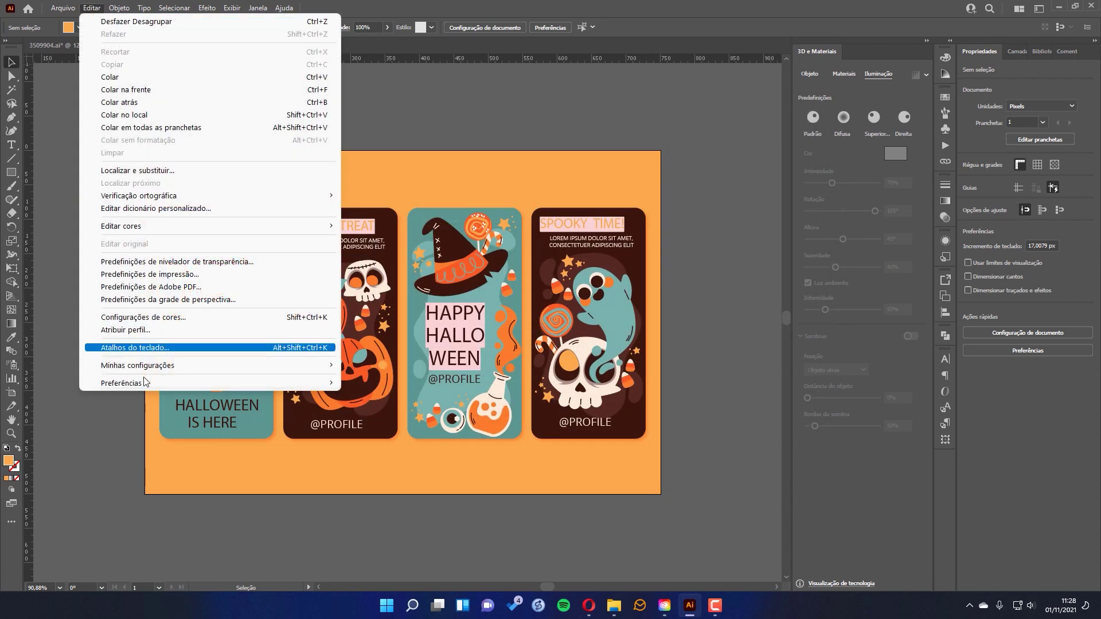
{"action": "mouse_move", "coordinate": [144, 382]}
{"action": "left_click", "coordinate": [422, 520]}
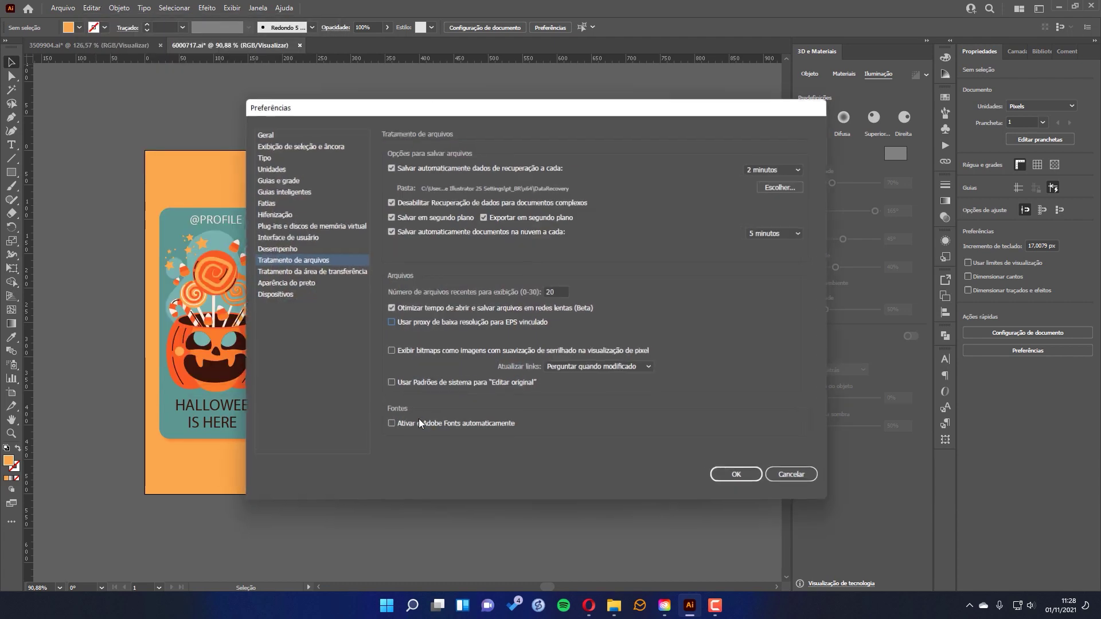
{"action": "left_click", "coordinate": [411, 425]}
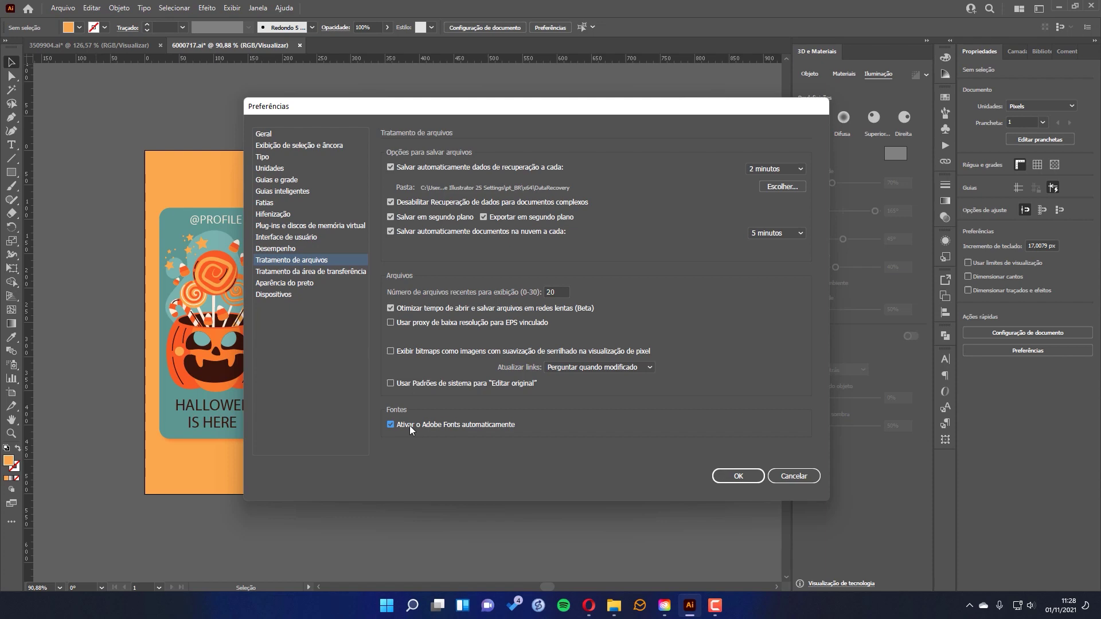
{"action": "left_click", "coordinate": [738, 476]}
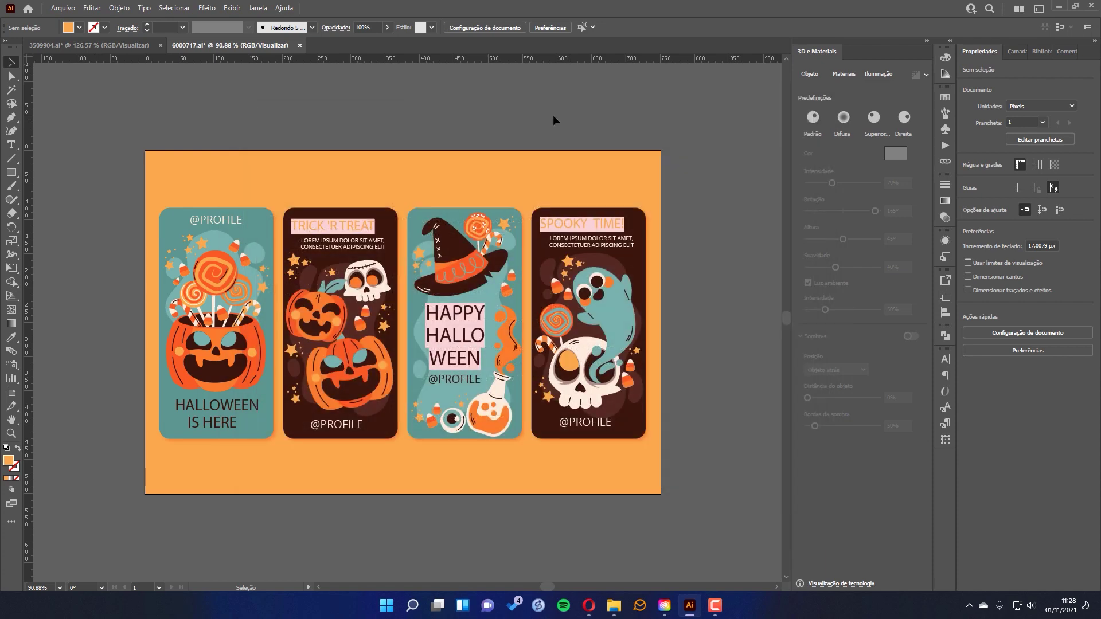
Close 6000717.ai without saving its changes and reopen it from the recent files.
{"action": "left_click", "coordinate": [299, 44]}
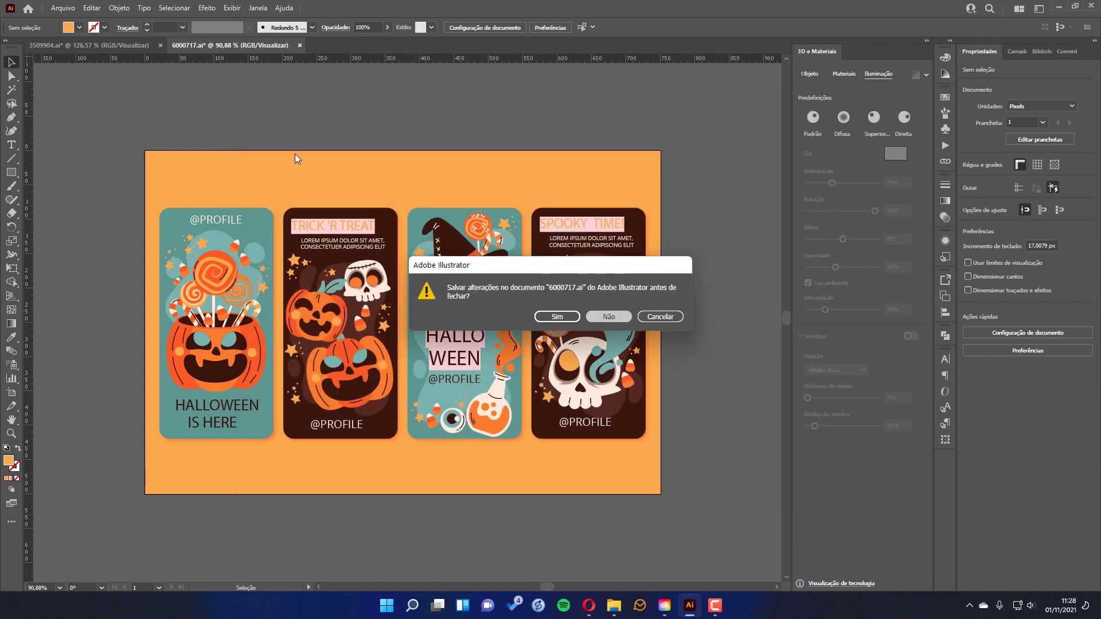
{"action": "left_click", "coordinate": [609, 319]}
{"action": "left_click", "coordinate": [63, 8]}
{"action": "mouse_move", "coordinate": [101, 57]}
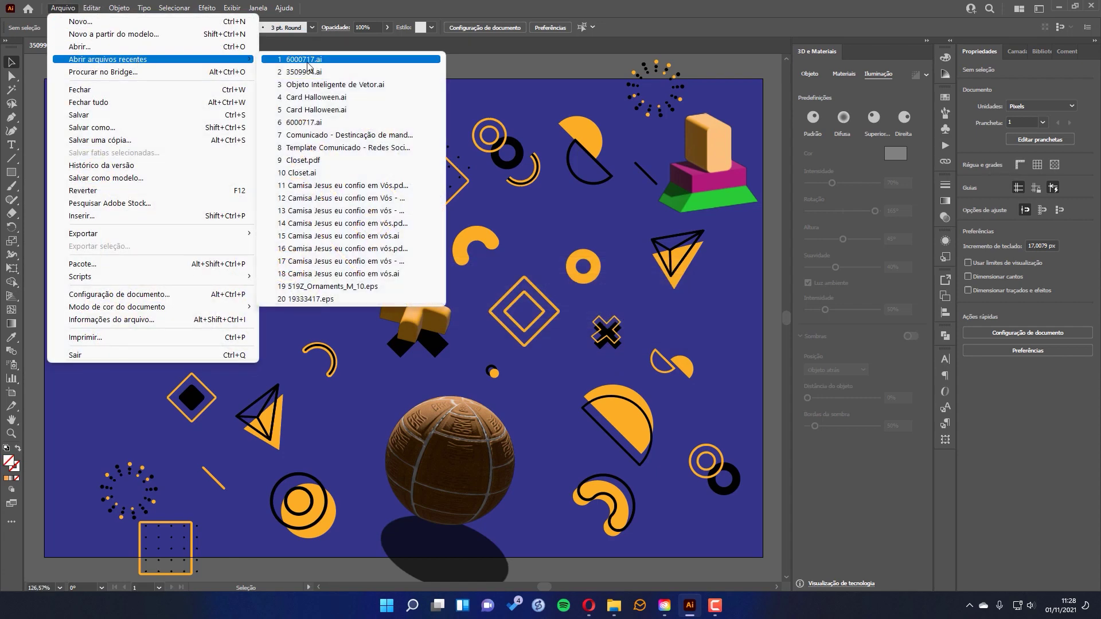
{"action": "left_click", "coordinate": [310, 60]}
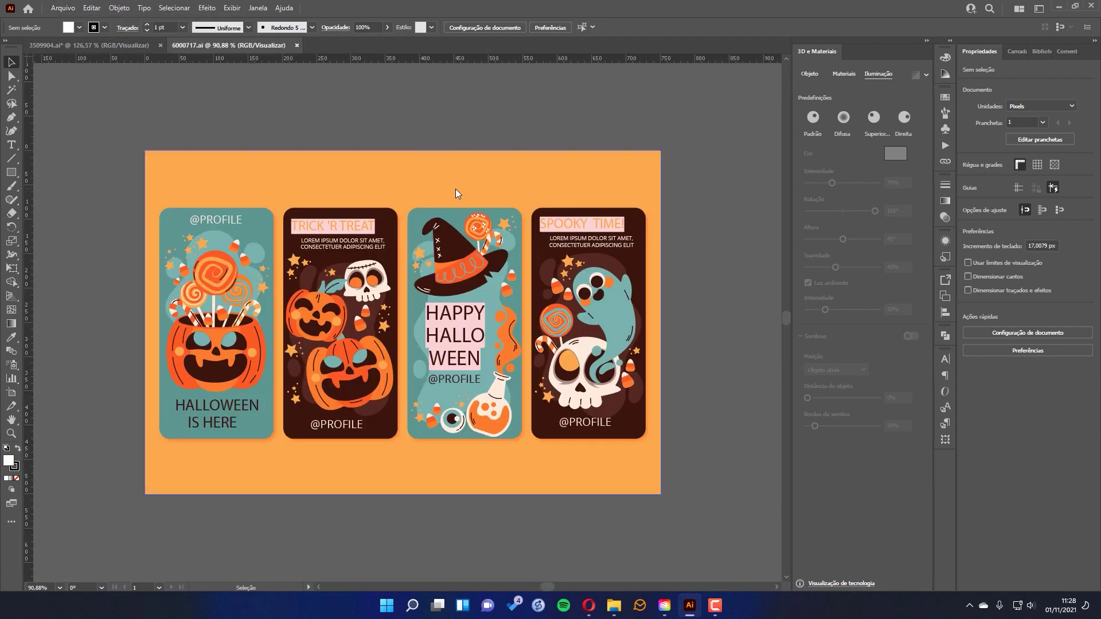
Select the SPOOKY TIME! card to inspect it, deselect it, and view and dismiss the document sharing options.
{"action": "left_click", "coordinate": [575, 230]}
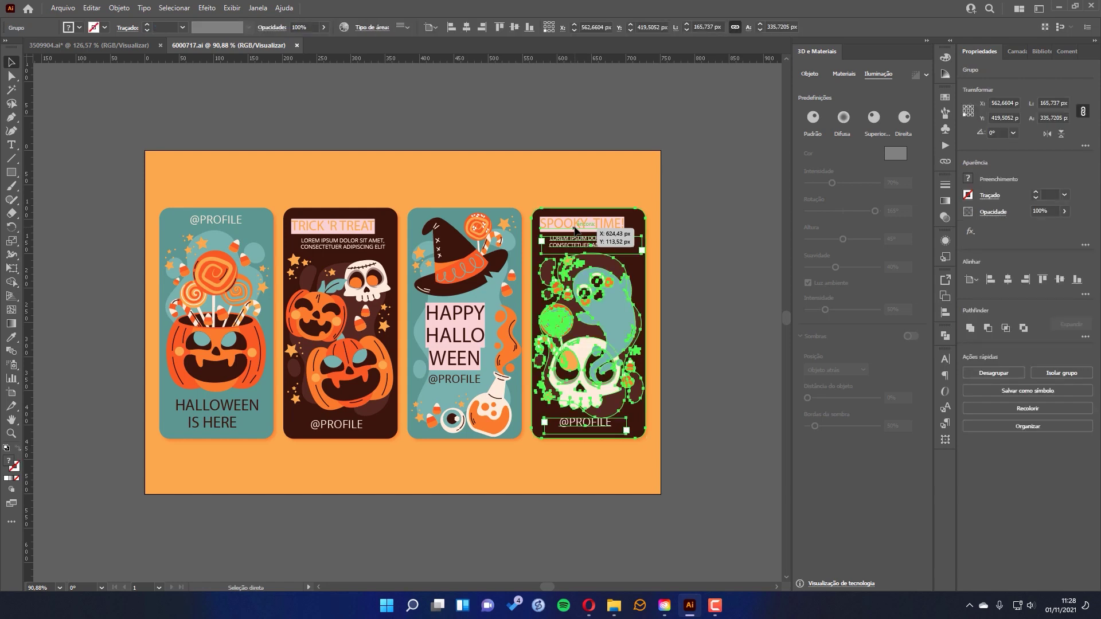
{"action": "left_click", "coordinate": [734, 183]}
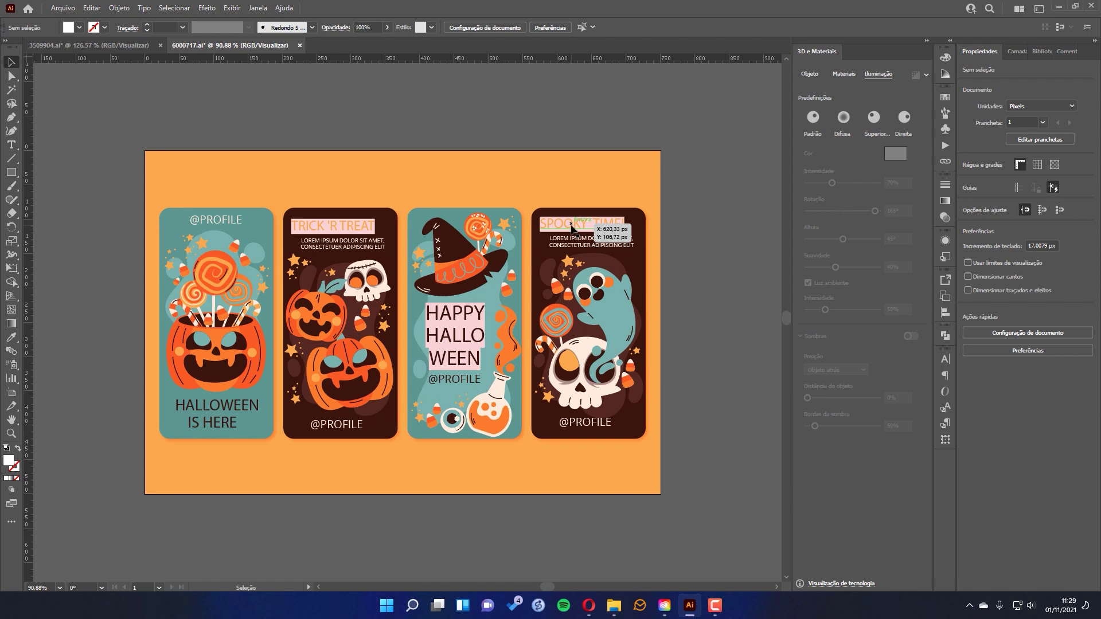
{"action": "left_click", "coordinate": [970, 8]}
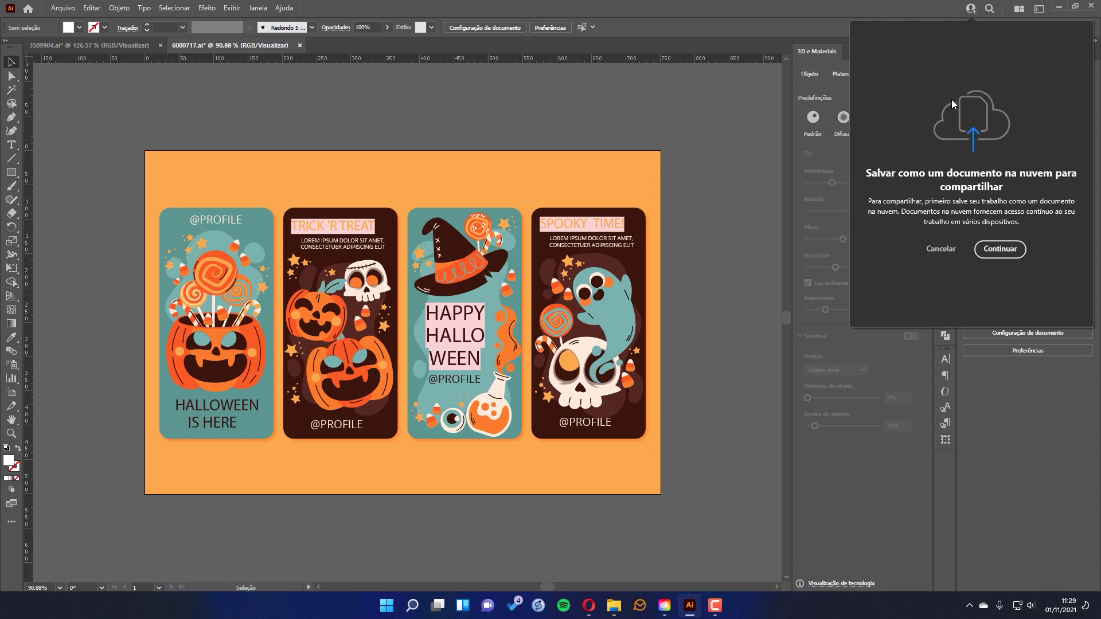
{"action": "left_click", "coordinate": [713, 348]}
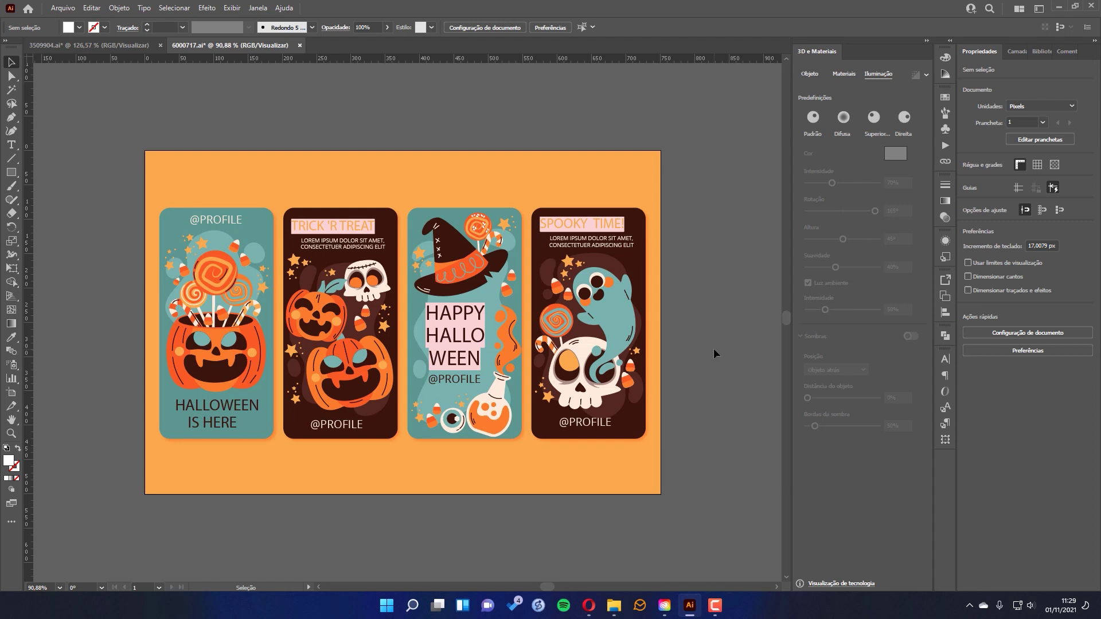